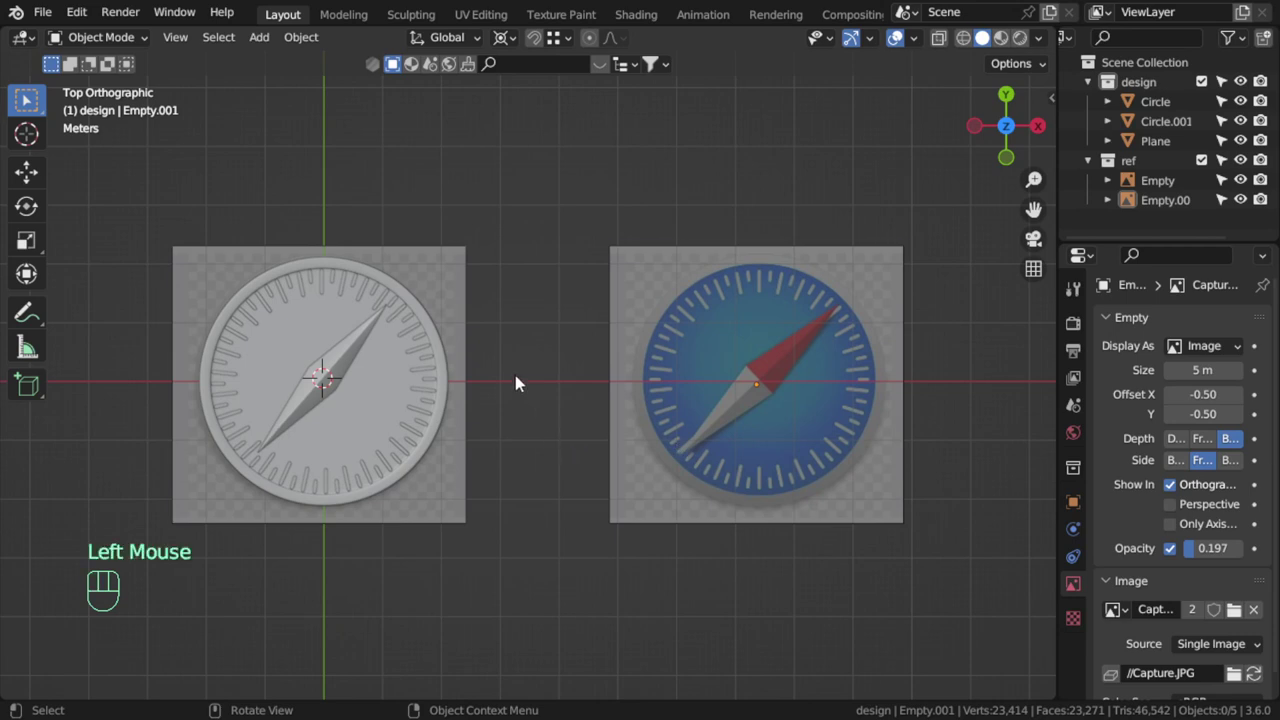
Frame the grey compass beside the blue reference and select its outer Circle object
{"action": "middle_click_drag", "start_coordinate": [511, 380], "coordinate": [613, 420], "text": "shift"}
{"action": "scroll", "coordinate": [529, 363], "scroll_direction": "up", "scroll_amount": 2}
{"action": "middle_click_drag", "start_coordinate": [954, 420], "coordinate": [872, 398], "text": "shift"}
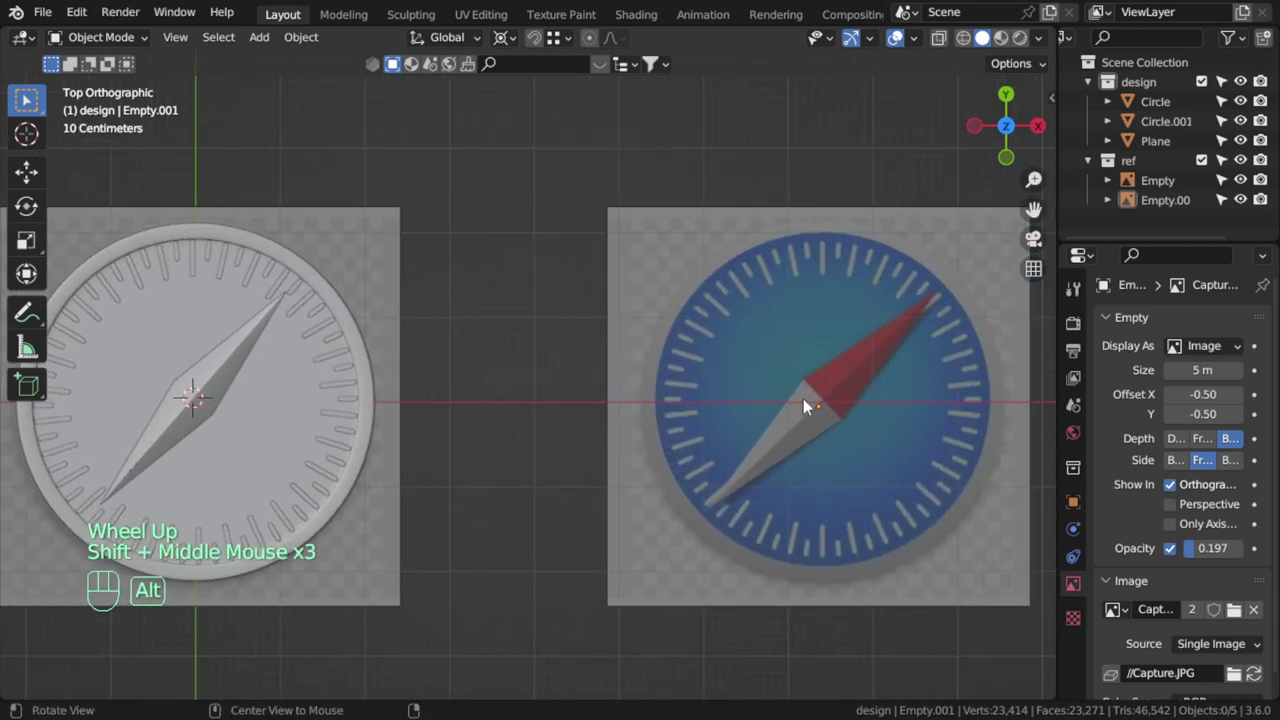
{"action": "middle_click_drag", "start_coordinate": [402, 340], "coordinate": [456, 344], "text": "shift"}
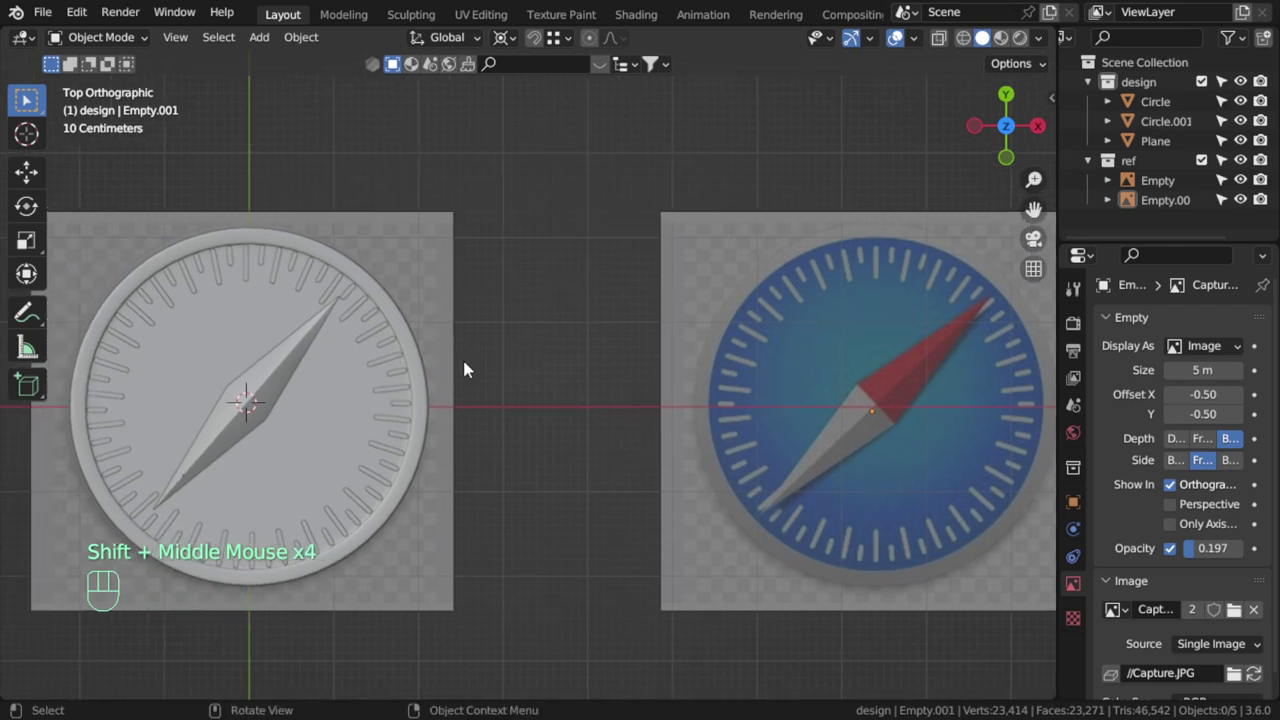
{"action": "middle_click_drag", "start_coordinate": [638, 324], "coordinate": [540, 287], "text": "shift"}
{"action": "scroll", "coordinate": [638, 268], "scroll_direction": "up", "scroll_amount": 2}
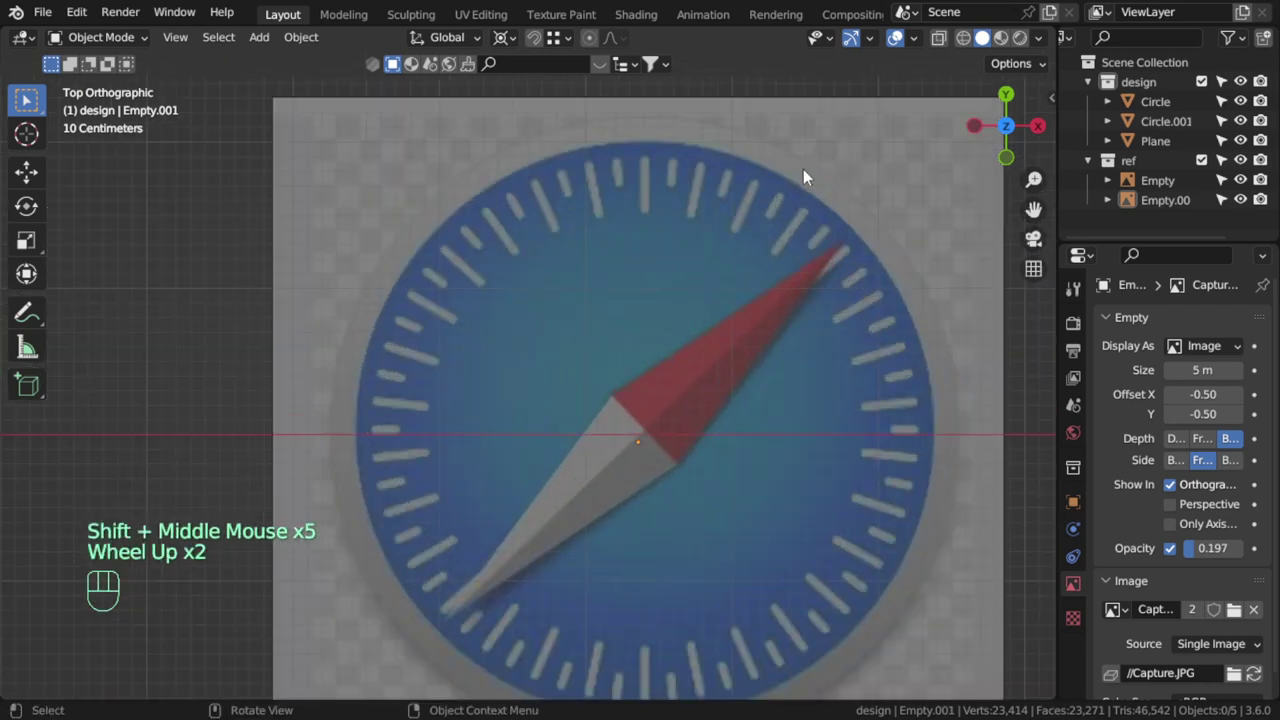
{"action": "scroll", "coordinate": [780, 220], "scroll_direction": "down", "scroll_amount": 2}
{"action": "middle_click_drag", "start_coordinate": [240, 330], "coordinate": [540, 350], "text": "shift"}
{"action": "scroll", "coordinate": [495, 330], "scroll_direction": "up", "scroll_amount": 1}
{"action": "left_click", "coordinate": [467, 321]}
Create a new material on the Circle and name it white-plastic
{"action": "left_click", "coordinate": [1072, 665]}
{"action": "left_click", "coordinate": [1155, 405]}
{"action": "double_click", "coordinate": [1150, 402]}
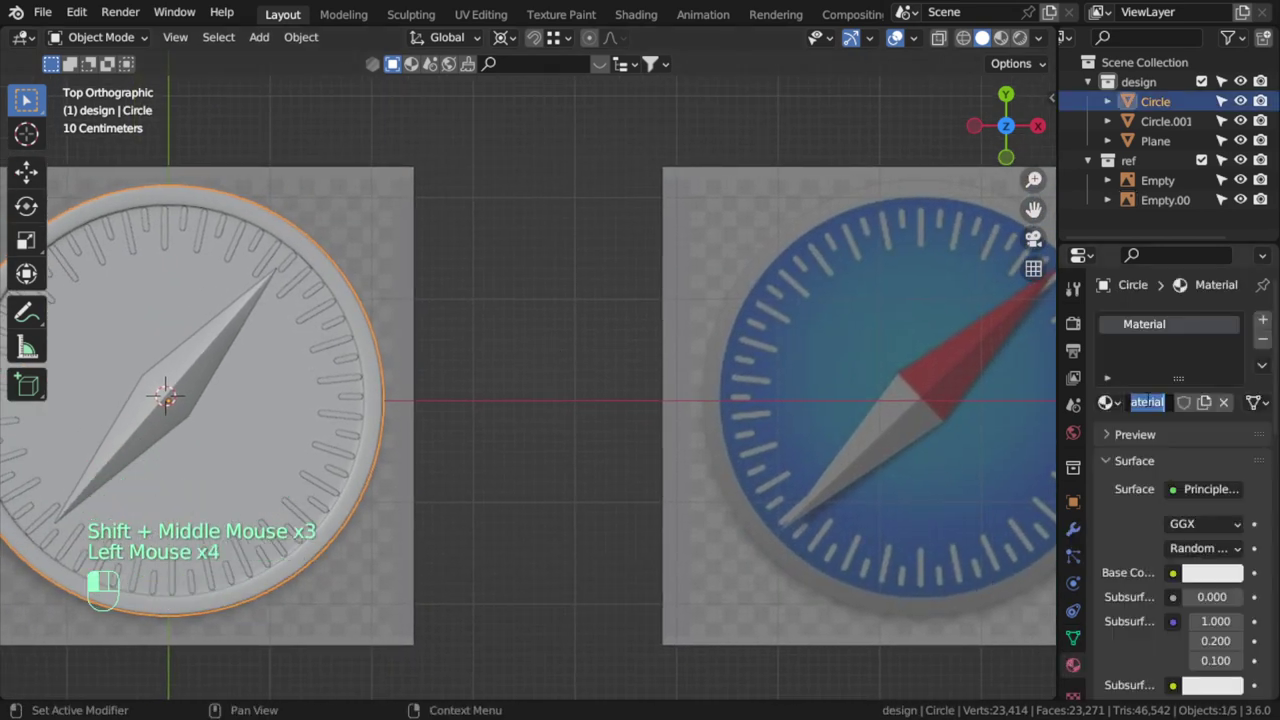
{"action": "type", "text": "wh"}
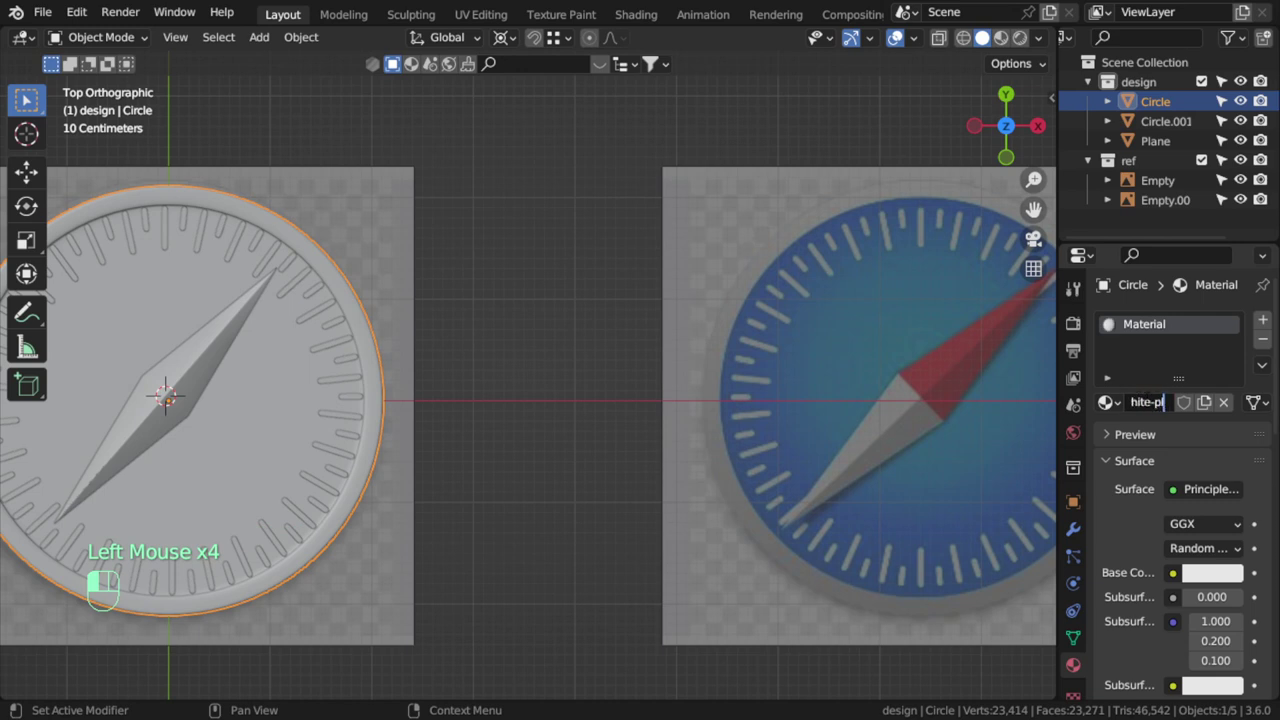
{"action": "key", "text": "Return"}
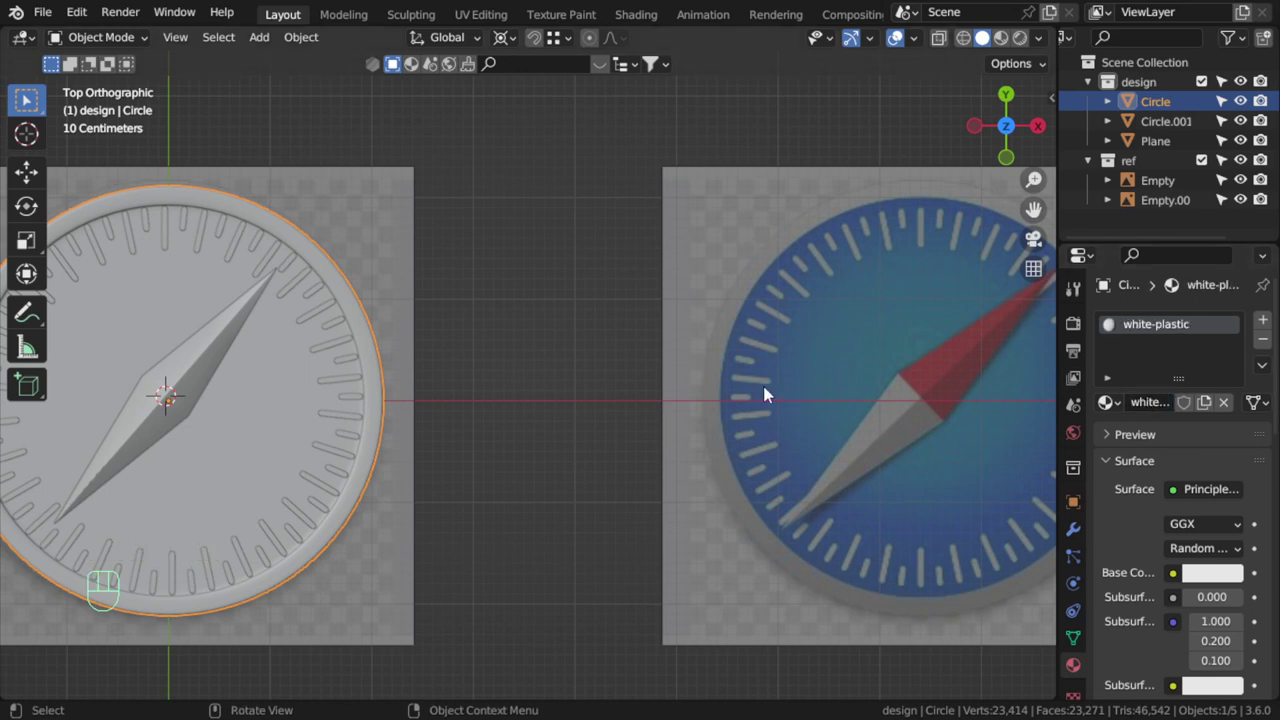
Put the Circle in Edit Mode and isolate it in local view
{"action": "key", "text": "Tab"}
{"action": "middle_click_drag", "start_coordinate": [480, 394], "coordinate": [714, 331], "text": "shift"}
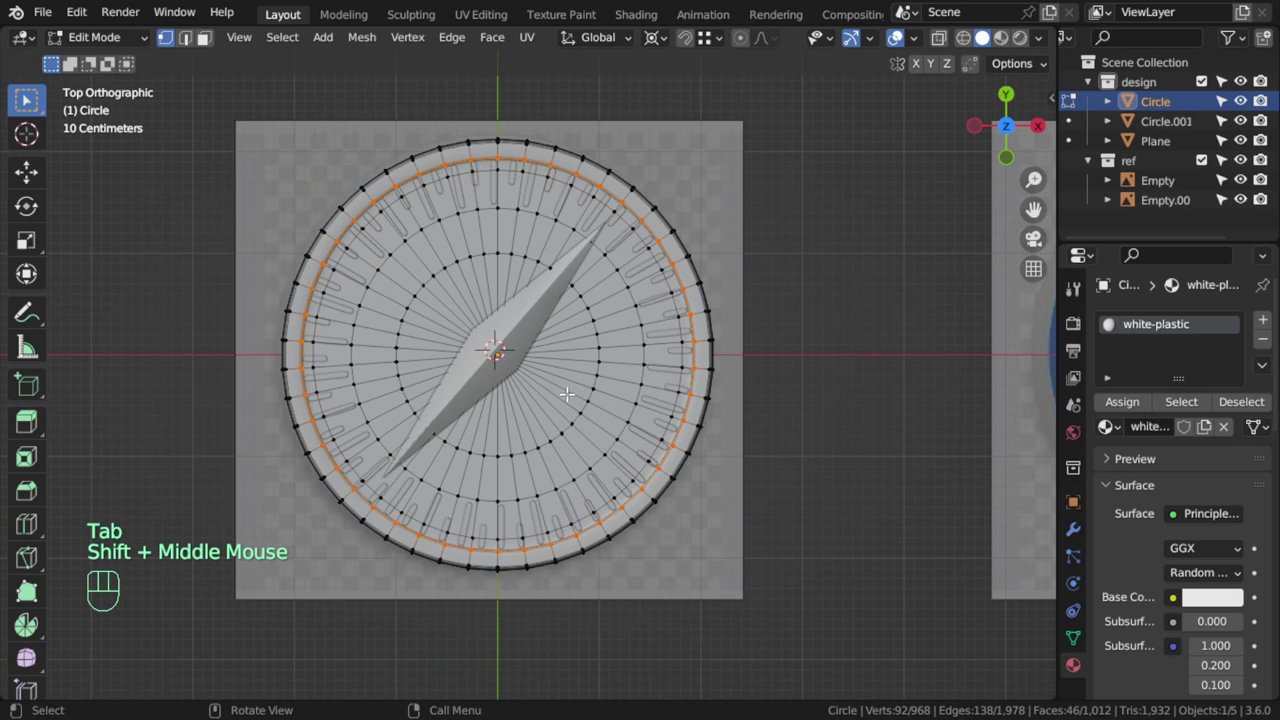
{"action": "key", "text": "KP_Divide"}
Select the inner disc by growing outward from the centre vertex, then view from top
{"action": "left_click", "coordinate": [545, 375]}
{"action": "key", "text": "ctrl+KP_Add"}
{"action": "key", "text": "ctrl+KP_Add"}
{"action": "key", "text": "ctrl+KP_Add"}
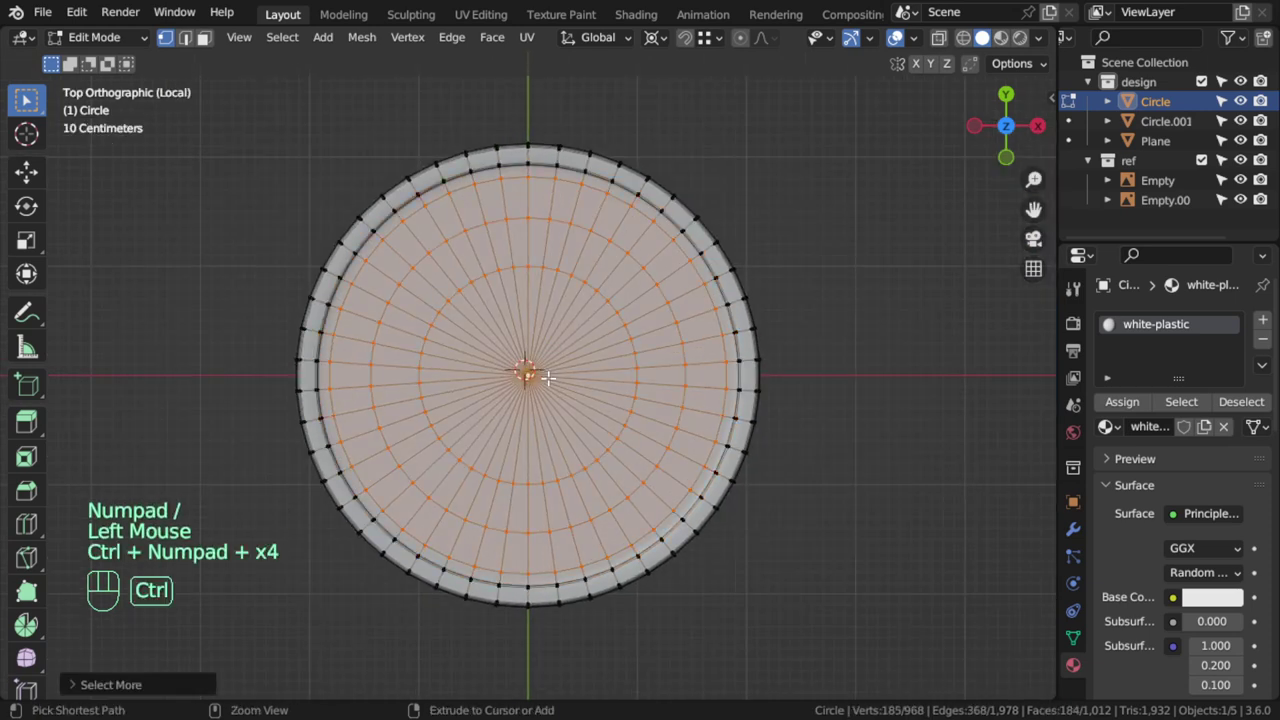
{"action": "middle_click_drag", "start_coordinate": [700, 374], "coordinate": [871, 194]}
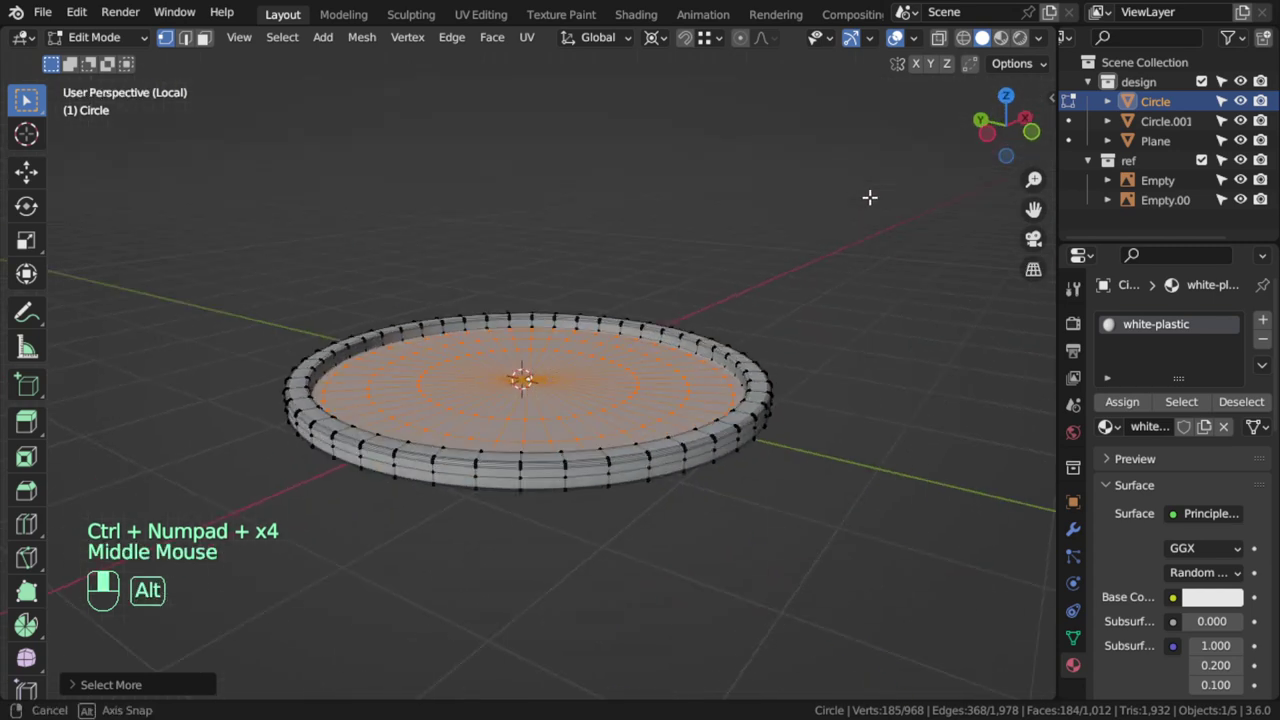
{"action": "scroll", "coordinate": [761, 281], "scroll_direction": "up", "scroll_amount": 3}
{"action": "scroll", "coordinate": [713, 348], "scroll_direction": "up", "scroll_amount": 3}
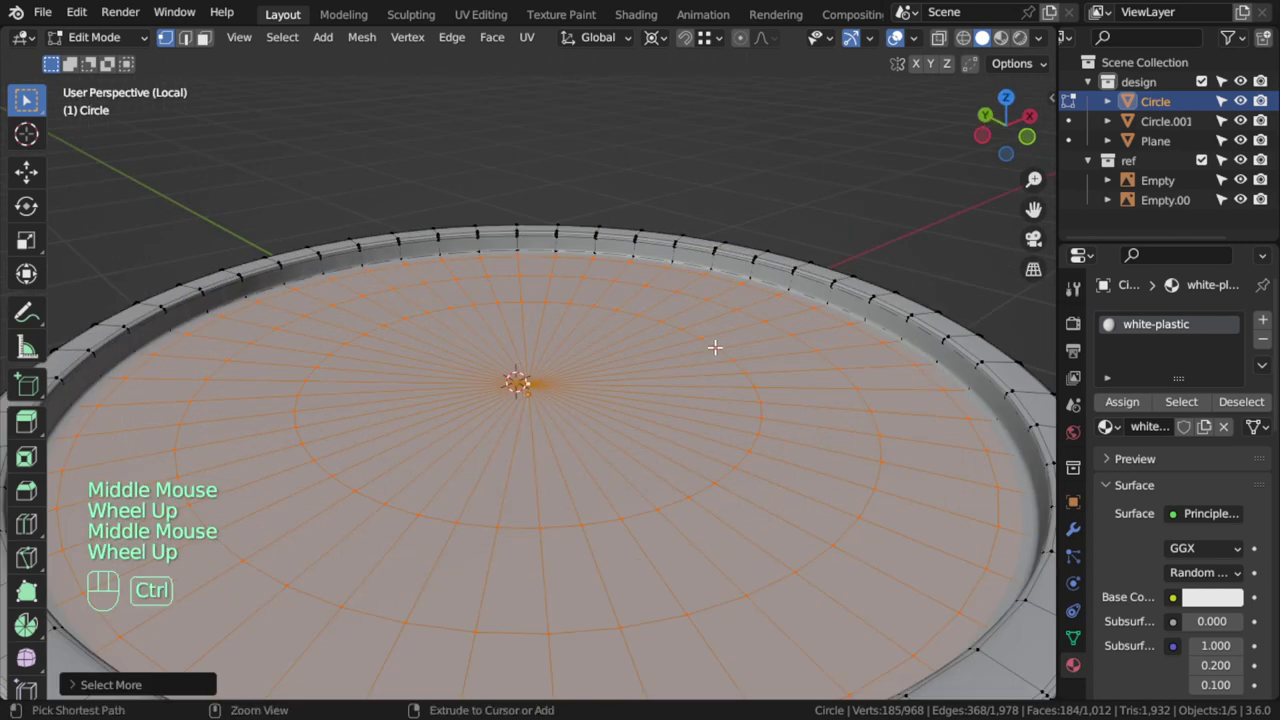
{"action": "key", "text": "ctrl+KP_Add"}
{"action": "key", "text": "KP_7"}
{"action": "scroll", "coordinate": [715, 348], "scroll_direction": "down", "scroll_amount": 2}
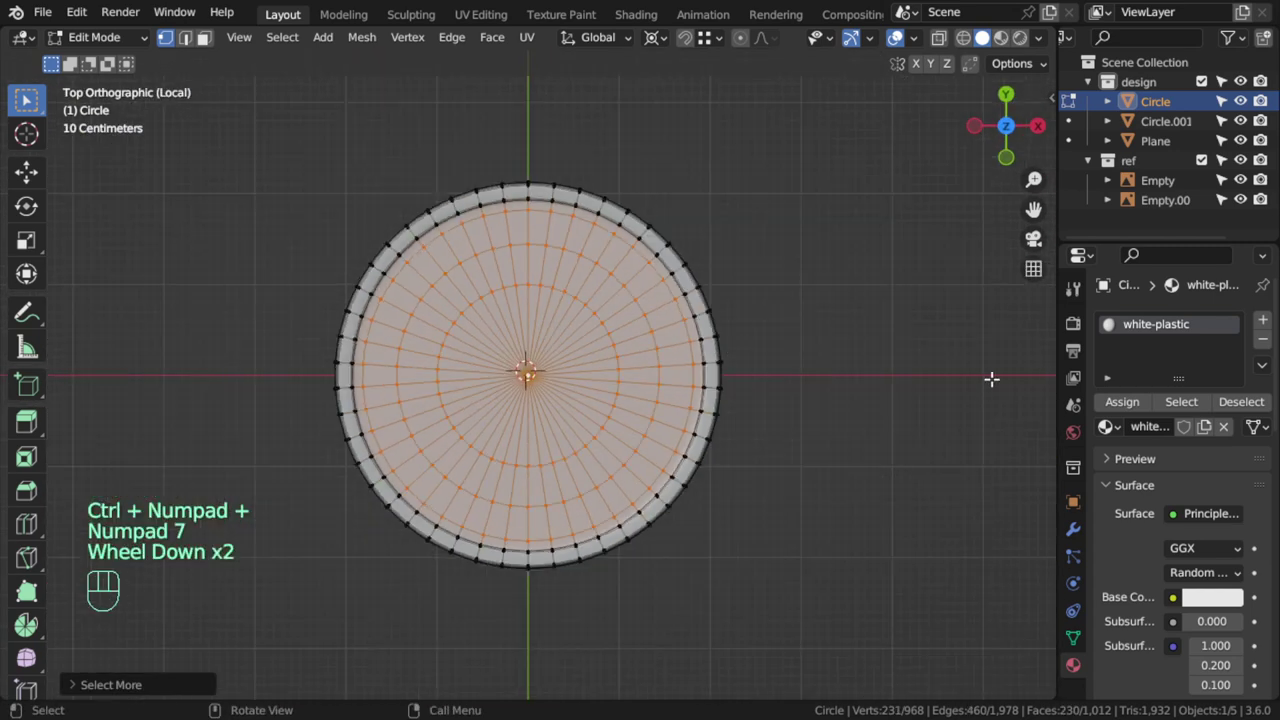
Add a second material slot holding a new material named Gradient
{"action": "left_click", "coordinate": [1262, 319]}
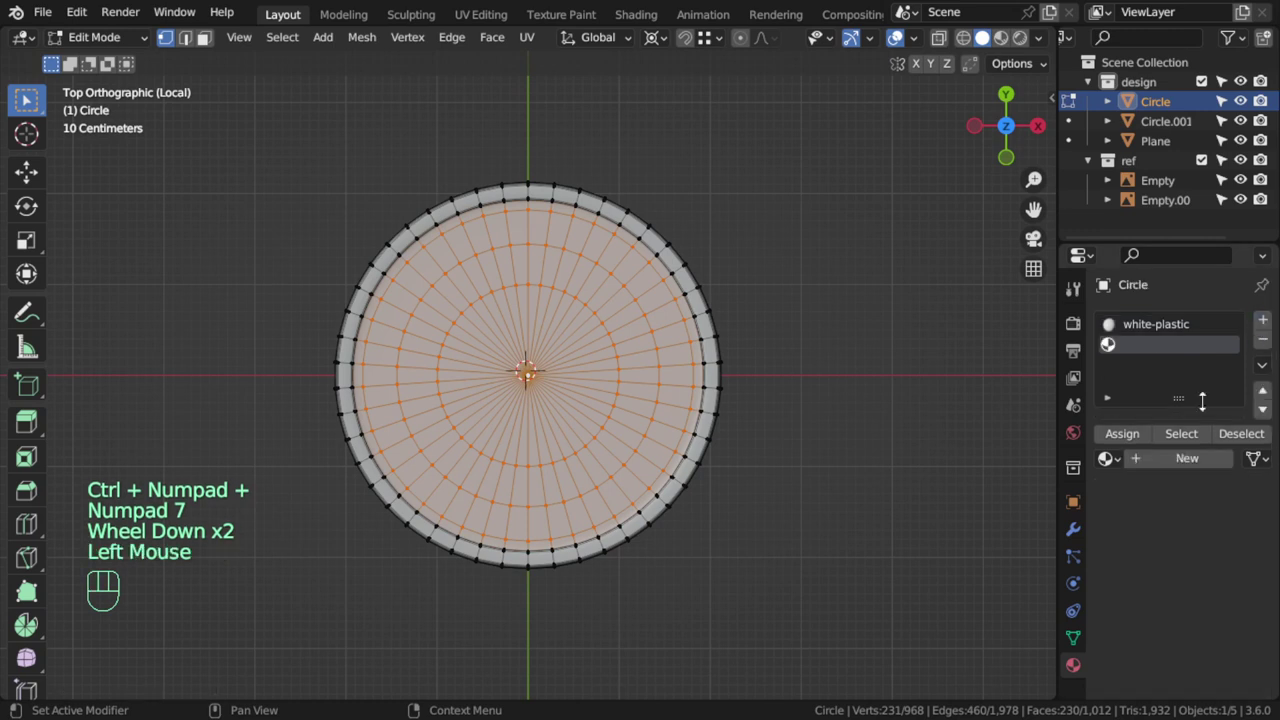
{"action": "left_click", "coordinate": [1149, 458]}
{"action": "left_click", "coordinate": [1149, 459]}
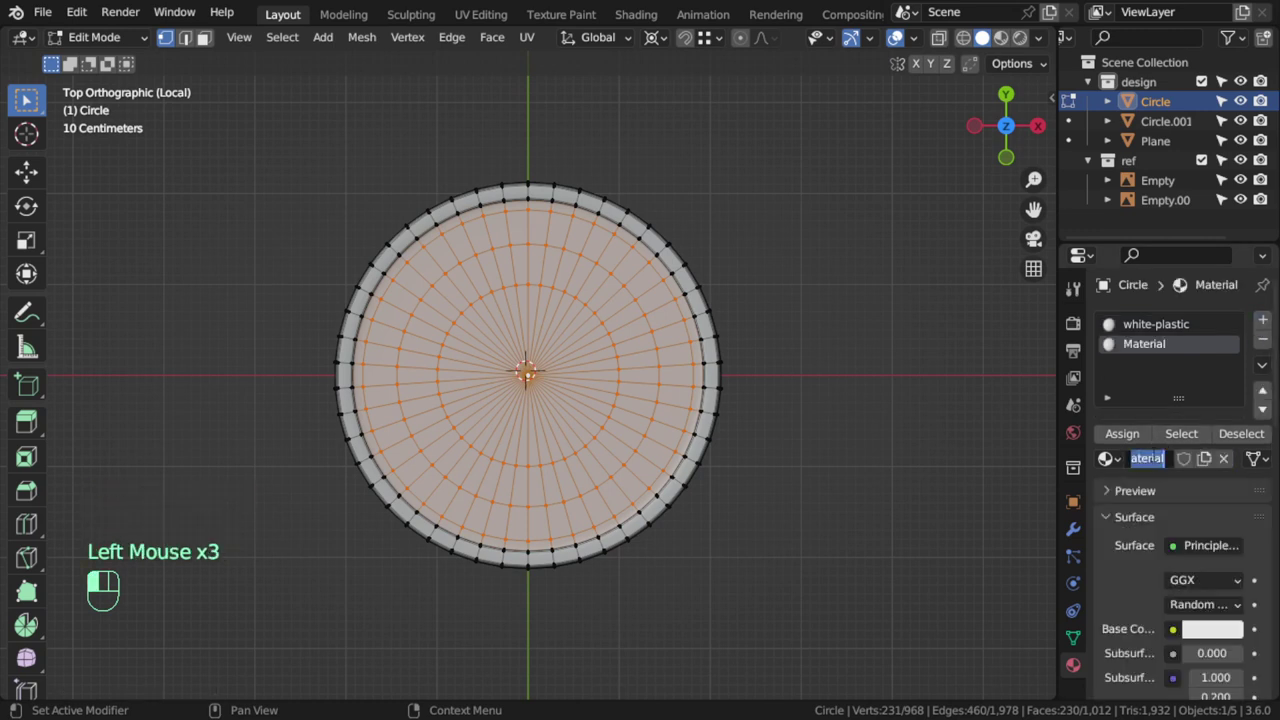
{"action": "type", "text": "Gl"}
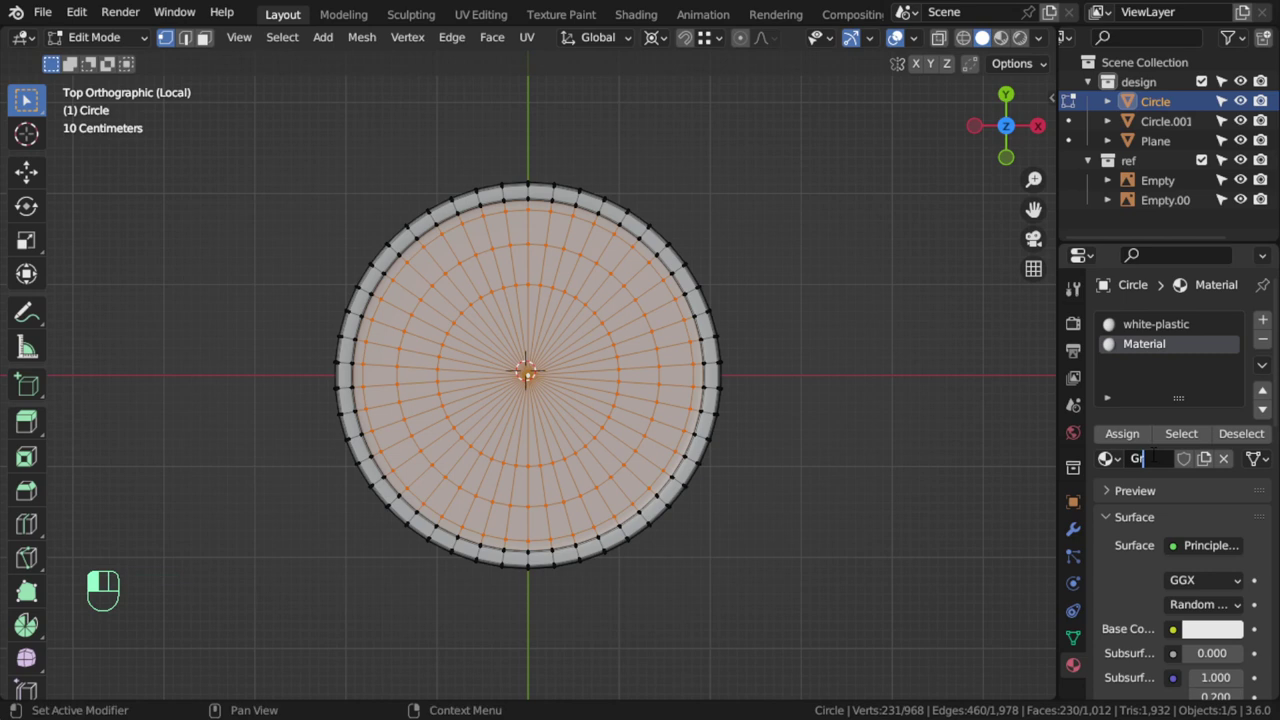
{"action": "key", "text": "Return"}
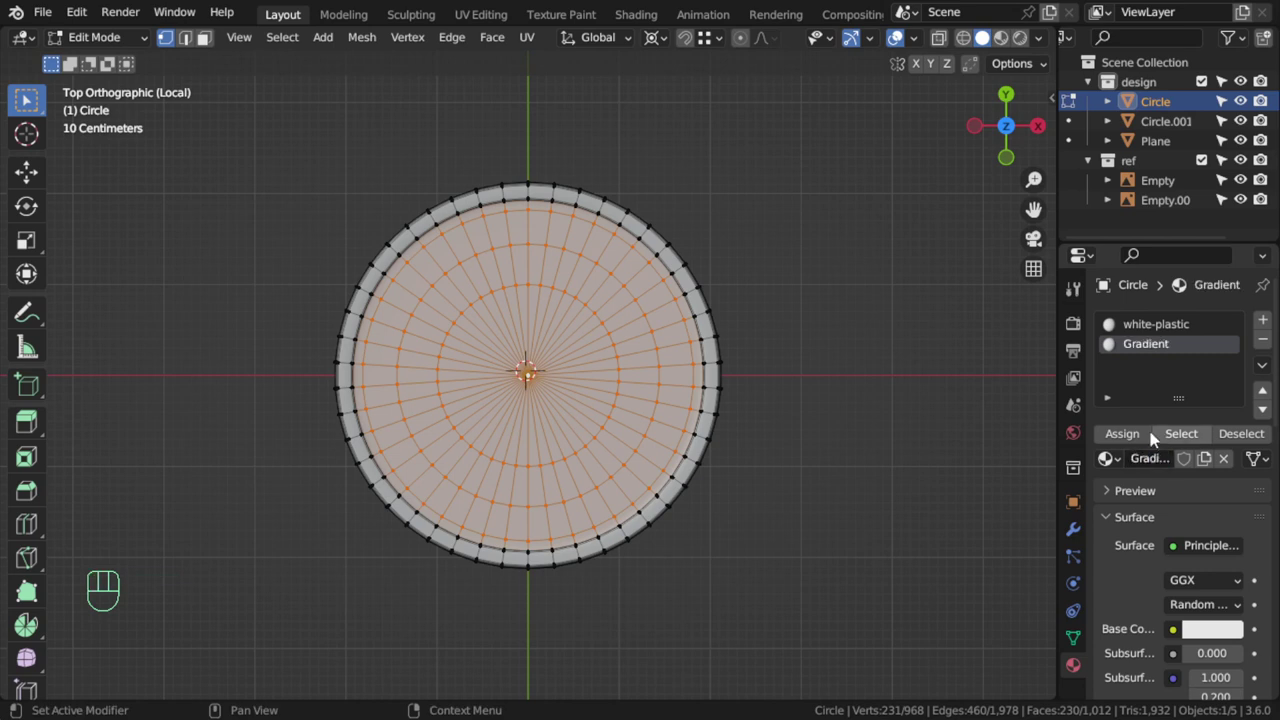
Assign Gradient to the inner disc, invert to the rim, and activate the white-plastic slot
{"action": "left_click", "coordinate": [1146, 429]}
{"action": "key", "text": "ctrl"}
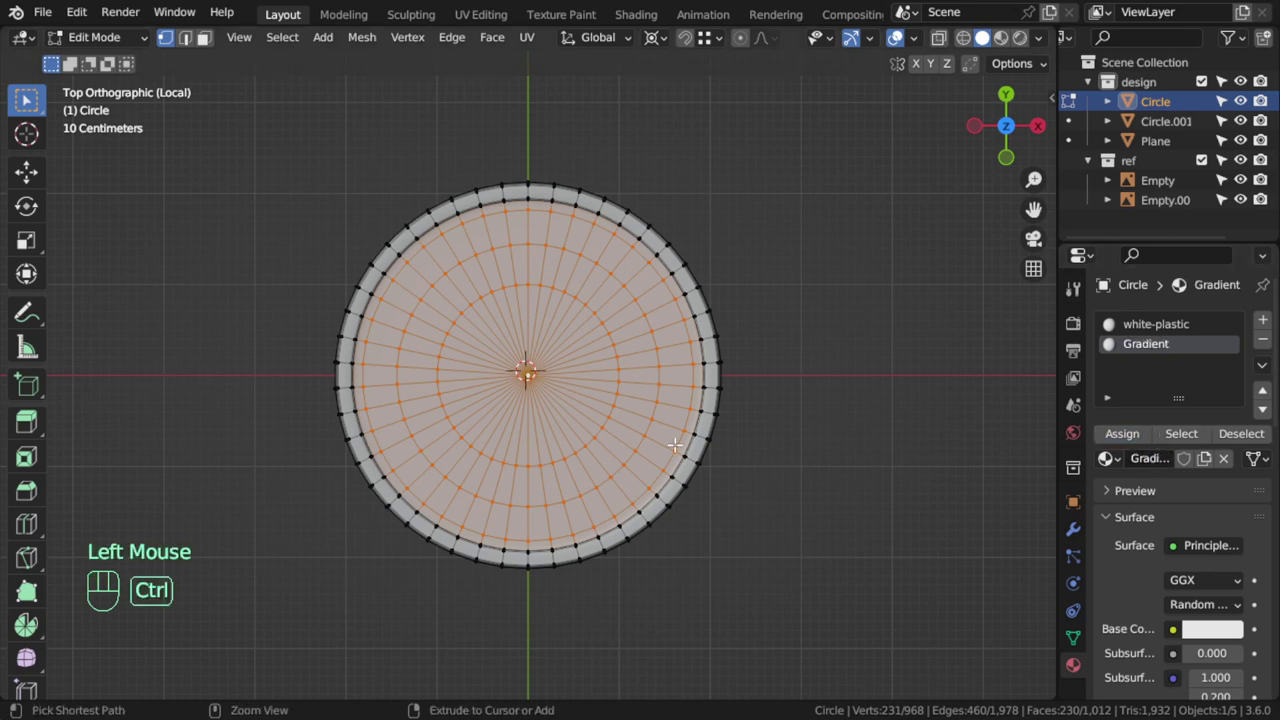
{"action": "key", "text": "ctrl+i"}
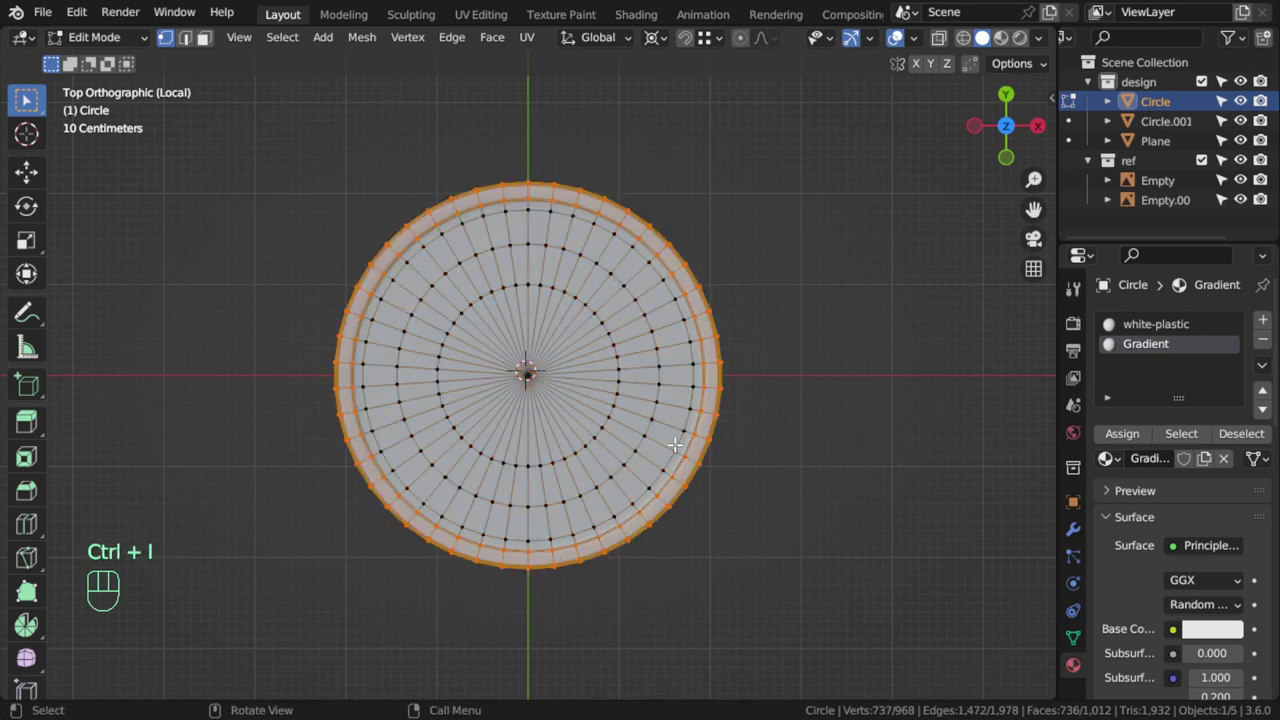
{"action": "left_click", "coordinate": [1156, 324]}
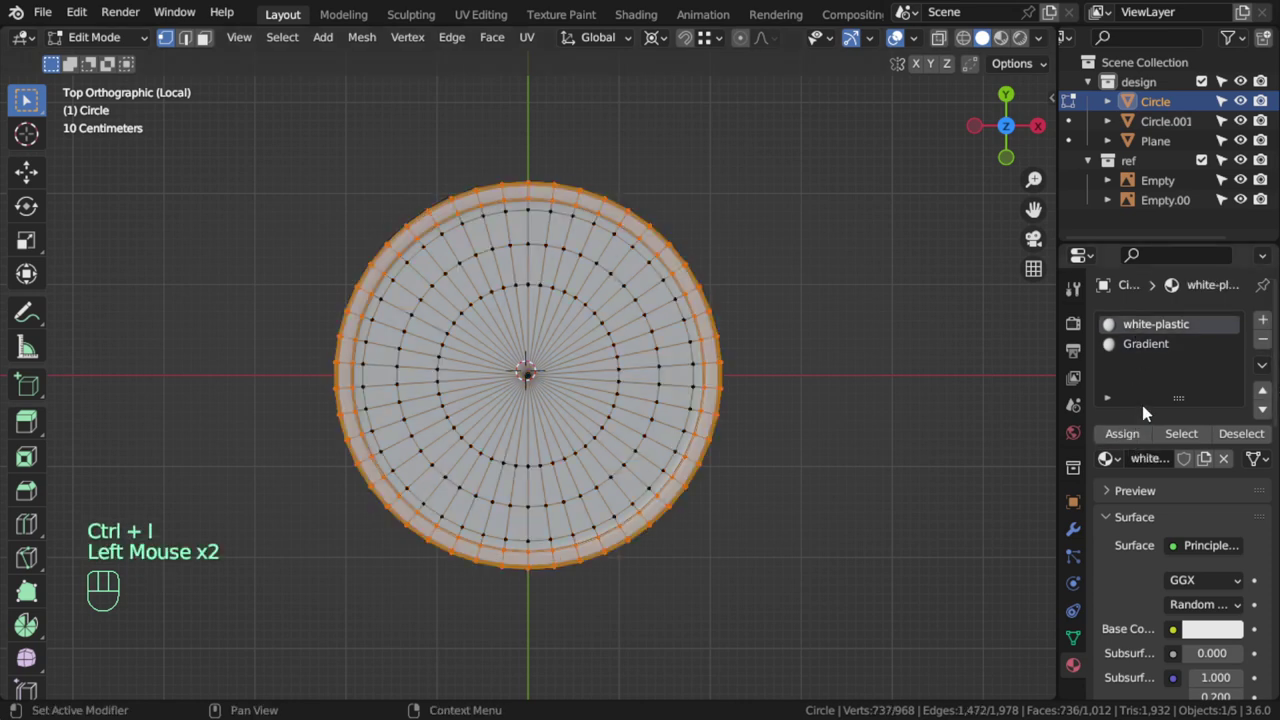
Set the white-plastic material's viewport display colour to magenta
{"action": "scroll", "coordinate": [1148, 675], "scroll_direction": "down", "scroll_amount": 9}
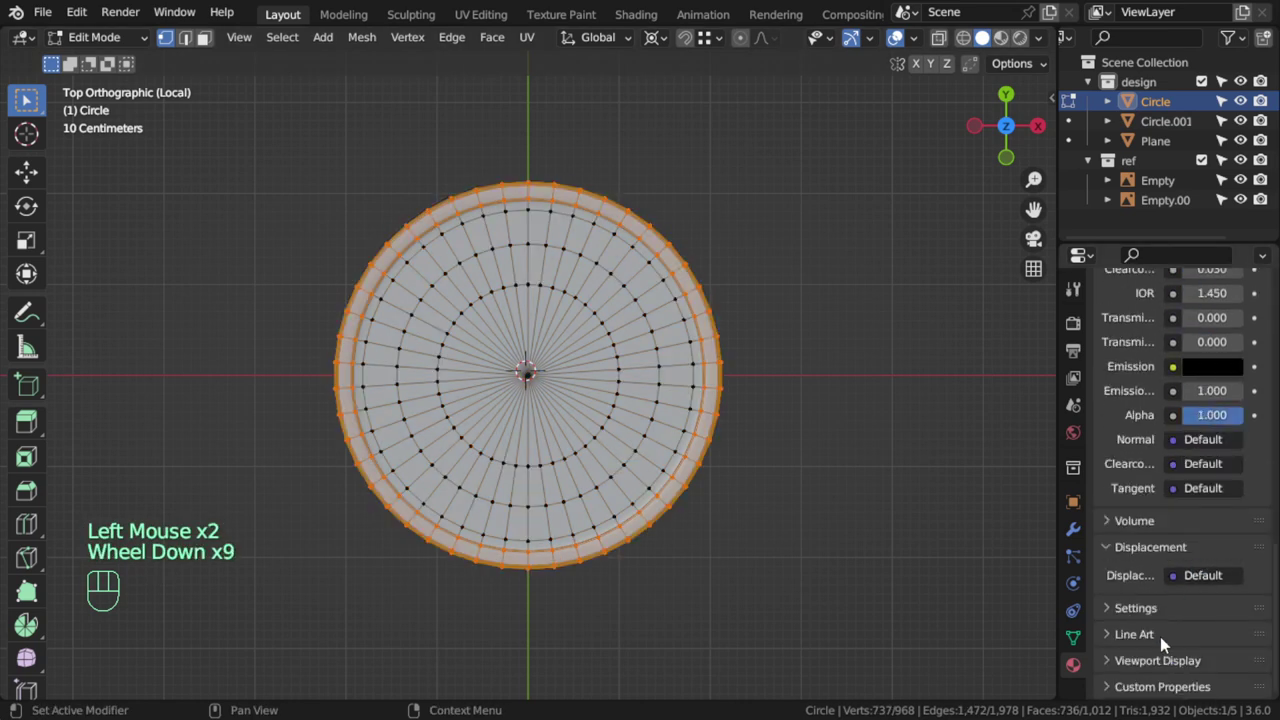
{"action": "left_click", "coordinate": [1148, 661]}
{"action": "scroll", "coordinate": [1150, 540], "scroll_direction": "down", "scroll_amount": 2}
{"action": "left_click", "coordinate": [1174, 503]}
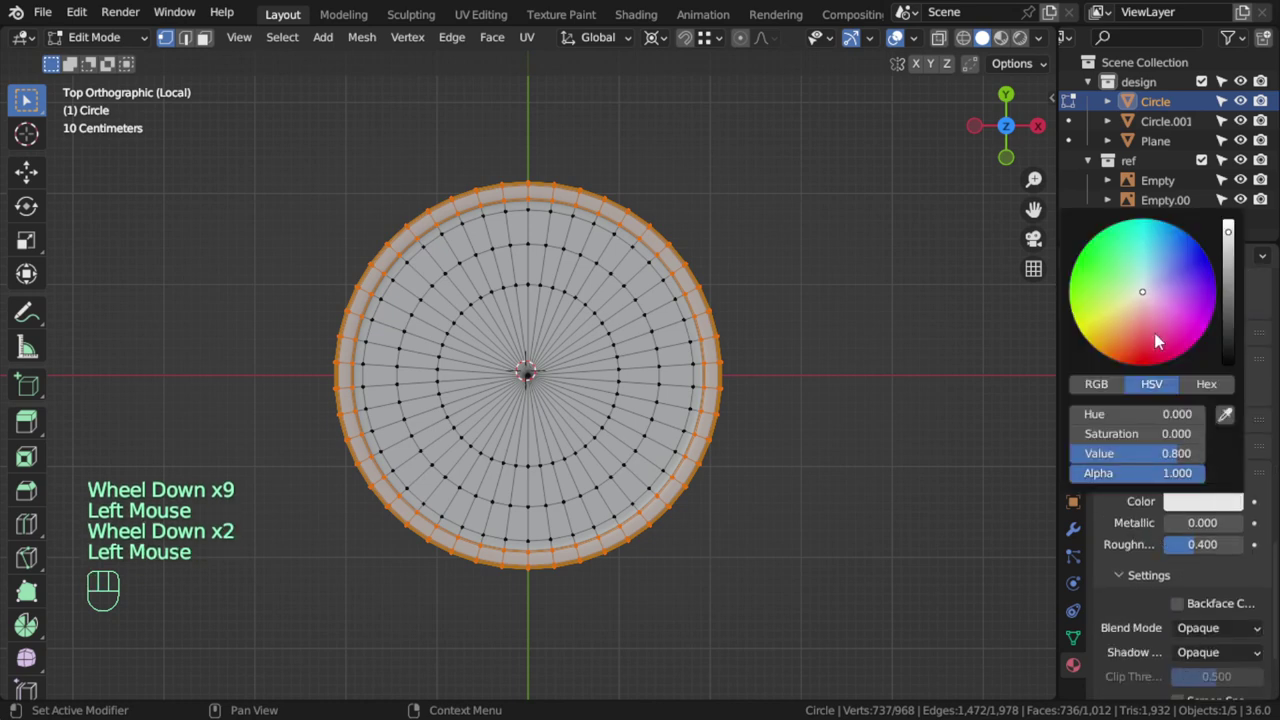
{"action": "left_click", "coordinate": [1188, 317]}
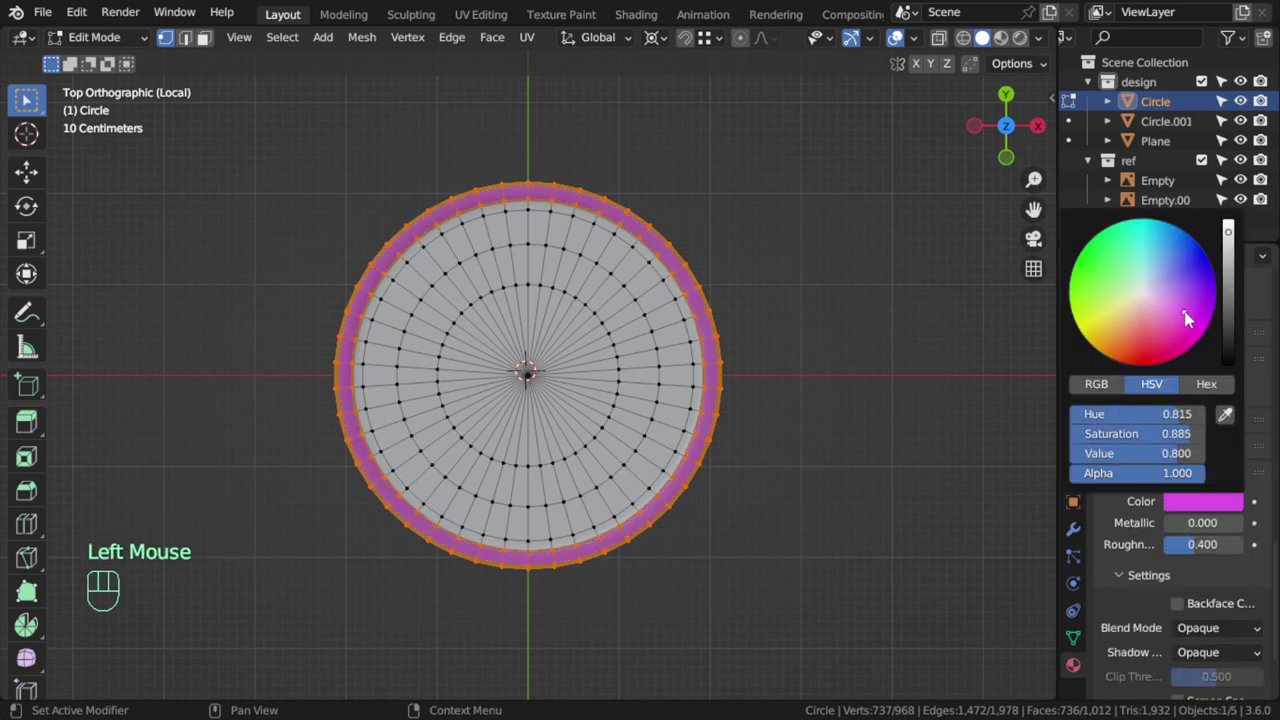
Return to Object Mode and orbit around the ring to inspect it
{"action": "scroll", "coordinate": [700, 440], "scroll_direction": "down", "scroll_amount": 1}
{"action": "middle_click_drag", "start_coordinate": [700, 440], "coordinate": [720, 429]}
{"action": "scroll", "coordinate": [786, 354], "scroll_direction": "up", "scroll_amount": 2}
{"action": "key", "text": "Tab"}
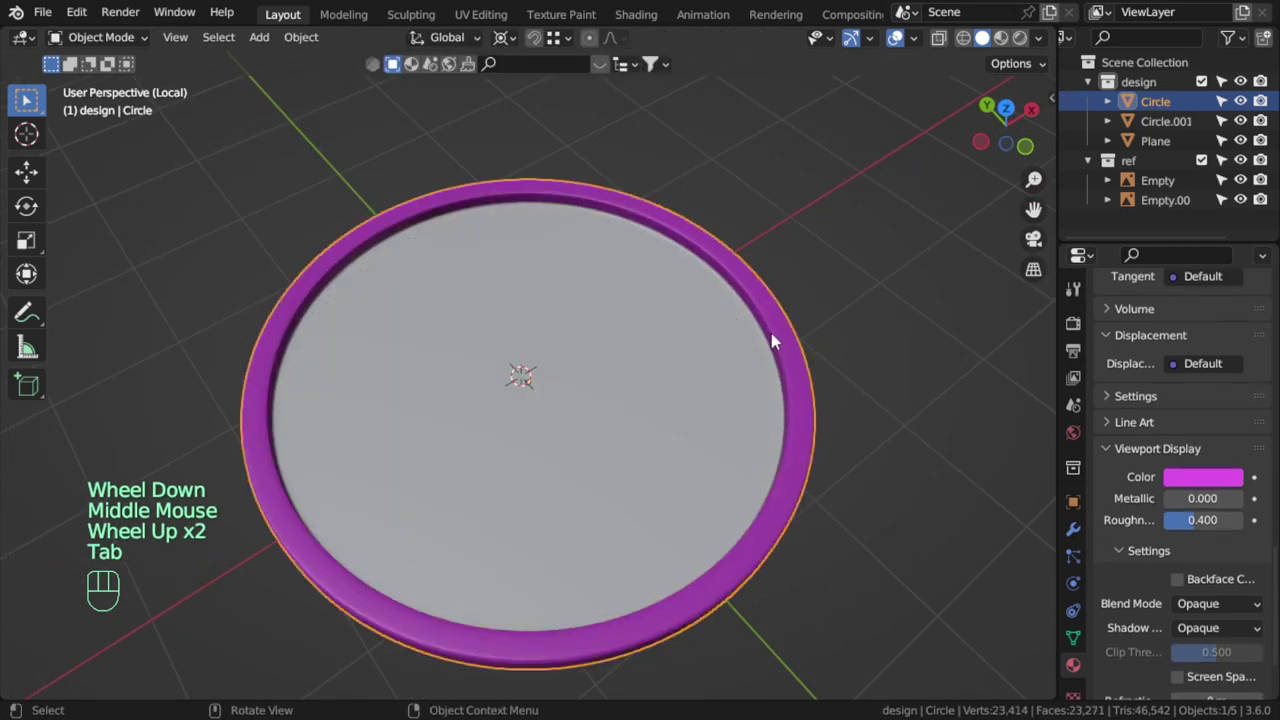
{"action": "middle_click_drag", "start_coordinate": [766, 337], "coordinate": [752, 322], "text": "shift"}
{"action": "middle_click_drag", "start_coordinate": [752, 322], "coordinate": [743, 309]}
{"action": "scroll", "coordinate": [769, 391], "scroll_direction": "up", "scroll_amount": 2}
{"action": "middle_click_drag", "start_coordinate": [769, 391], "coordinate": [822, 388]}
{"action": "scroll", "coordinate": [822, 388], "scroll_direction": "down", "scroll_amount": 1}
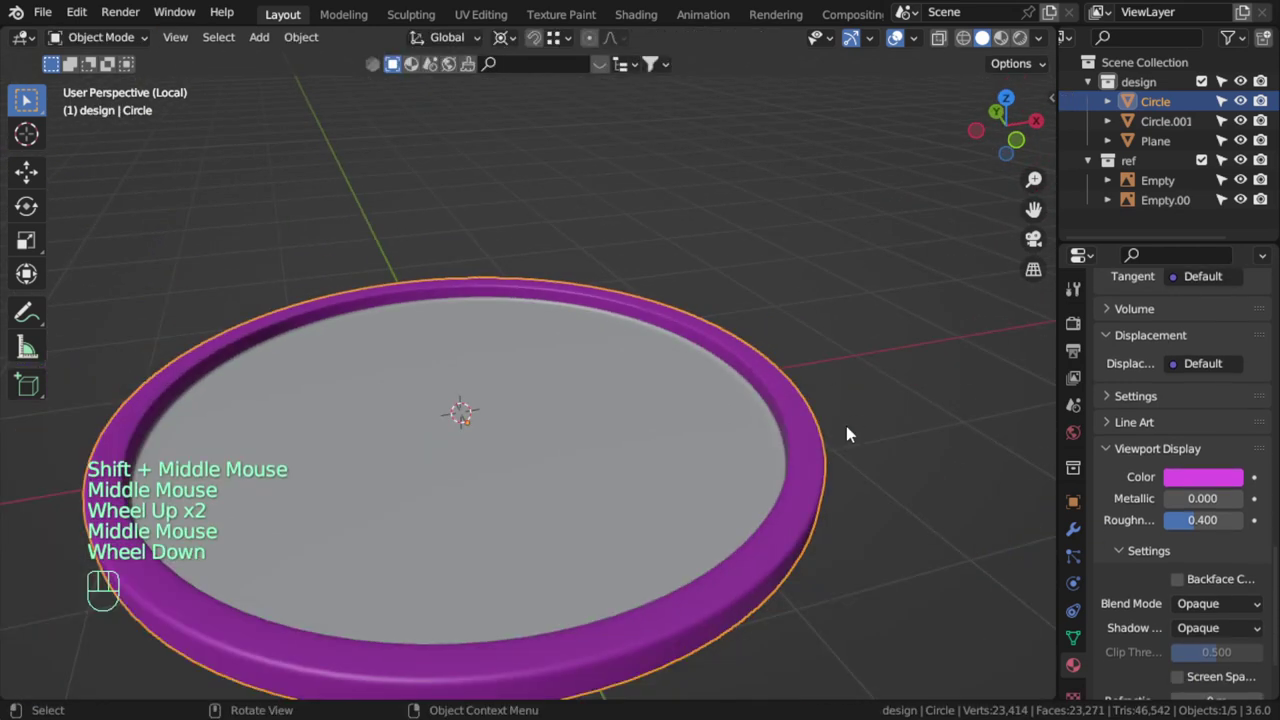
{"action": "middle_click_drag", "start_coordinate": [822, 434], "coordinate": [730, 430], "text": "shift"}
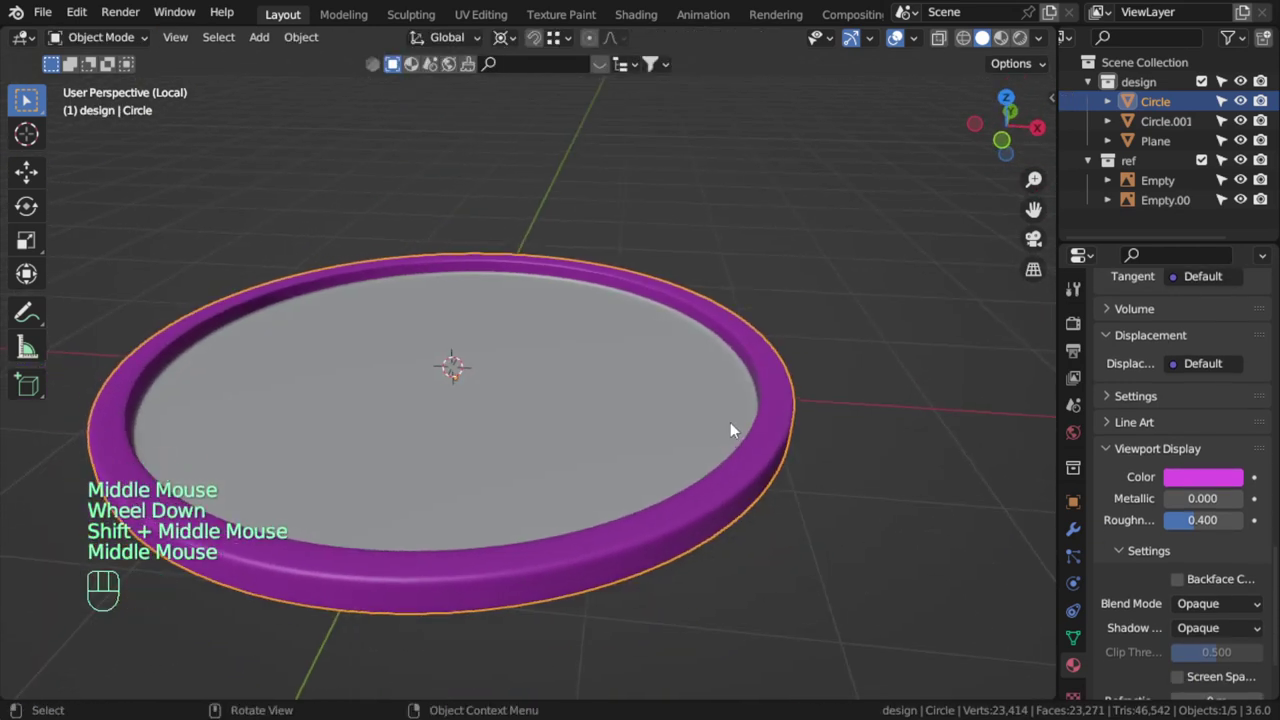
Refine the rim's viewport colour to a deep magenta using RGB values
{"action": "left_click", "coordinate": [1225, 477]}
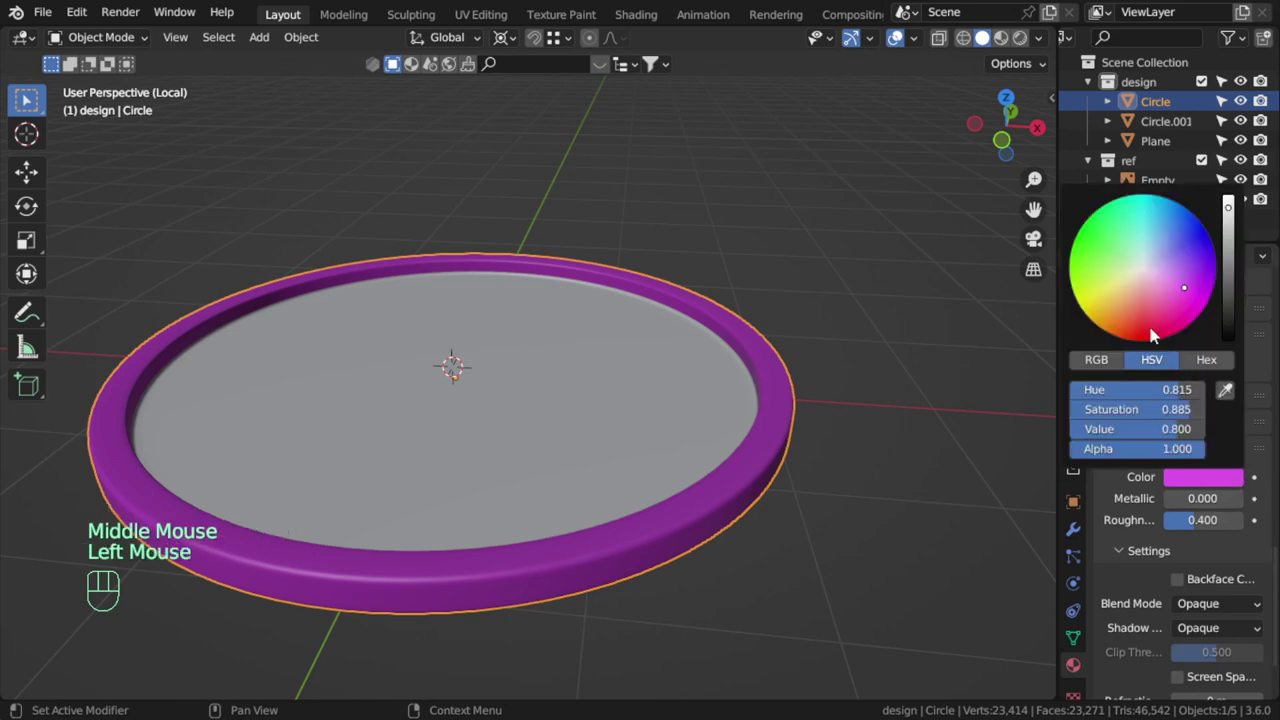
{"action": "left_click_drag", "start_coordinate": [1152, 335], "coordinate": [1145, 281]}
{"action": "scroll", "coordinate": [1227, 601], "scroll_direction": "up", "scroll_amount": 6}
{"action": "scroll", "coordinate": [1227, 586], "scroll_direction": "down", "scroll_amount": 1}
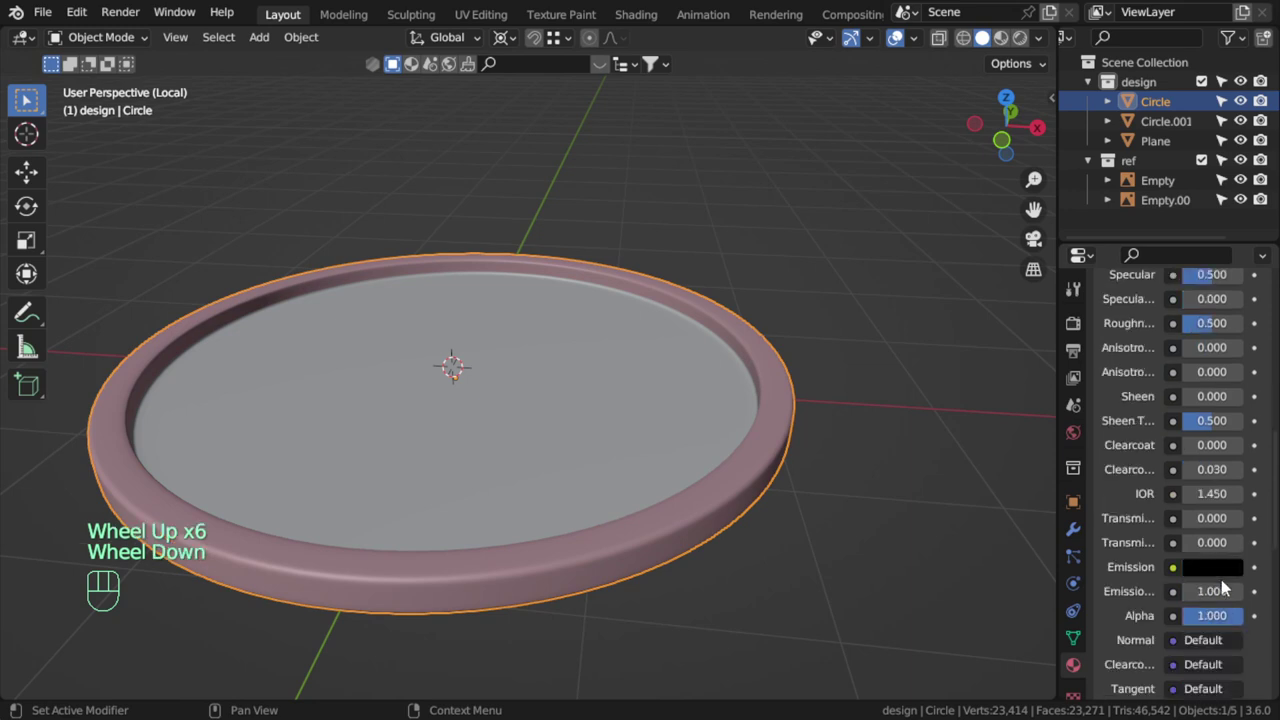
{"action": "scroll", "coordinate": [1225, 586], "scroll_direction": "down", "scroll_amount": 2}
{"action": "left_click", "coordinate": [1203, 381]}
{"action": "mouse_move", "coordinate": [1176, 313]}
{"action": "left_mouse_down"}
{"action": "mouse_move", "coordinate": [1189, 333]}
{"action": "mouse_move", "coordinate": [1160, 318]}
{"action": "mouse_move", "coordinate": [1168, 300]}
{"action": "left_mouse_up"}
{"action": "left_click", "coordinate": [1111, 268]}
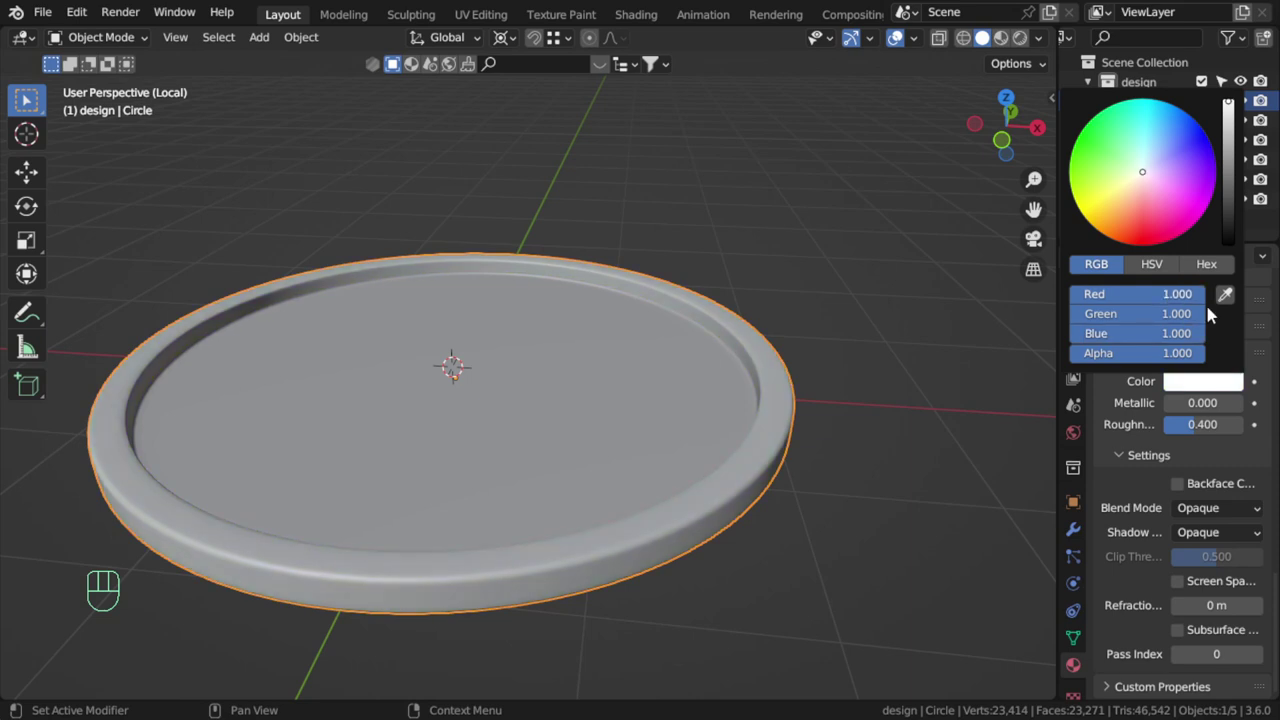
{"action": "left_click_drag", "start_coordinate": [1229, 183], "coordinate": [1229, 205]}
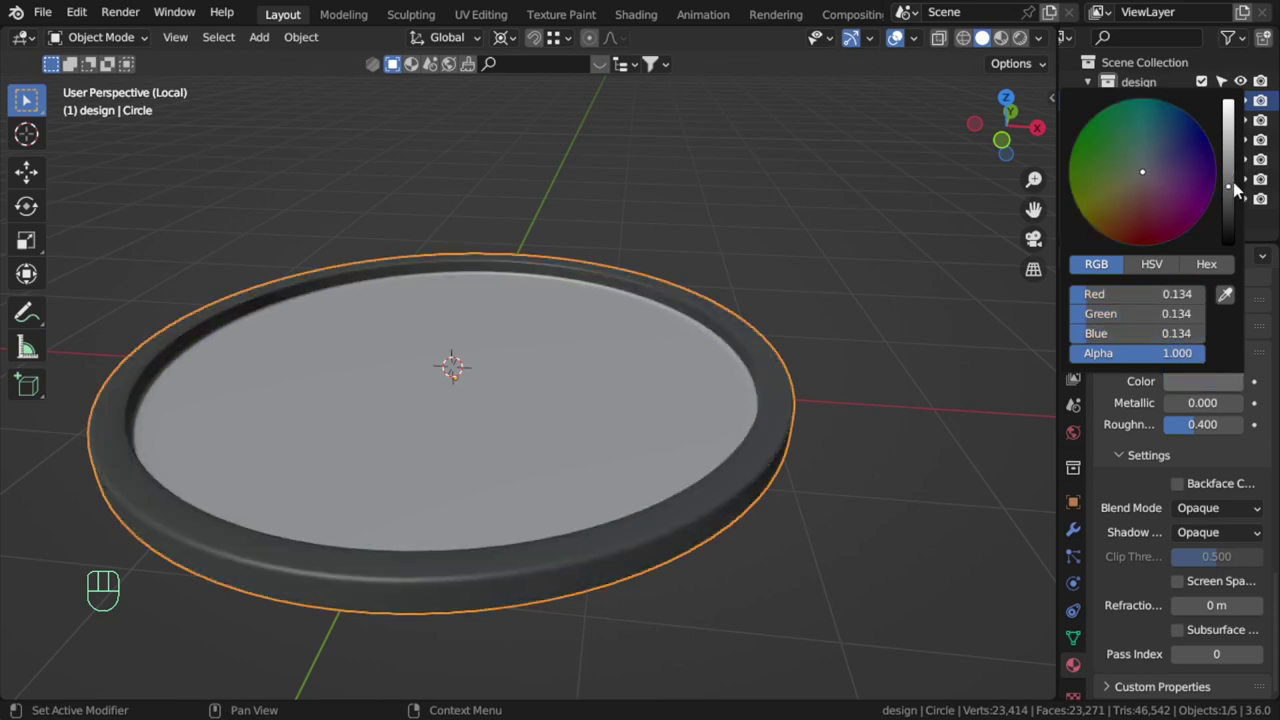
{"action": "scroll", "coordinate": [1206, 386], "scroll_direction": "up", "scroll_amount": 6}
{"action": "scroll", "coordinate": [1206, 390], "scroll_direction": "up", "scroll_amount": 4}
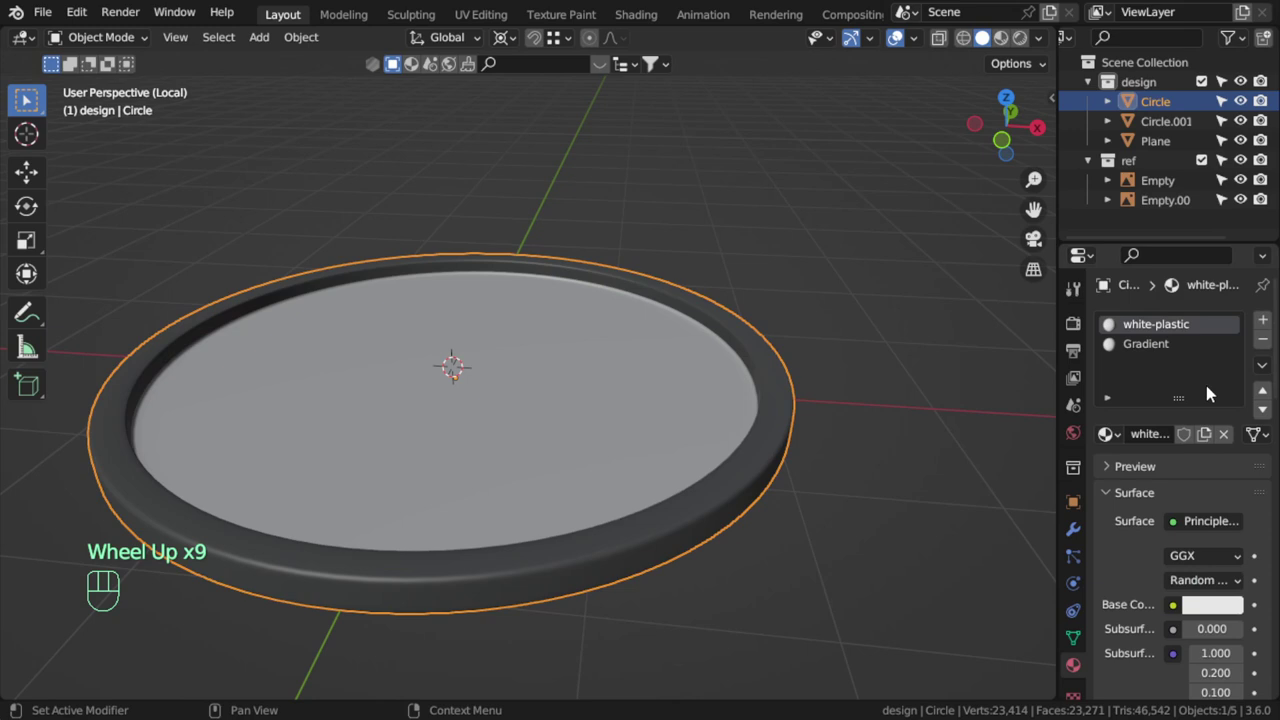
Make the Gradient slot active and set its viewport display colour to purple
{"action": "left_click", "coordinate": [1146, 350]}
{"action": "scroll", "coordinate": [1167, 590], "scroll_direction": "down", "scroll_amount": 3}
{"action": "scroll", "coordinate": [1169, 590], "scroll_direction": "down", "scroll_amount": 1}
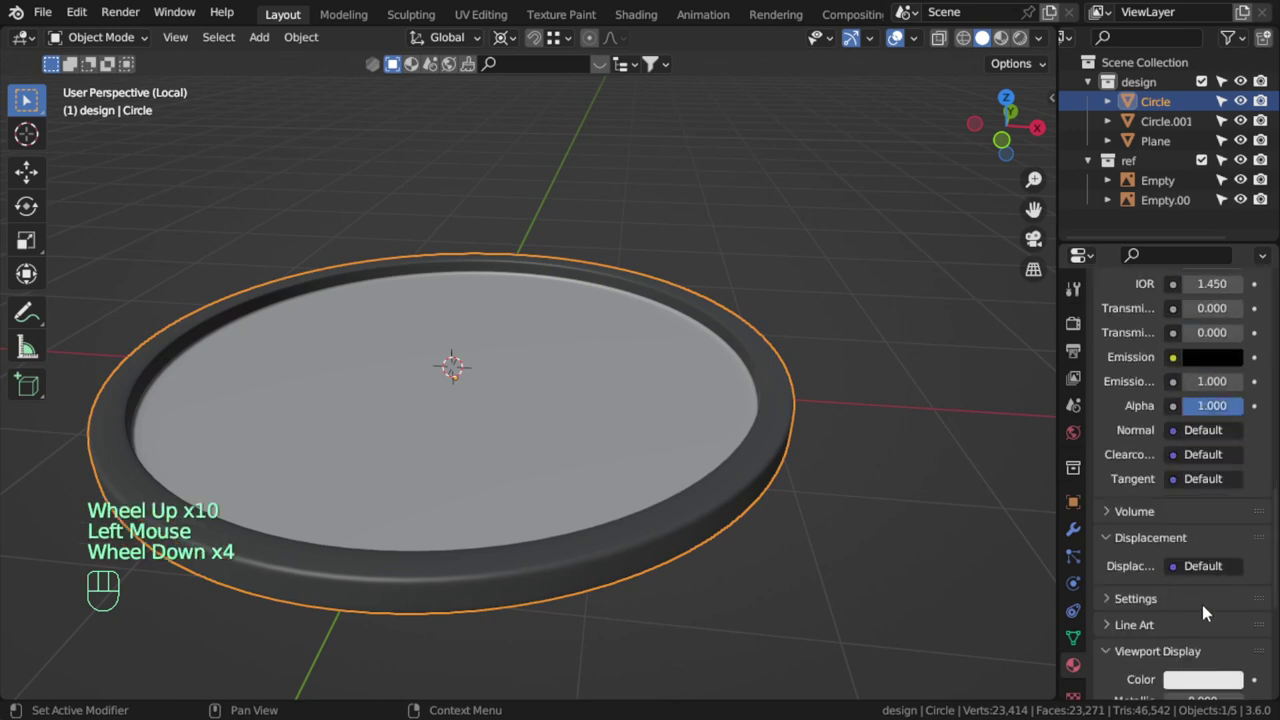
{"action": "left_click", "coordinate": [1193, 677]}
{"action": "left_click", "coordinate": [1205, 681]}
{"action": "left_click_drag", "start_coordinate": [1155, 441], "coordinate": [1175, 530]}
Switch to top view and re-centre the circle in the viewport
{"action": "middle_click_drag", "start_coordinate": [763, 398], "coordinate": [823, 560], "text": "alt"}
{"action": "scroll", "coordinate": [695, 433], "scroll_direction": "down", "scroll_amount": 2}
{"action": "key", "text": "KP_7"}
{"action": "scroll", "coordinate": [600, 474], "scroll_direction": "up", "scroll_amount": 1}
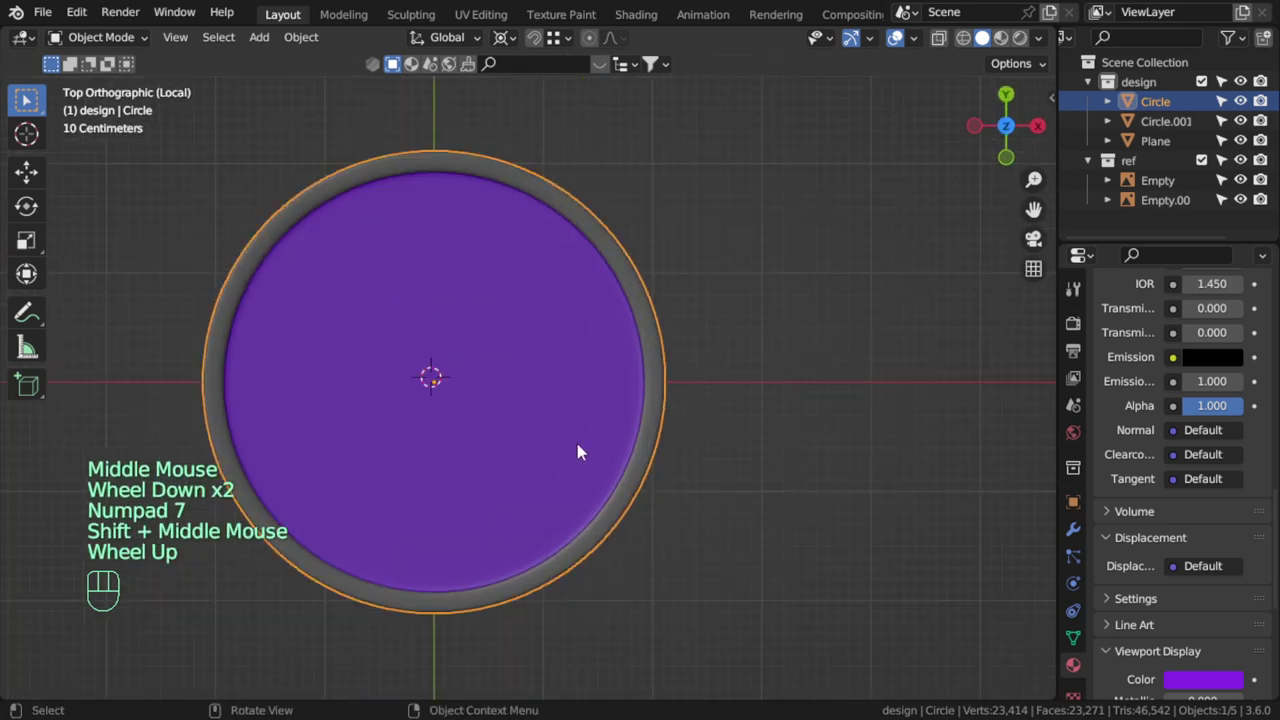
{"action": "middle_click_drag", "start_coordinate": [600, 474], "coordinate": [976, 474], "text": "ctrl"}
{"action": "scroll", "coordinate": [1257, 497], "scroll_direction": "up", "scroll_amount": 3}
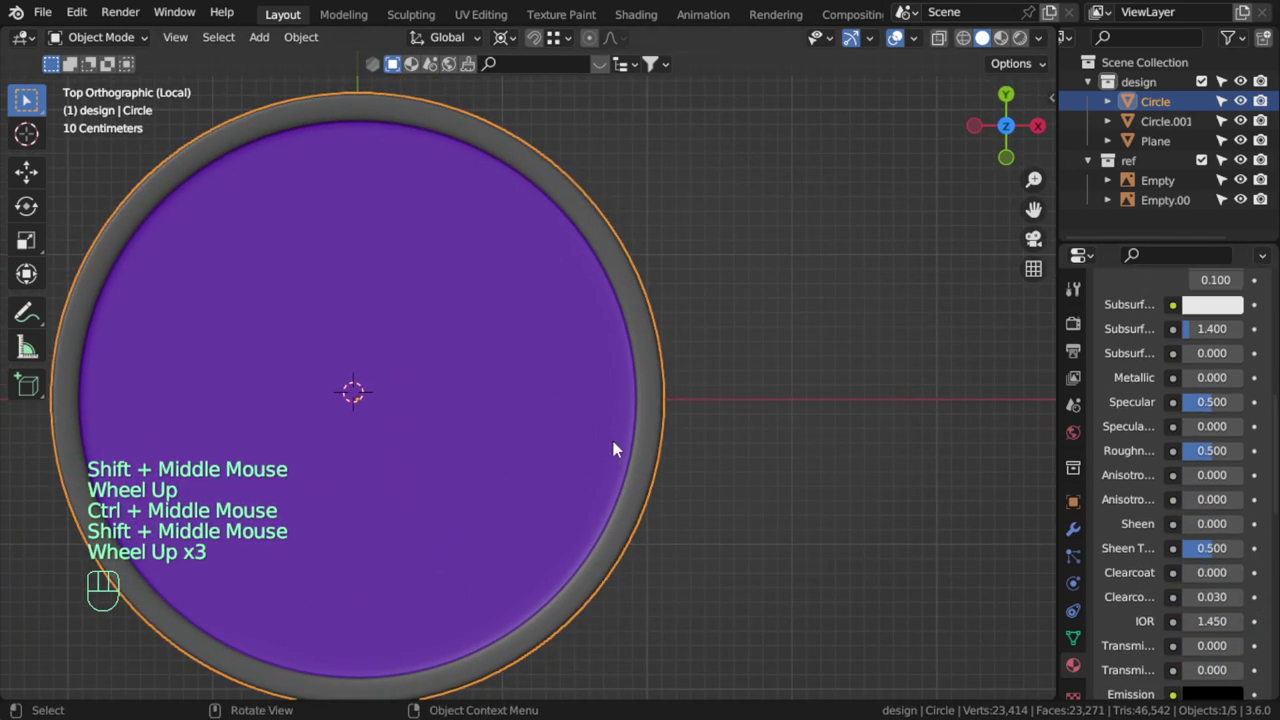
{"action": "scroll", "coordinate": [680, 370], "scroll_direction": "up", "scroll_amount": 1}
{"action": "scroll", "coordinate": [680, 370], "scroll_direction": "down", "scroll_amount": 2}
{"action": "scroll", "coordinate": [1157, 472], "scroll_direction": "up", "scroll_amount": 6}
Activate white-plastic and darken its base colour slightly below pure white
{"action": "left_click", "coordinate": [1140, 324]}
{"action": "left_click_drag", "start_coordinate": [1056, 366], "coordinate": [922, 385]}
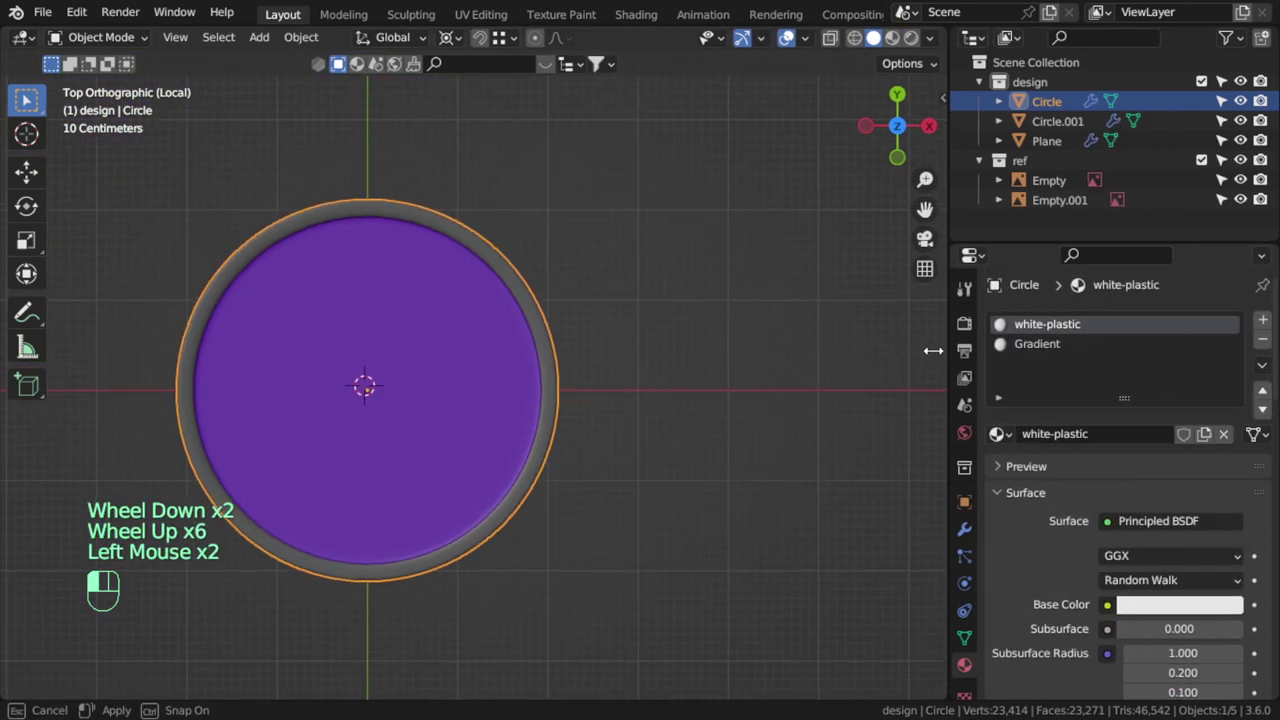
{"action": "scroll", "coordinate": [1115, 448], "scroll_direction": "down", "scroll_amount": 2}
{"action": "left_click", "coordinate": [1160, 417]}
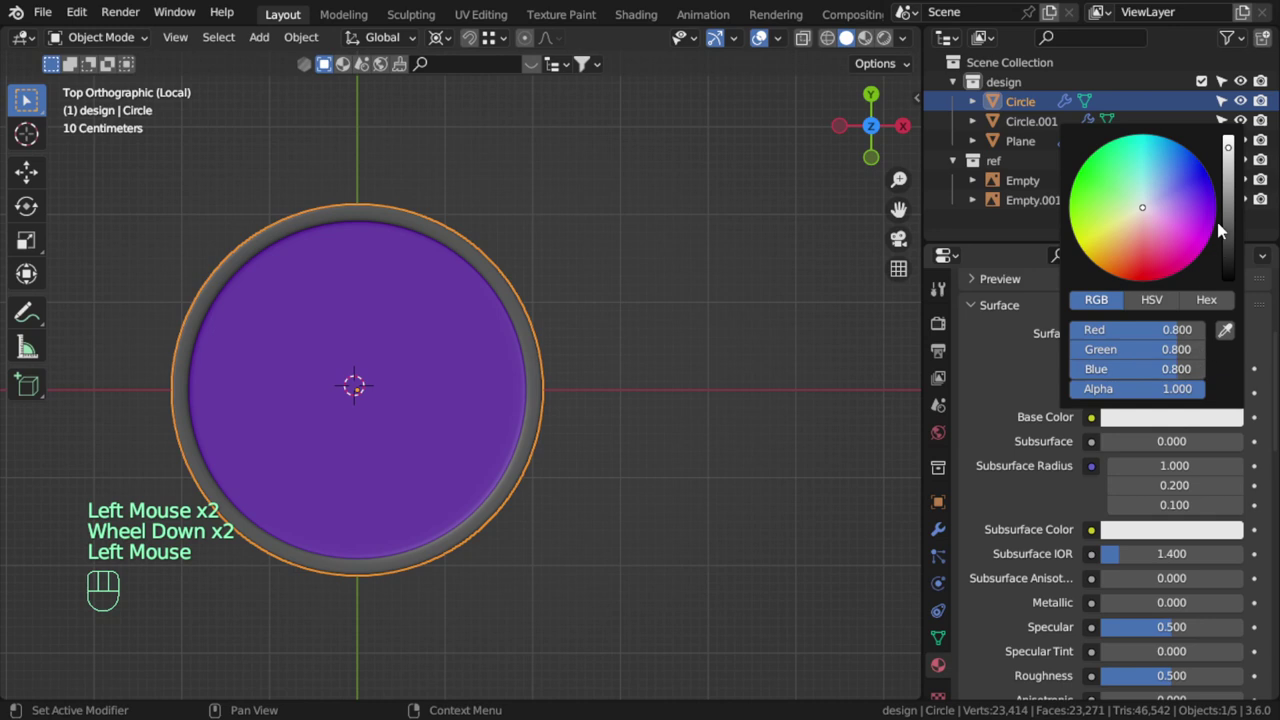
{"action": "left_click_drag", "start_coordinate": [1229, 165], "coordinate": [1229, 170]}
Set the material's Roughness to 0.24 and Specular to 0.7
{"action": "scroll", "coordinate": [1155, 567], "scroll_direction": "down", "scroll_amount": 2}
{"action": "left_click", "coordinate": [1155, 565]}
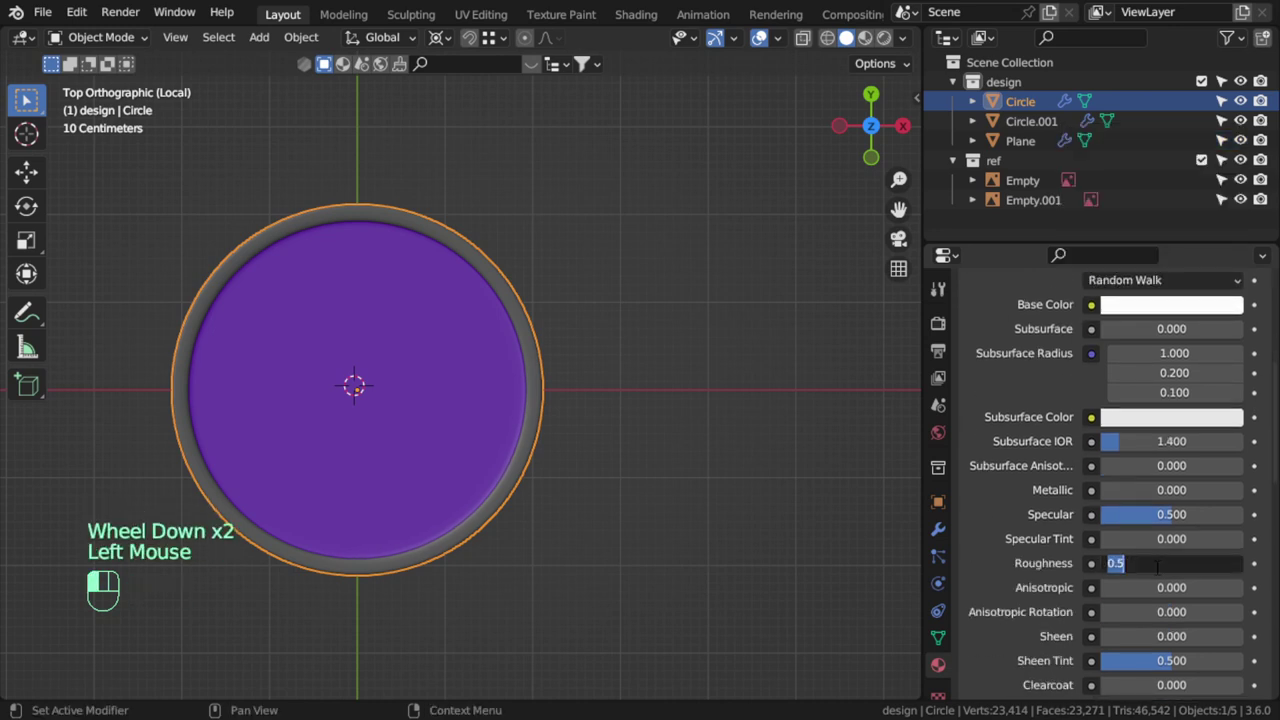
{"action": "type", "text": ".2"}
{"action": "key", "text": "BackSpace"}
{"action": "key", "text": "BackSpace"}
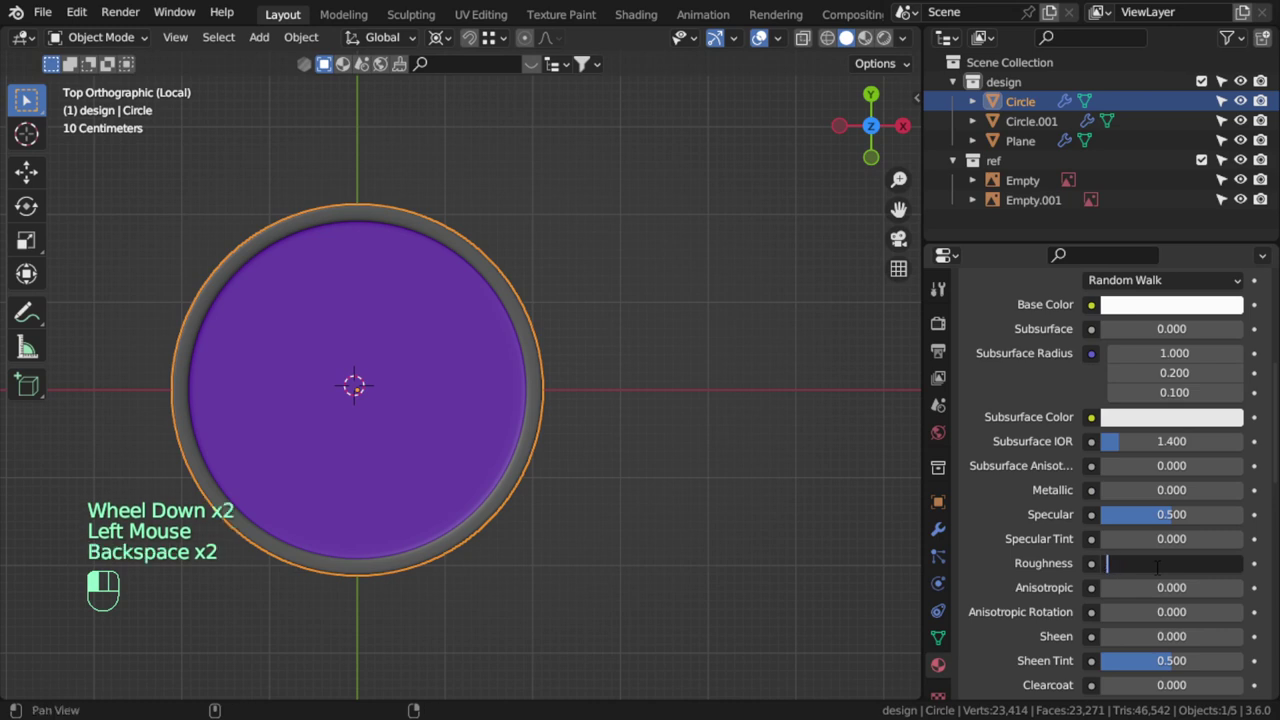
{"action": "type", "text": ".24"}
{"action": "key", "text": "Return"}
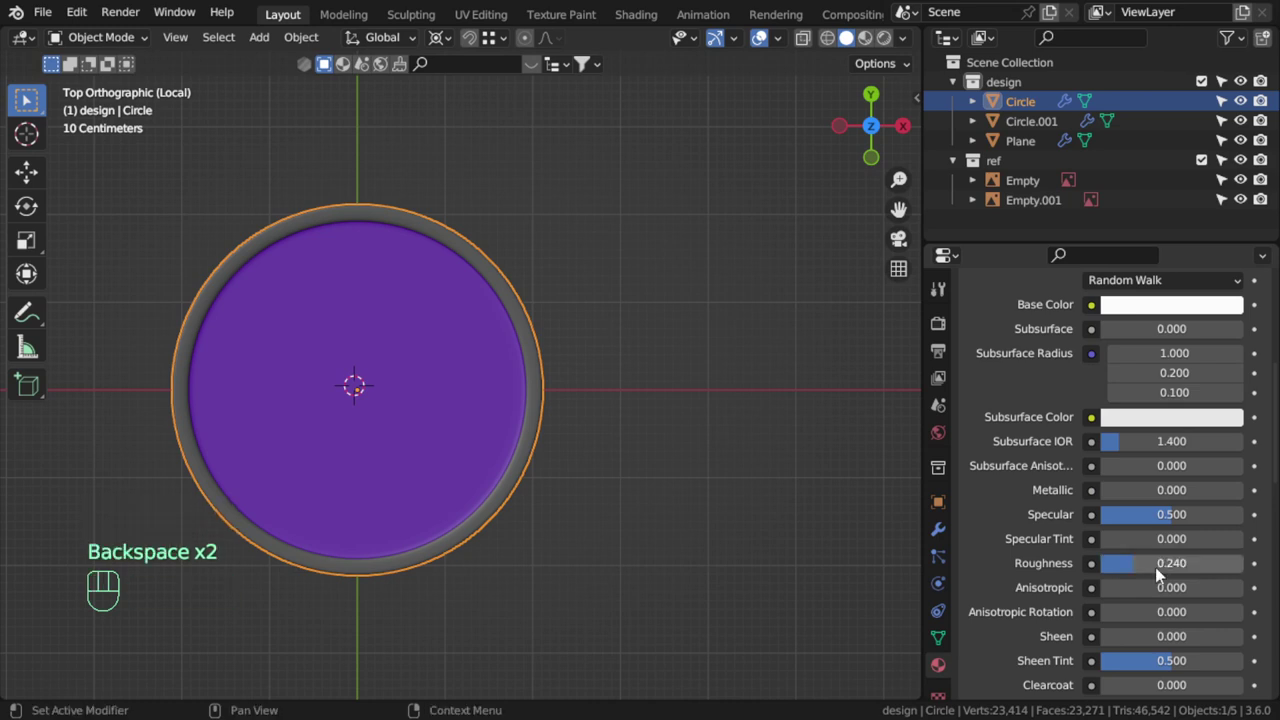
{"action": "left_click", "coordinate": [1187, 522]}
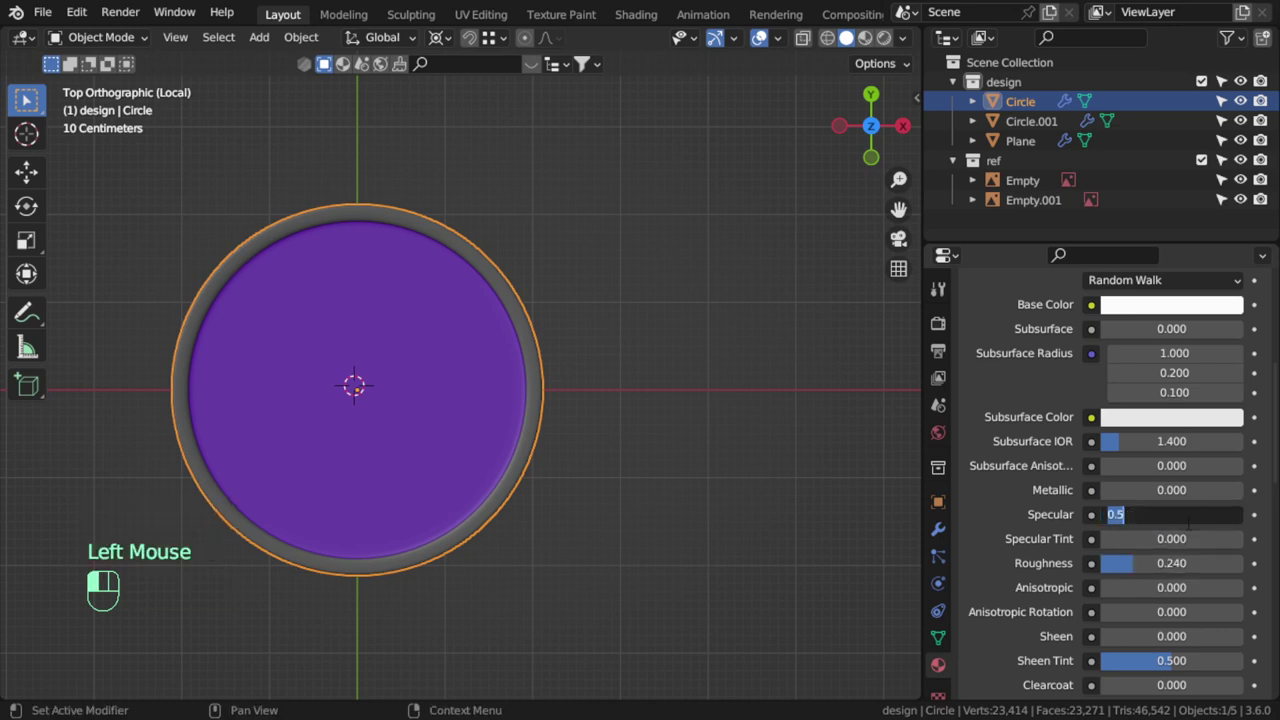
{"action": "type", "text": ".7"}
{"action": "key", "text": "Return"}
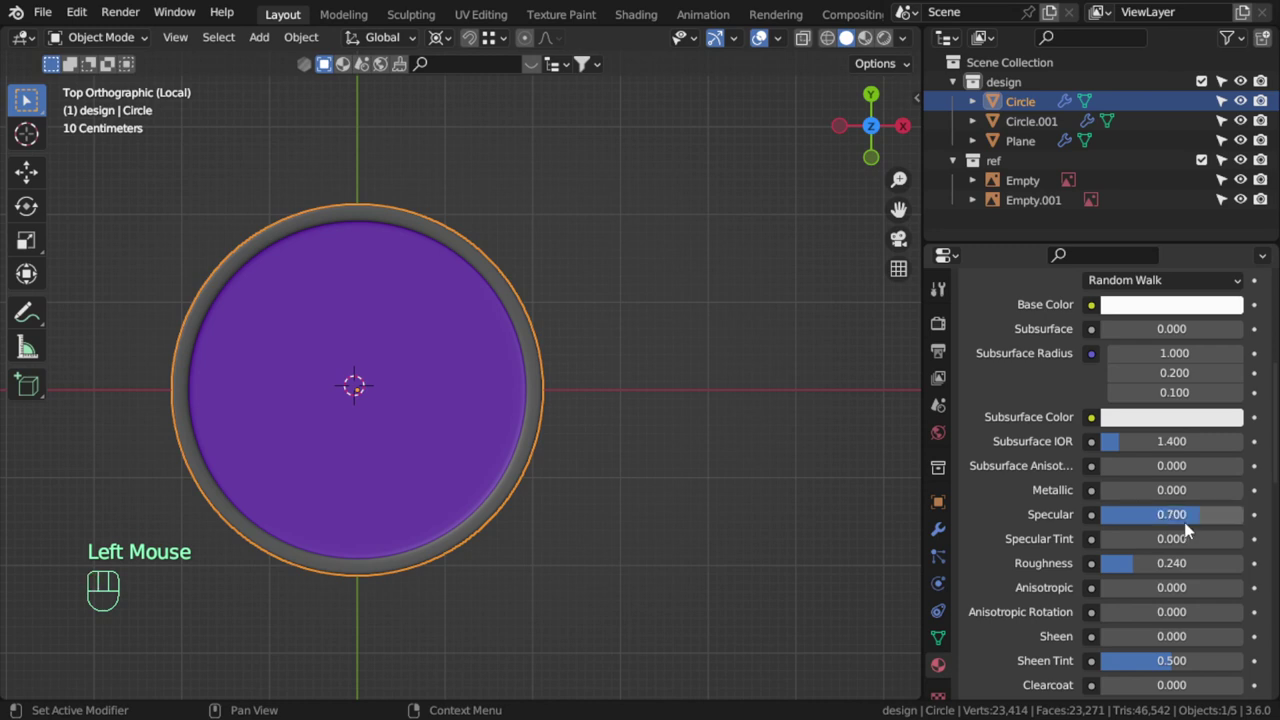
{"action": "scroll", "coordinate": [1150, 645], "scroll_direction": "down", "scroll_amount": 2}
{"action": "scroll", "coordinate": [1126, 603], "scroll_direction": "down", "scroll_amount": 1}
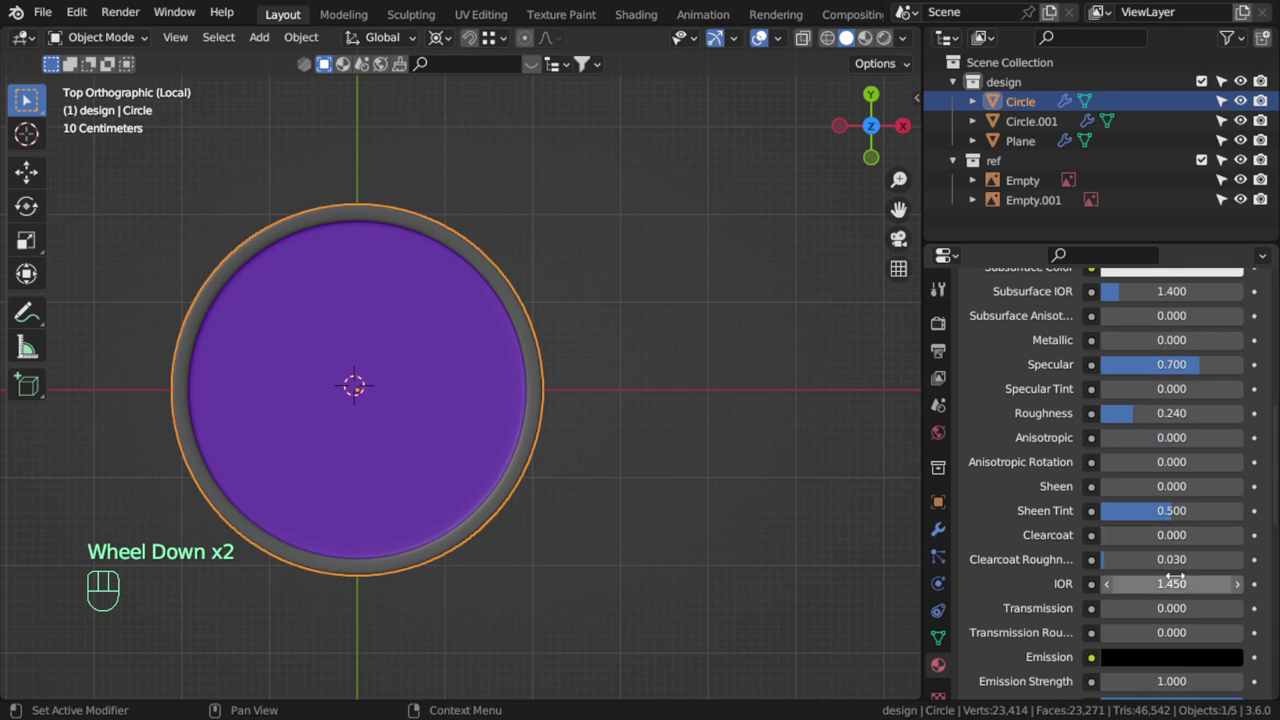
{"action": "scroll", "coordinate": [1174, 574], "scroll_direction": "up", "scroll_amount": 5}
Activate the Gradient slot, exit local view, and frame both compasses together
{"action": "left_click", "coordinate": [1010, 348]}
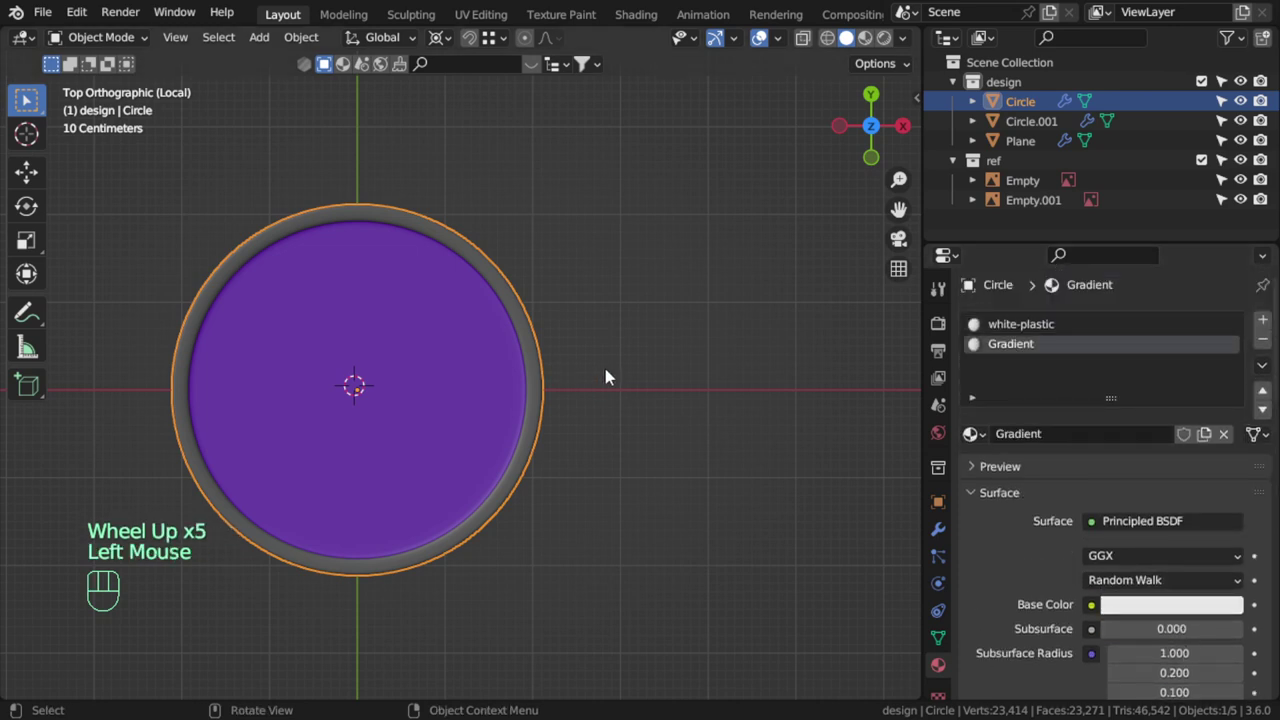
{"action": "key", "text": "KP_Divide"}
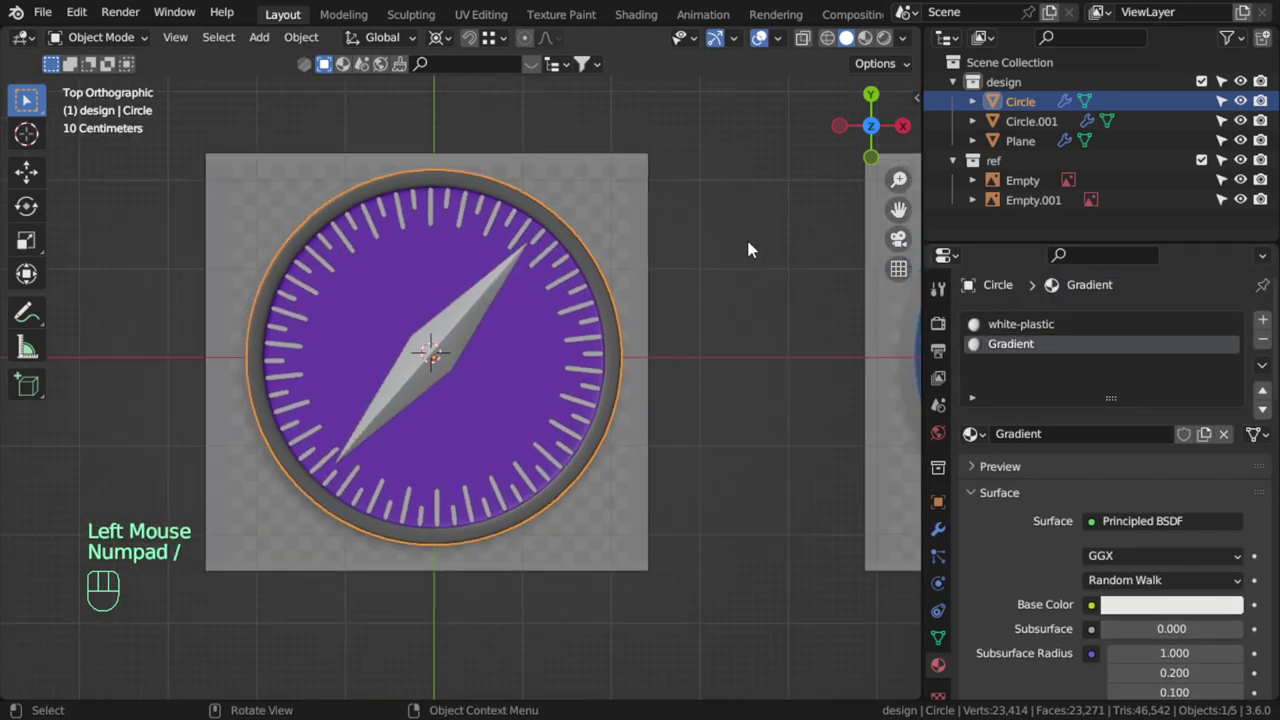
{"action": "middle_click_drag", "start_coordinate": [888, 360], "coordinate": [676, 388], "text": "shift"}
{"action": "scroll", "coordinate": [793, 390], "scroll_direction": "down", "scroll_amount": 1}
{"action": "middle_click_drag", "start_coordinate": [793, 390], "coordinate": [747, 400], "text": "shift"}
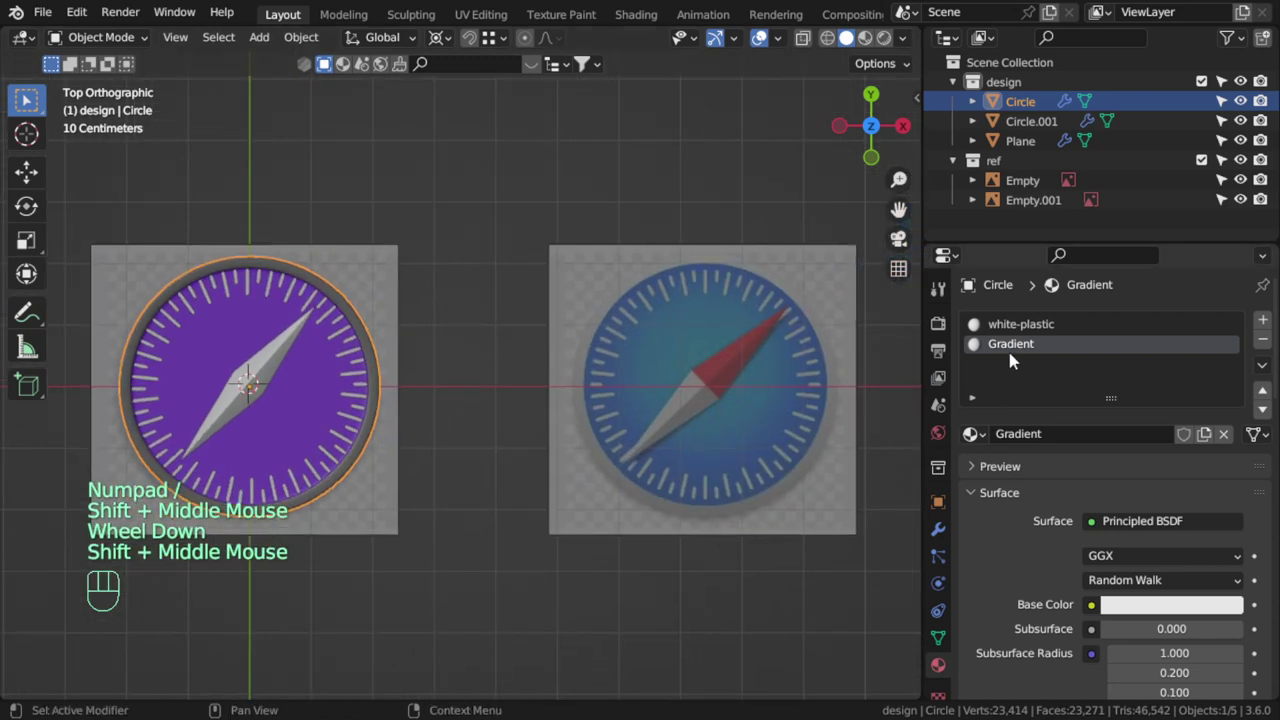
{"action": "left_click", "coordinate": [18, 42]}
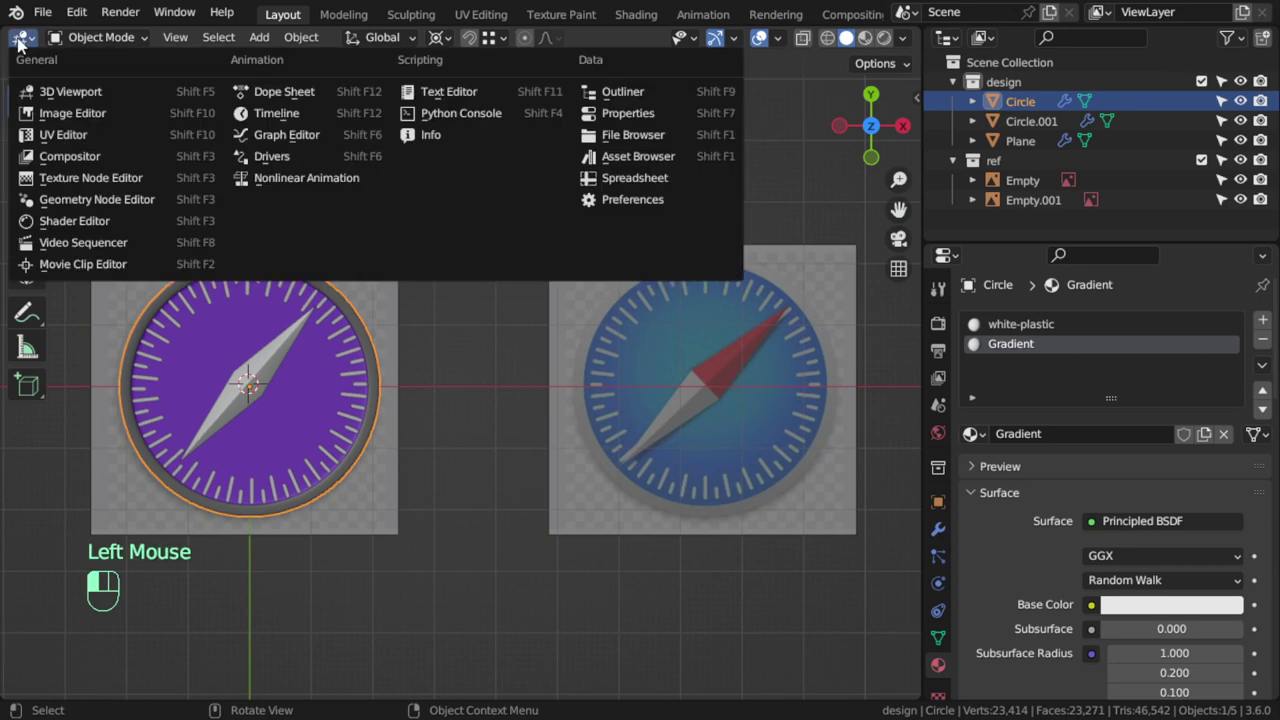
Switch the area to the Shader Editor and add a Gradient Texture node
{"action": "left_click", "coordinate": [65, 212]}
{"action": "middle_click_drag", "start_coordinate": [113, 390], "coordinate": [313, 332], "text": "shift"}
{"action": "key", "text": "shift+a"}
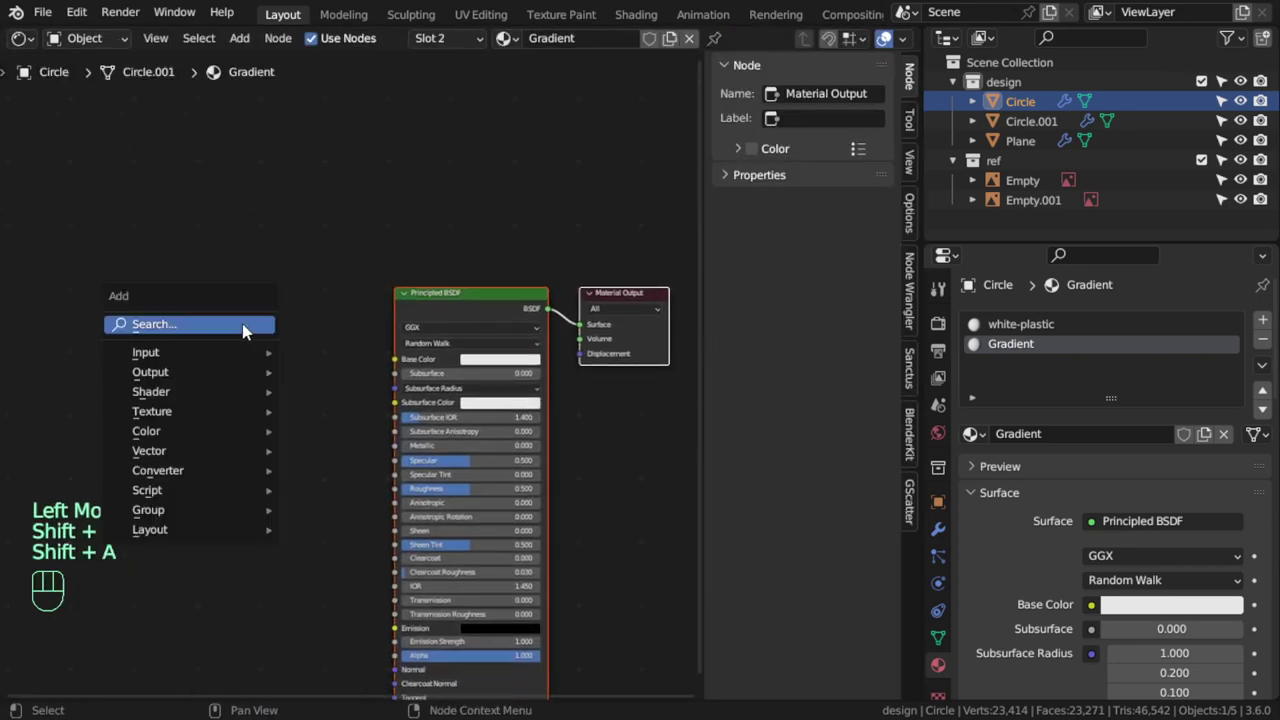
{"action": "type", "text": "fr"}
{"action": "left_click", "coordinate": [294, 362]}
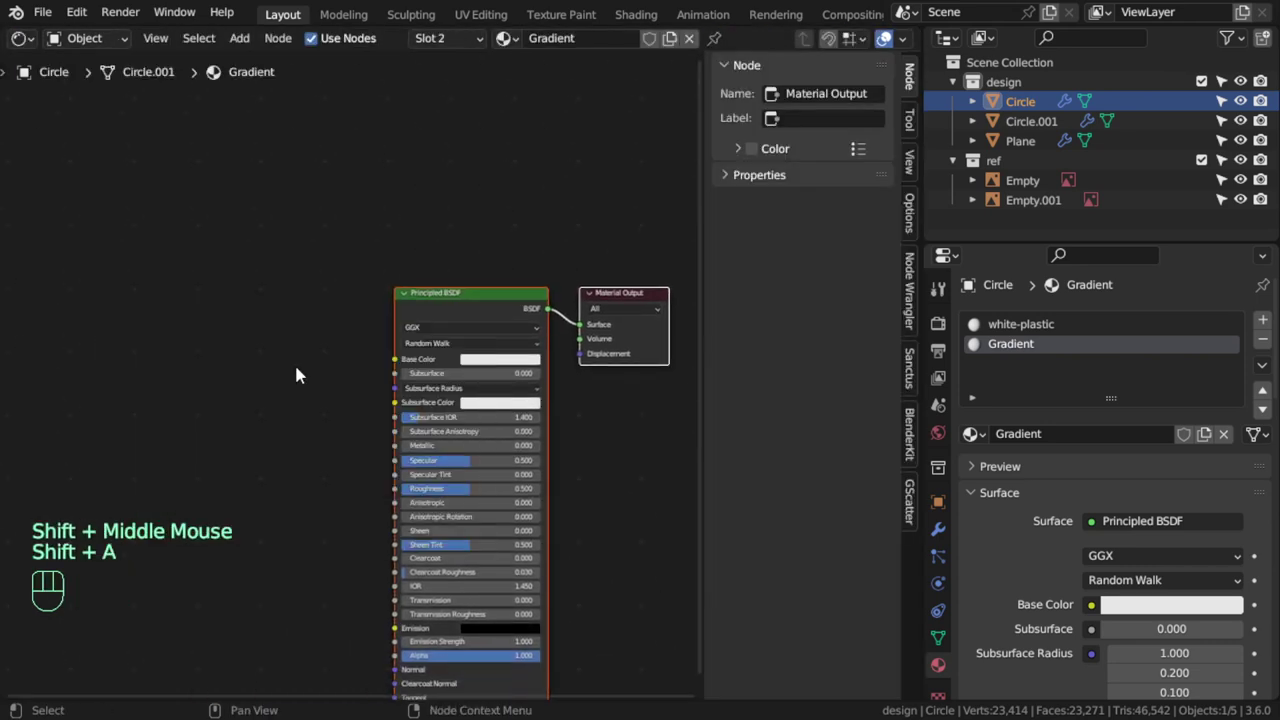
{"action": "left_click", "coordinate": [253, 335]}
{"action": "key", "text": "shift+a"}
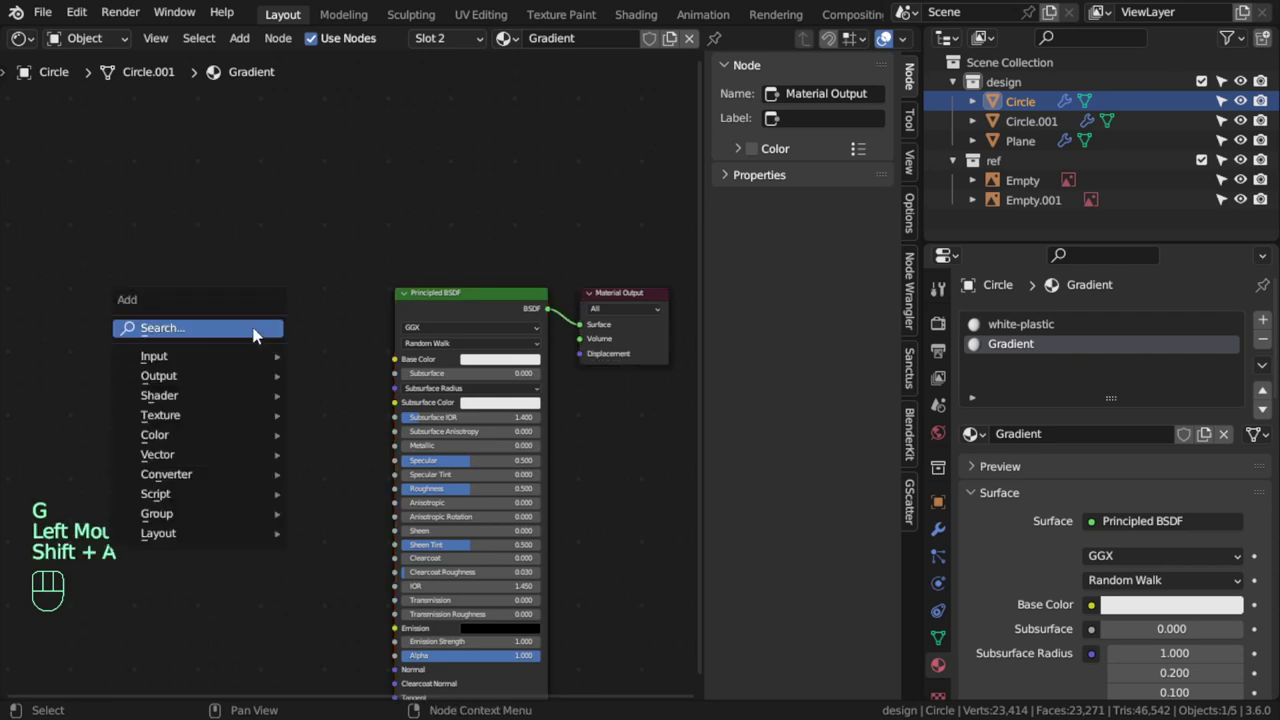
{"action": "type", "text": "gra"}
{"action": "left_click", "coordinate": [288, 358]}
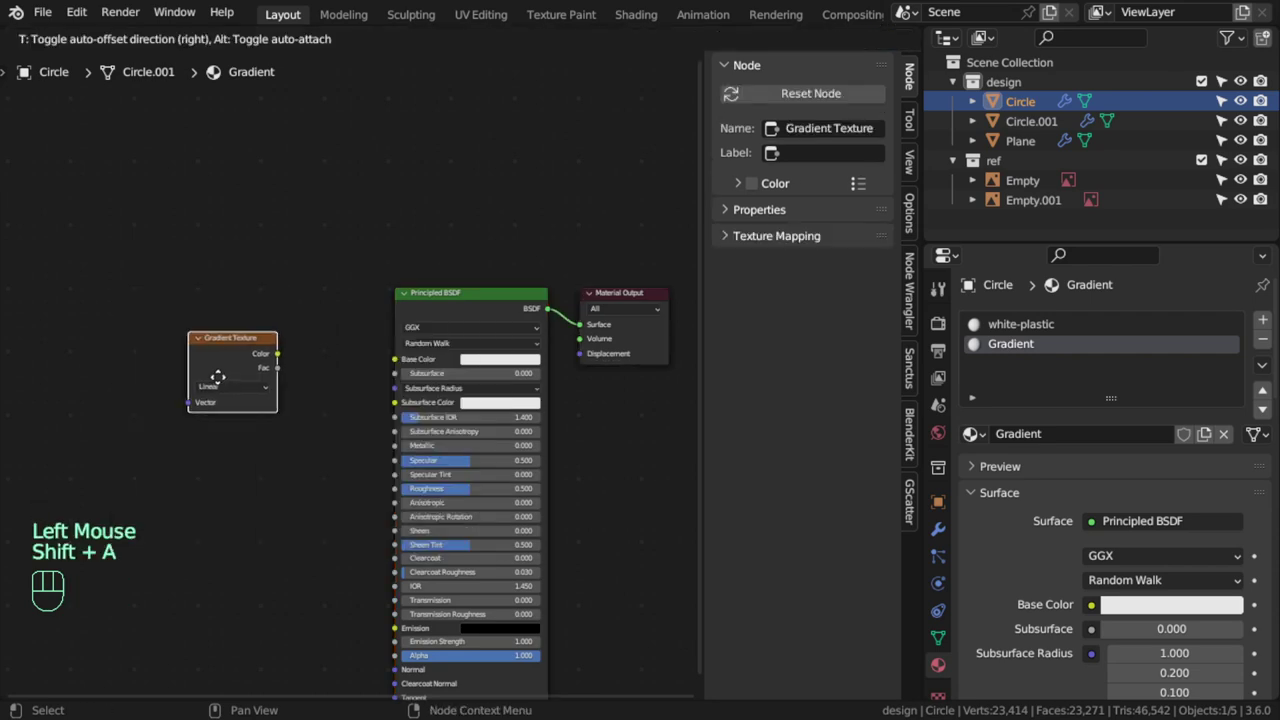
{"action": "middle_click_drag", "start_coordinate": [206, 377], "coordinate": [443, 331], "text": "shift"}
{"action": "left_click", "coordinate": [455, 328]}
Add a Color Ramp and attach Mapping and Texture Coordinate nodes to the gradient with Ctrl+T
{"action": "key", "text": "shift+a"}
{"action": "left_click", "coordinate": [455, 328]}
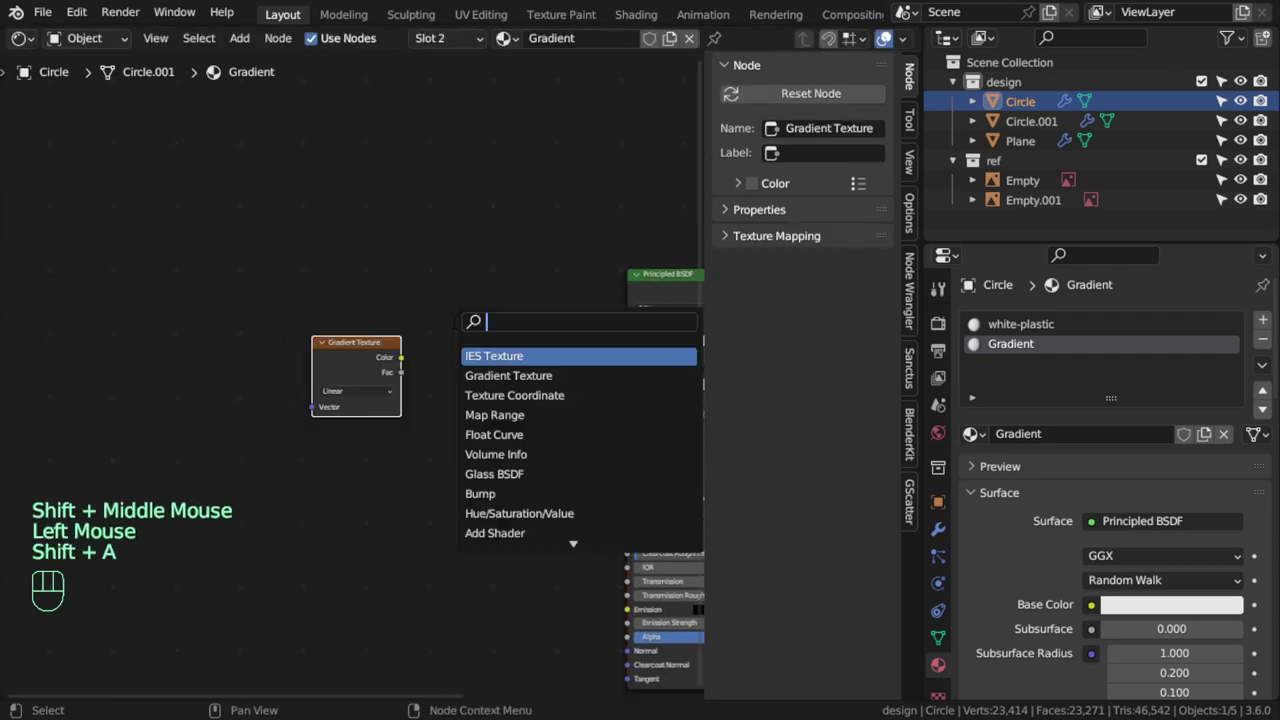
{"action": "type", "text": "colo"}
{"action": "left_click", "coordinate": [454, 375]}
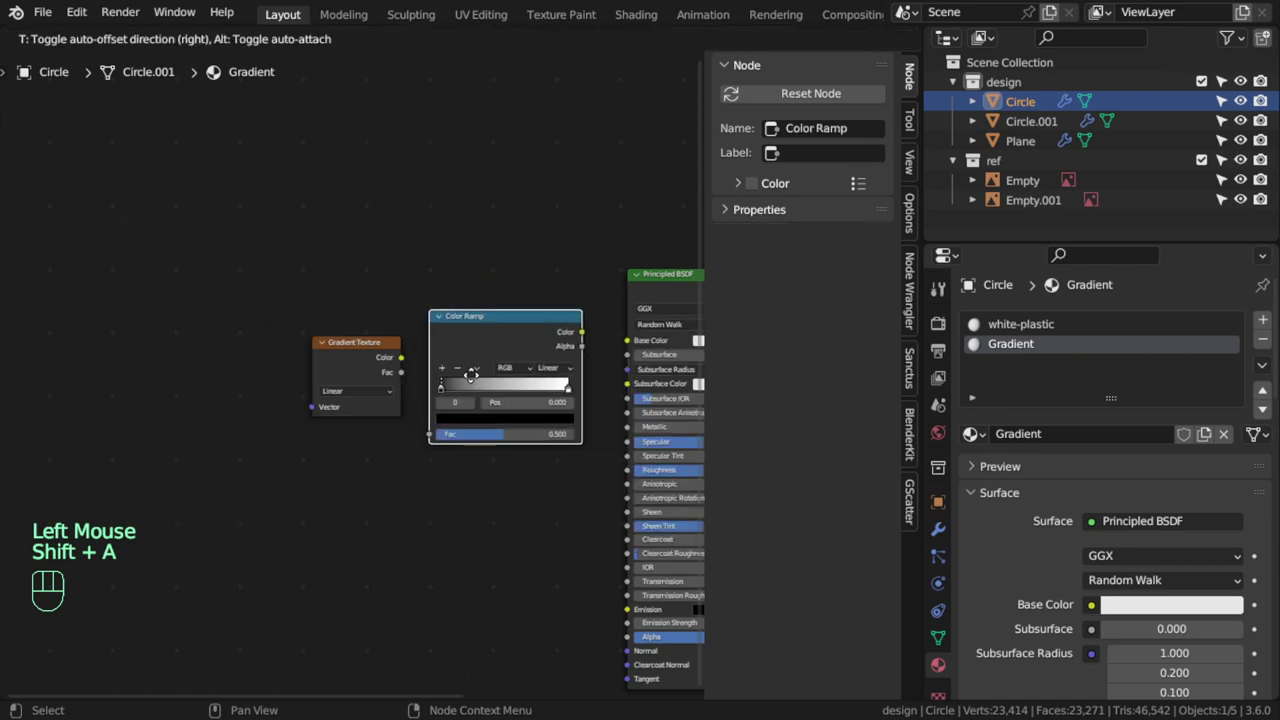
{"action": "left_click", "coordinate": [351, 344]}
{"action": "key", "text": "ctrl+t"}
Link the gradient's Color to the ramp's Fac and the ramp's Color to Base Color
{"action": "middle_click_drag", "start_coordinate": [376, 383], "coordinate": [189, 390], "text": "shift"}
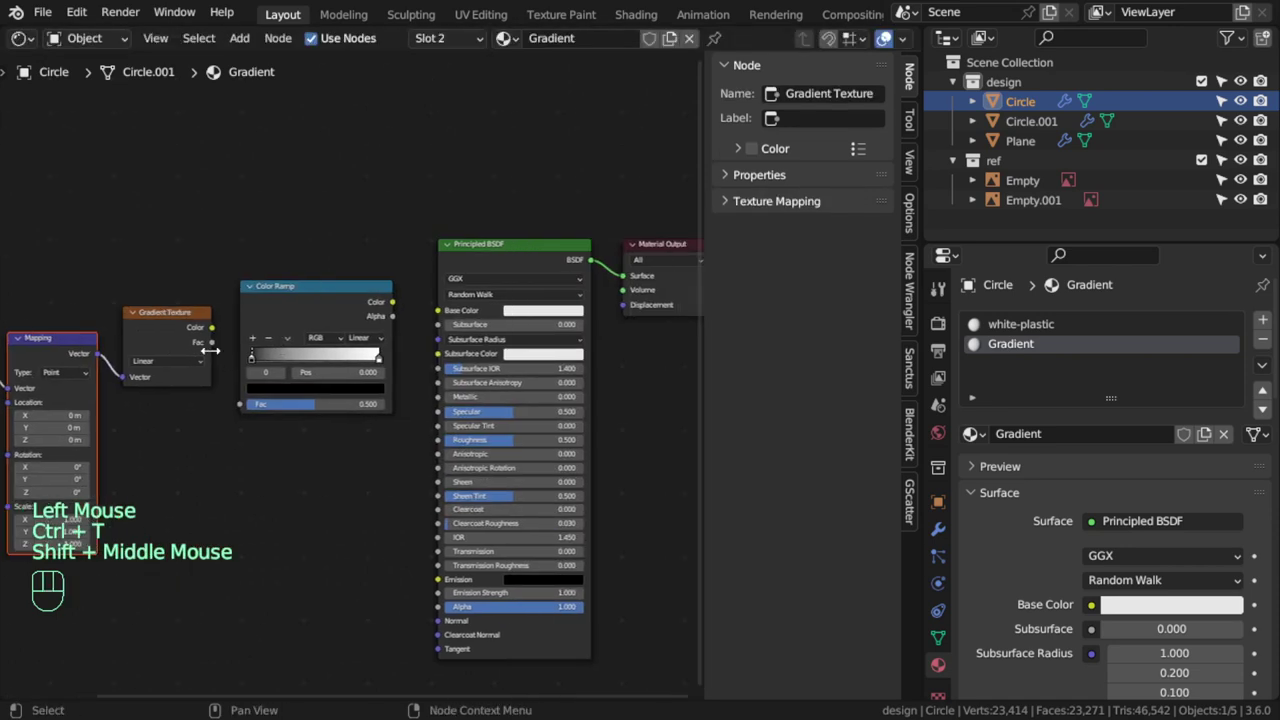
{"action": "scroll", "coordinate": [189, 390], "scroll_direction": "up", "scroll_amount": 1}
{"action": "key", "text": "n"}
{"action": "middle_click_drag", "start_coordinate": [137, 358], "coordinate": [377, 437], "text": "shift"}
{"action": "left_click_drag", "start_coordinate": [361, 352], "coordinate": [397, 448]}
{"action": "left_click_drag", "start_coordinate": [589, 320], "coordinate": [647, 330]}
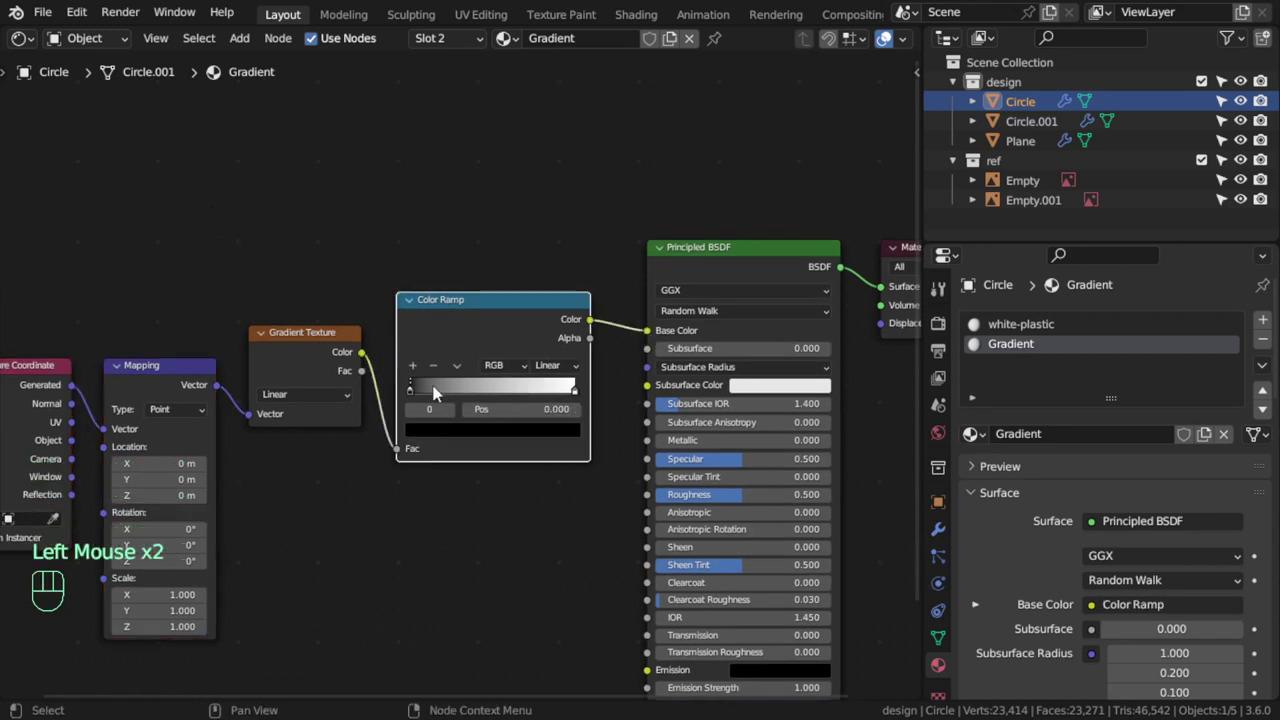
Set the Color Ramp's left stop to dark blue and right stop to light blue
{"action": "left_click", "coordinate": [516, 432]}
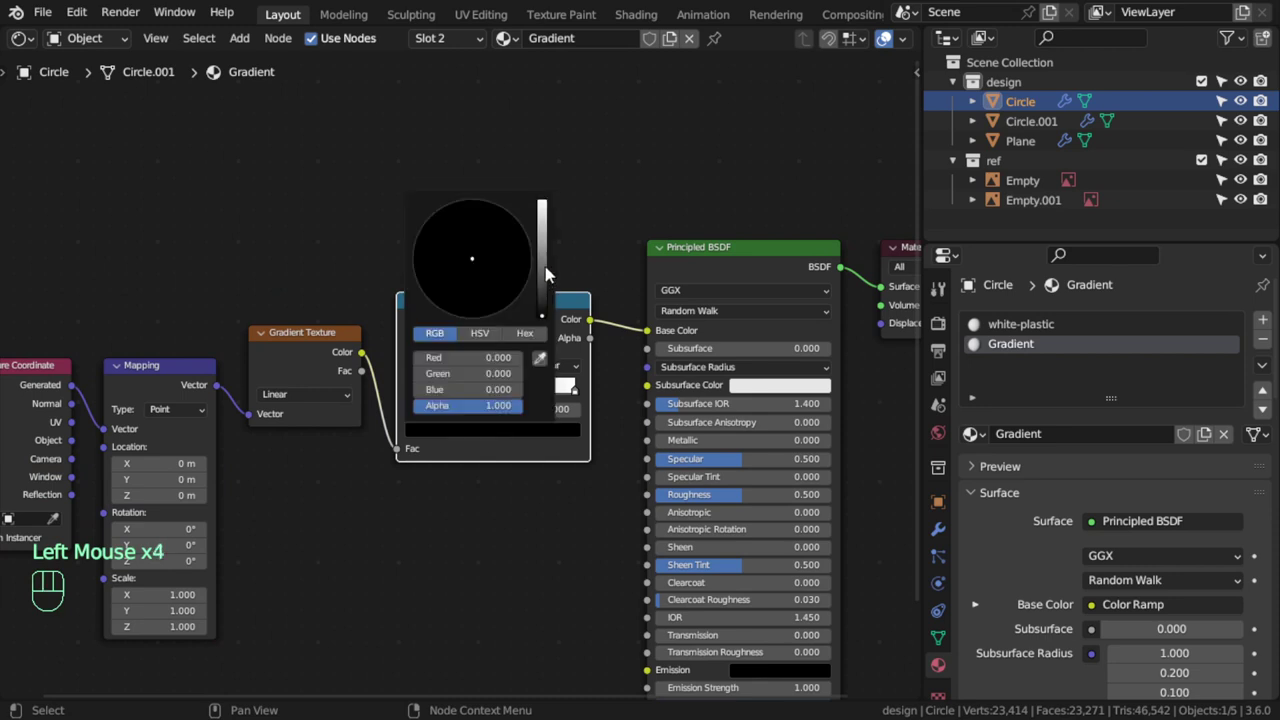
{"action": "left_click_drag", "start_coordinate": [541, 312], "coordinate": [541, 277]}
{"action": "left_click_drag", "start_coordinate": [510, 237], "coordinate": [492, 223]}
{"action": "left_click", "coordinate": [571, 390]}
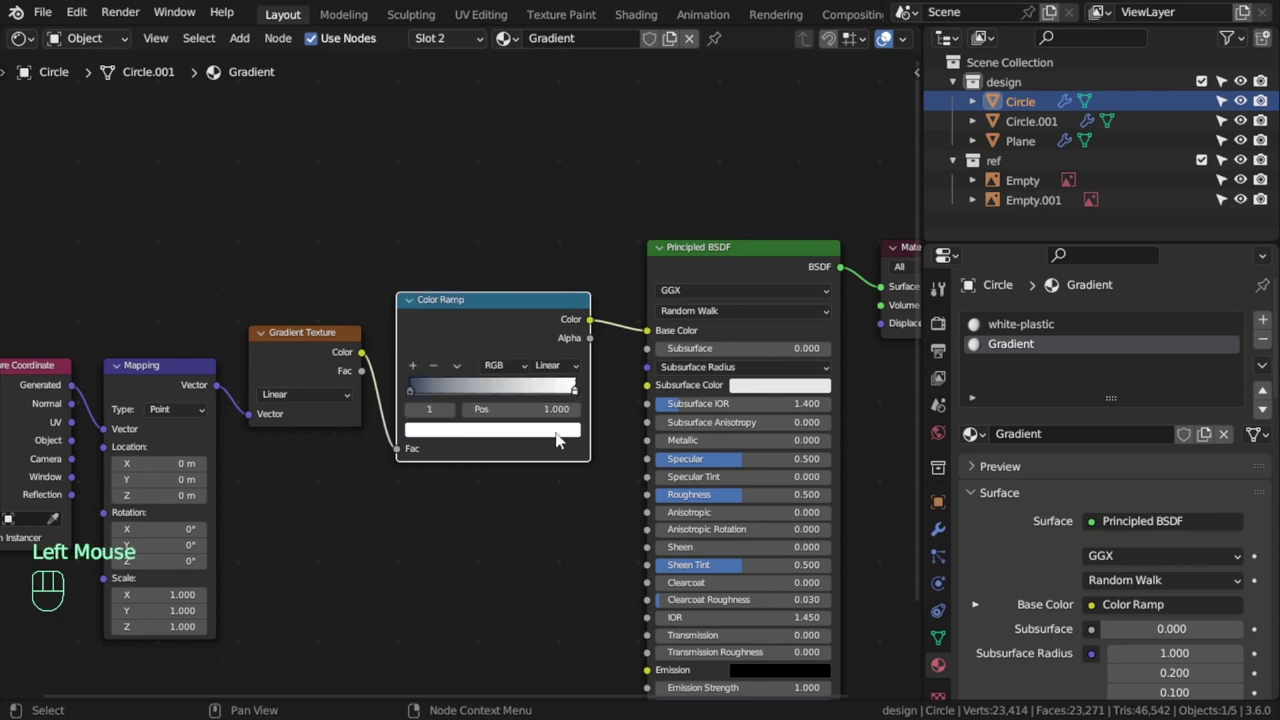
{"action": "left_click", "coordinate": [557, 431]}
{"action": "left_click", "coordinate": [493, 228]}
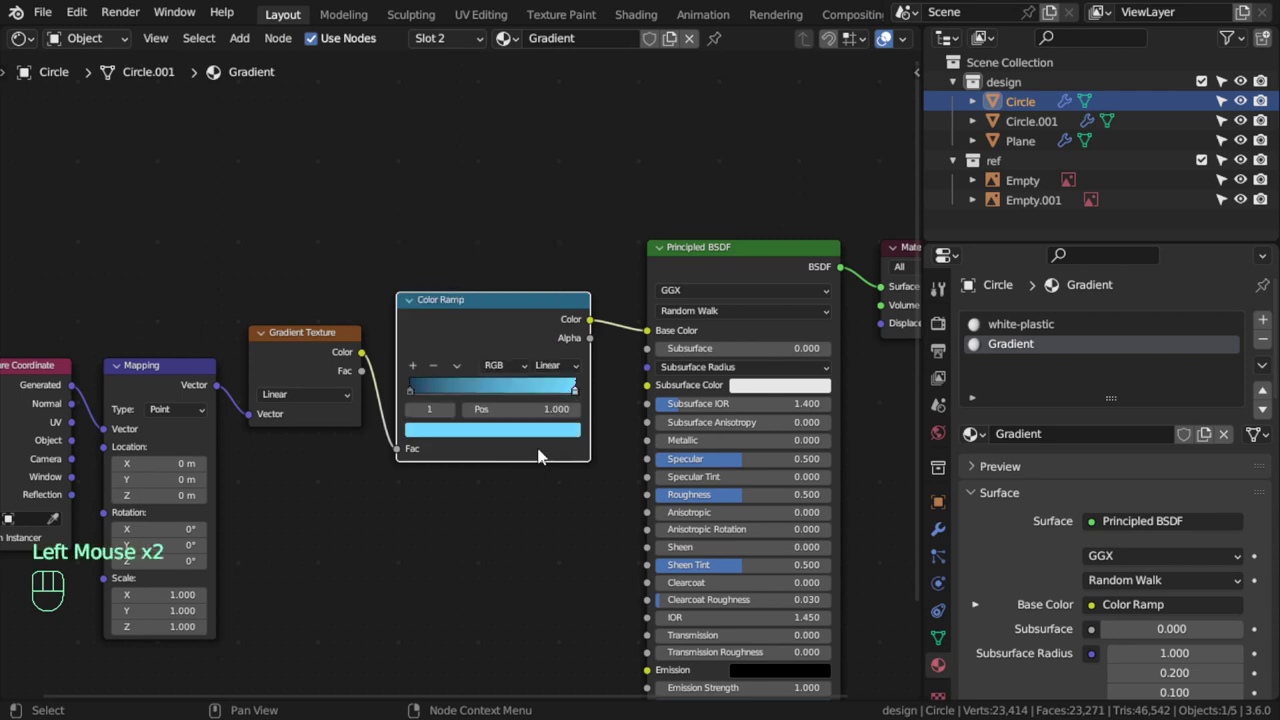
Change the Gradient Texture type to Quadratic Sphere
{"action": "left_click", "coordinate": [292, 395]}
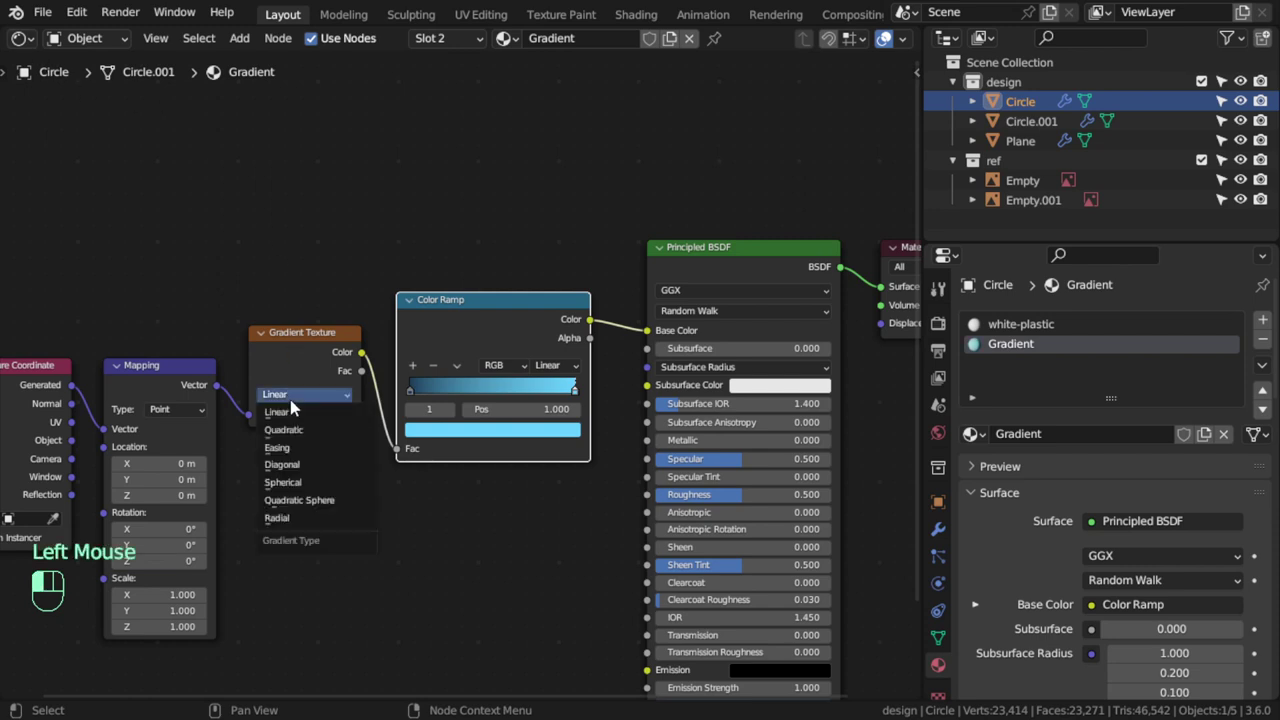
{"action": "left_click", "coordinate": [300, 500]}
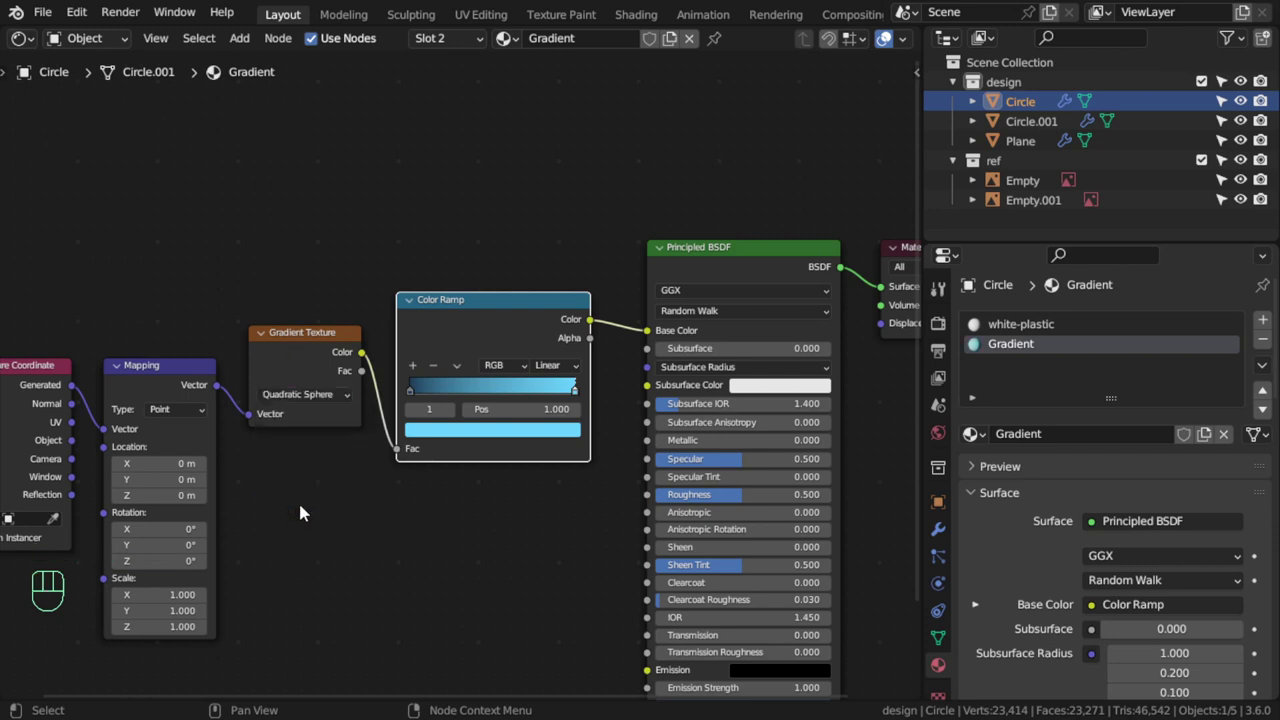
{"action": "left_click", "coordinate": [313, 395]}
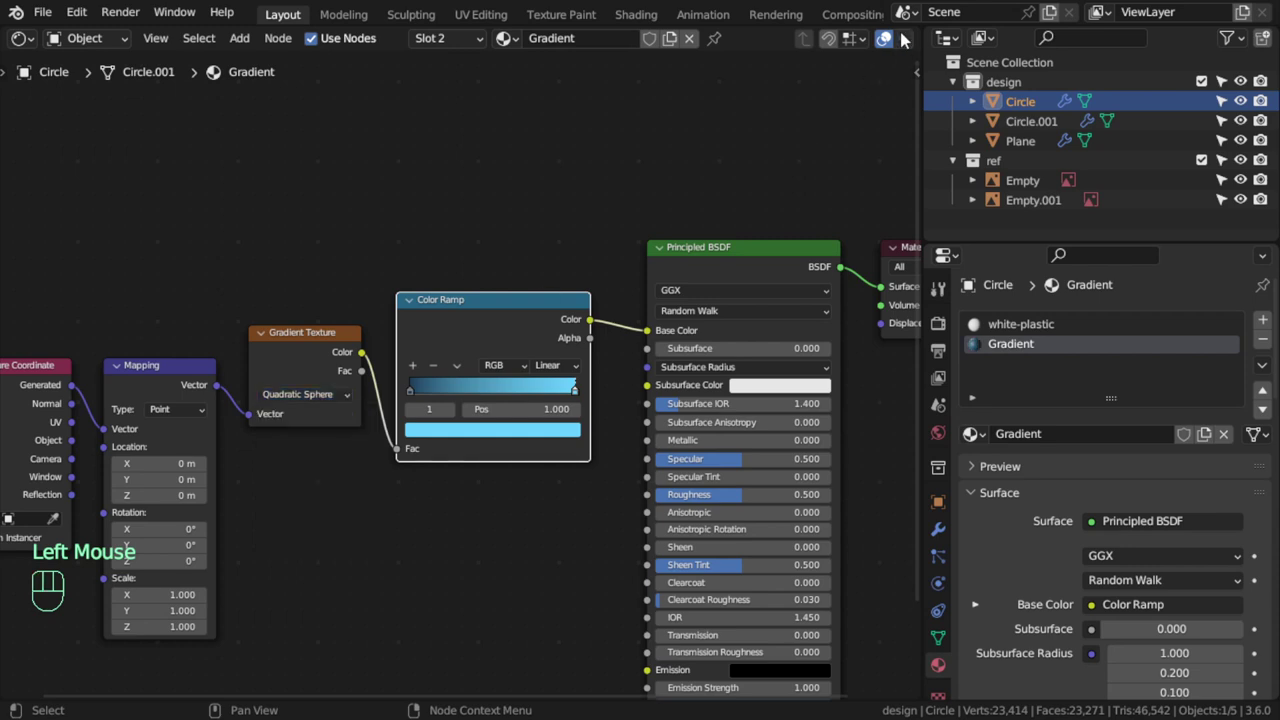
{"action": "left_click_drag", "start_coordinate": [921, 26], "coordinate": [564, 86]}
{"action": "left_click_drag", "start_coordinate": [480, 97], "coordinate": [903, 8]}
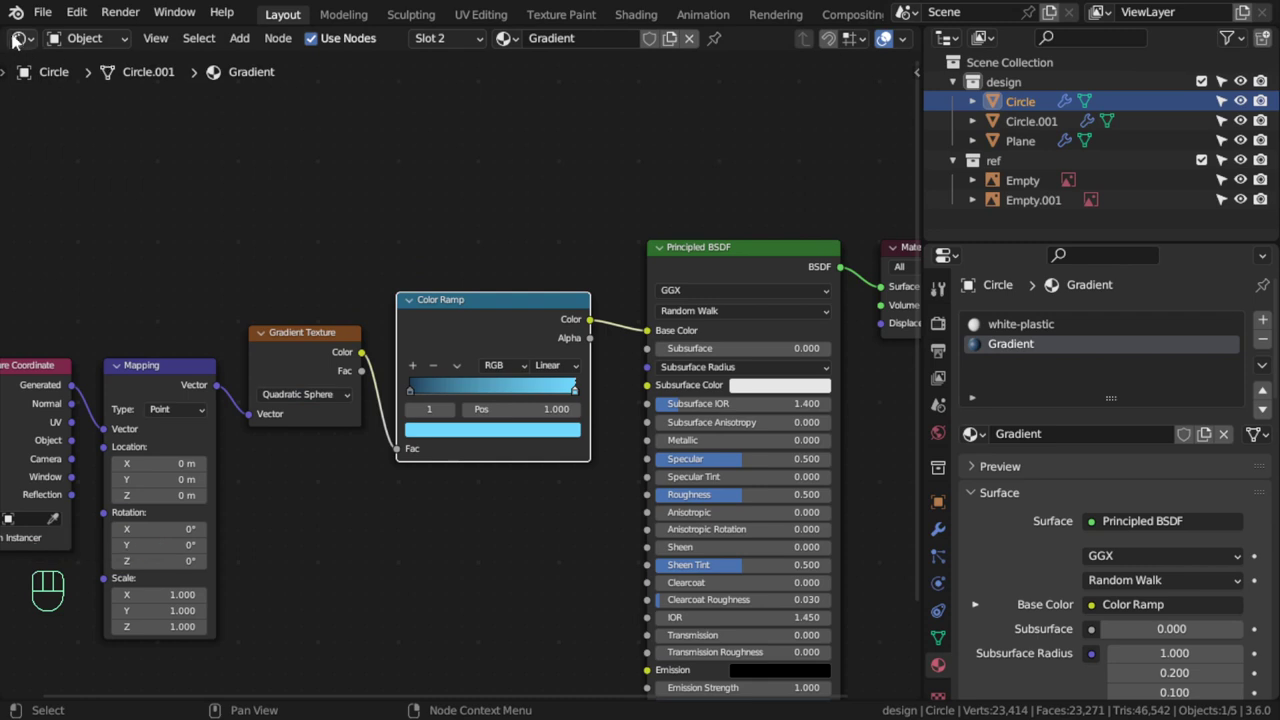
Split the node editor and turn the left half into a 3D Viewport centred on the compass
{"action": "left_click_drag", "start_coordinate": [5, 31], "coordinate": [563, 122]}
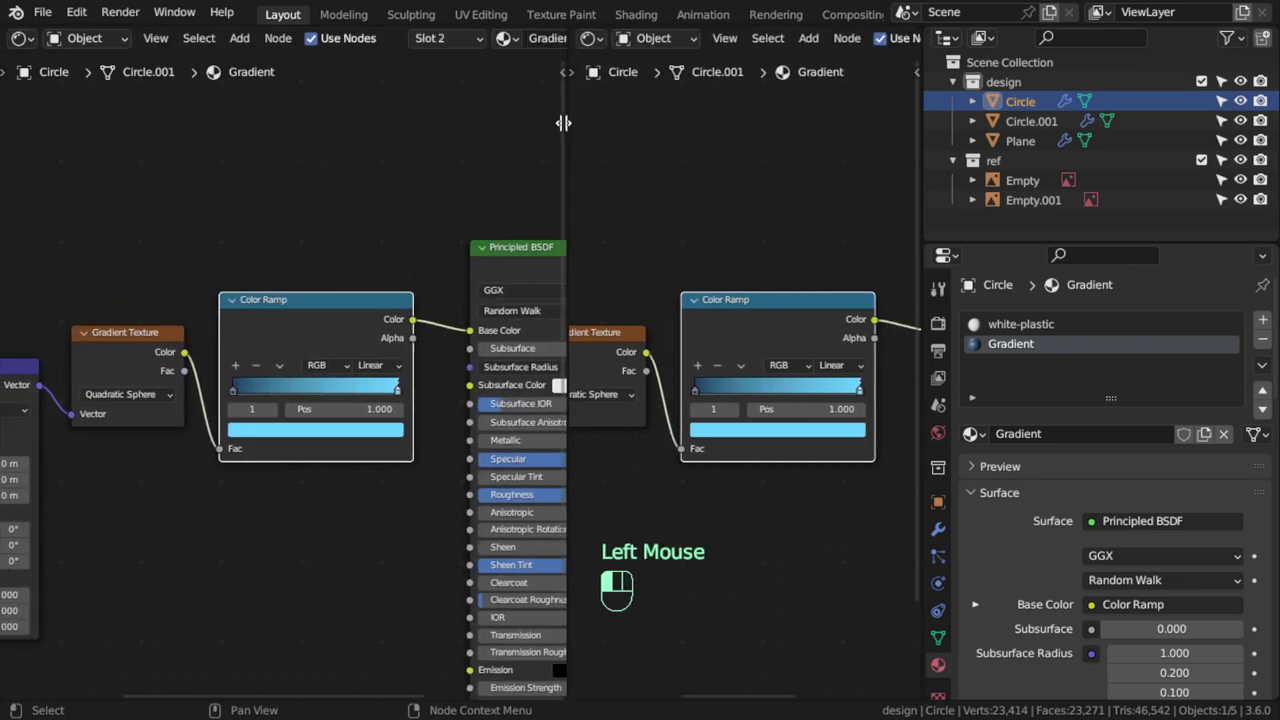
{"action": "left_click", "coordinate": [20, 38]}
{"action": "left_click", "coordinate": [50, 92]}
{"action": "middle_click_drag", "start_coordinate": [331, 304], "coordinate": [302, 334], "text": "shift"}
{"action": "scroll", "coordinate": [302, 334], "scroll_direction": "up", "scroll_amount": 1}
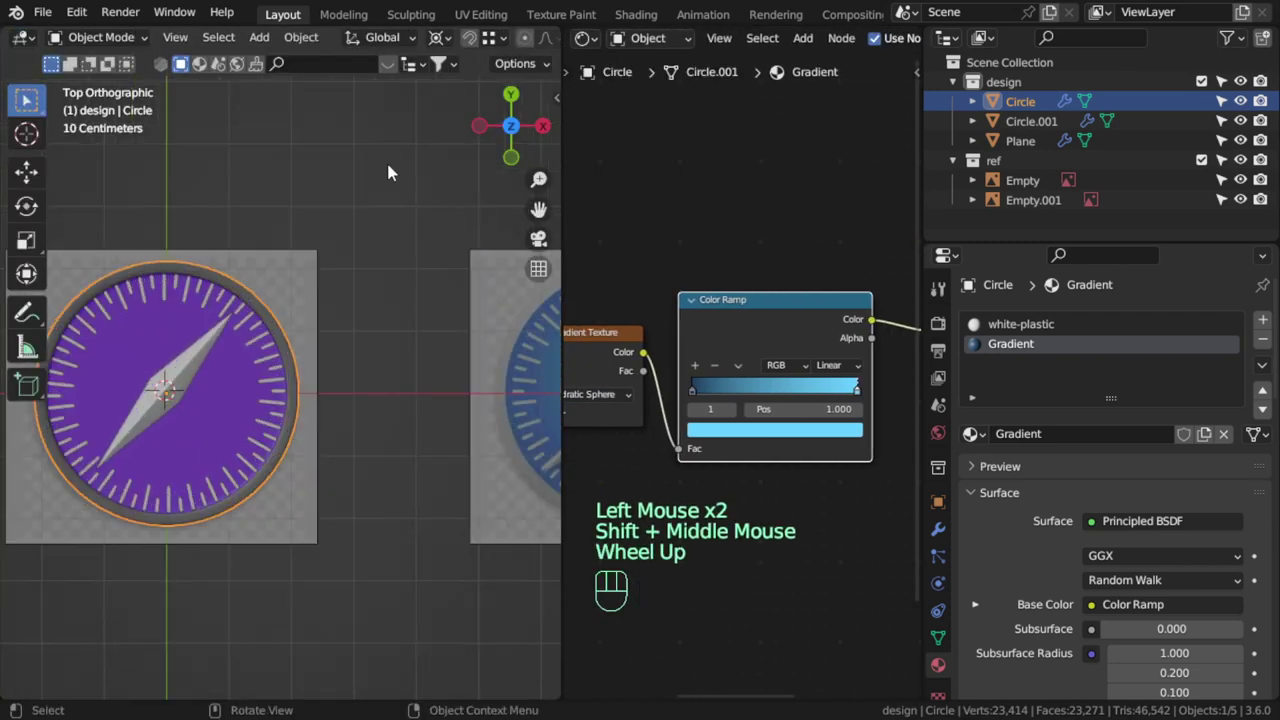
{"action": "scroll", "coordinate": [462, 32], "scroll_direction": "down", "scroll_amount": 4}
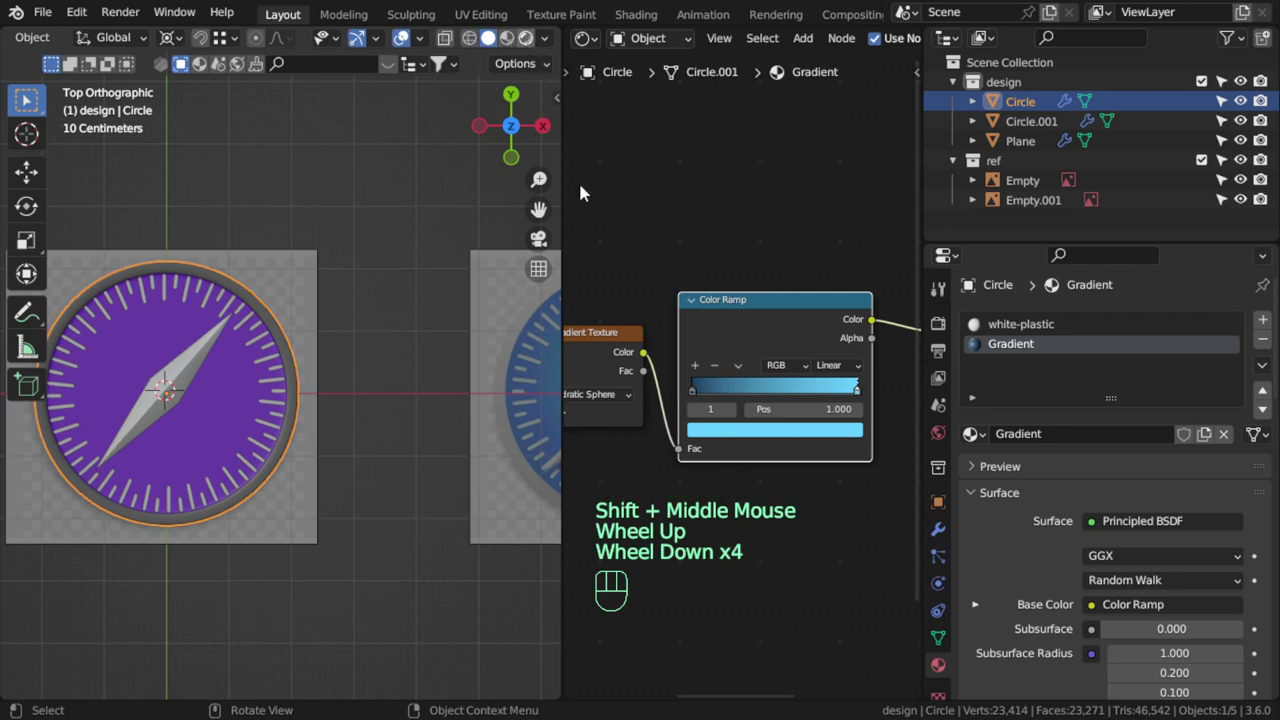
Show the compass in Rendered shading with scene world lighting toggled
{"action": "left_click", "coordinate": [526, 37]}
{"action": "left_click_drag", "start_coordinate": [561, 40], "coordinate": [546, 40]}
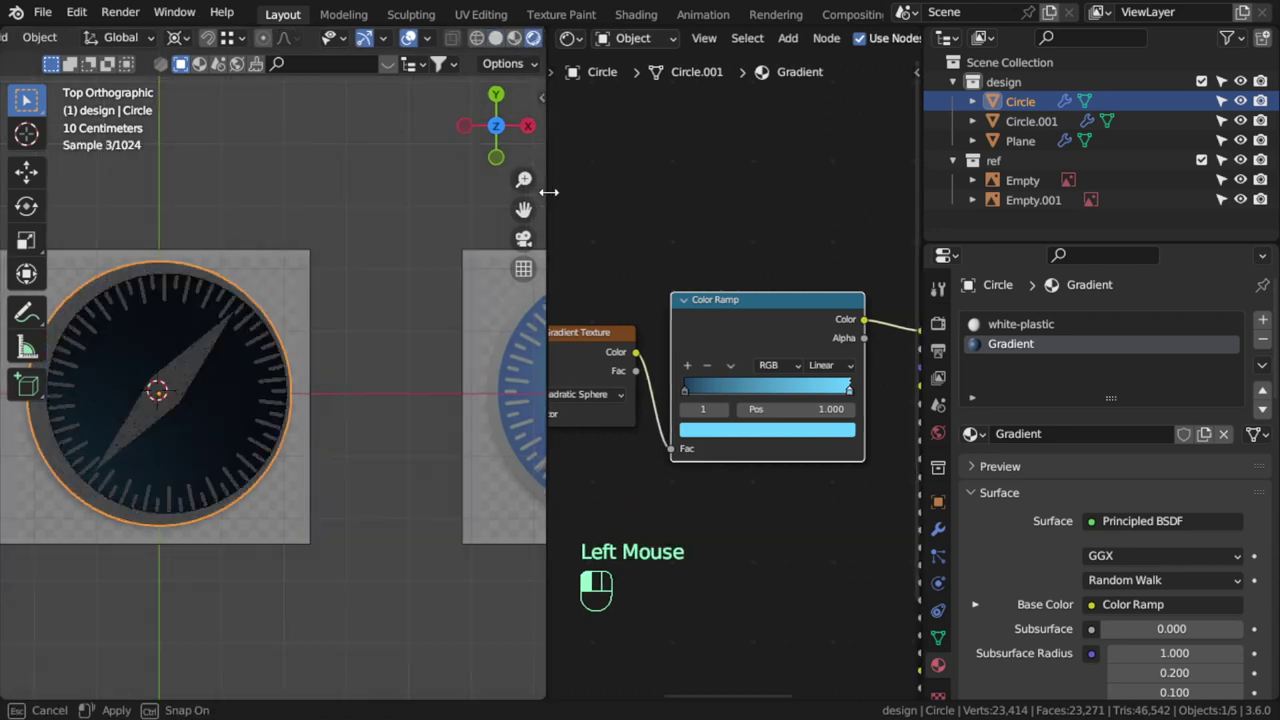
{"action": "scroll", "coordinate": [533, 40], "scroll_direction": "down", "scroll_amount": 1}
{"action": "left_click", "coordinate": [526, 40]}
{"action": "left_click", "coordinate": [426, 146]}
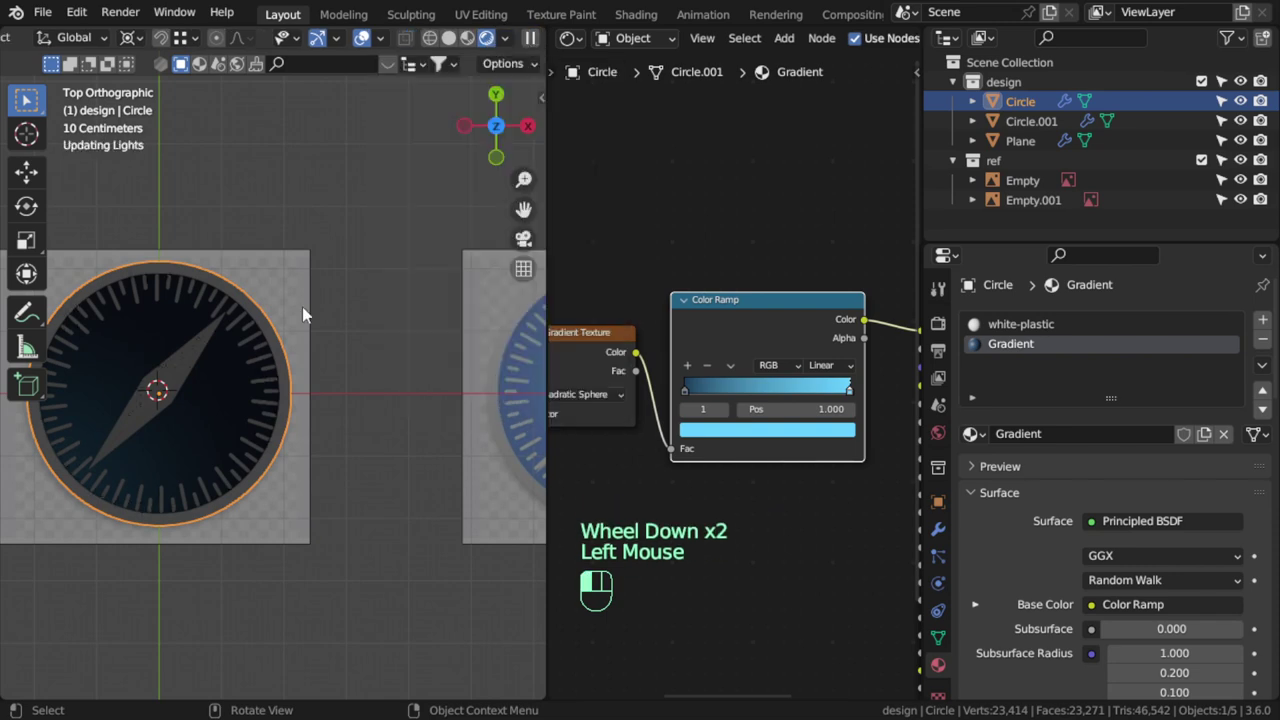
{"action": "middle_click_drag", "start_coordinate": [282, 330], "coordinate": [360, 310], "text": "shift"}
{"action": "scroll", "coordinate": [371, 319], "scroll_direction": "up", "scroll_amount": 2}
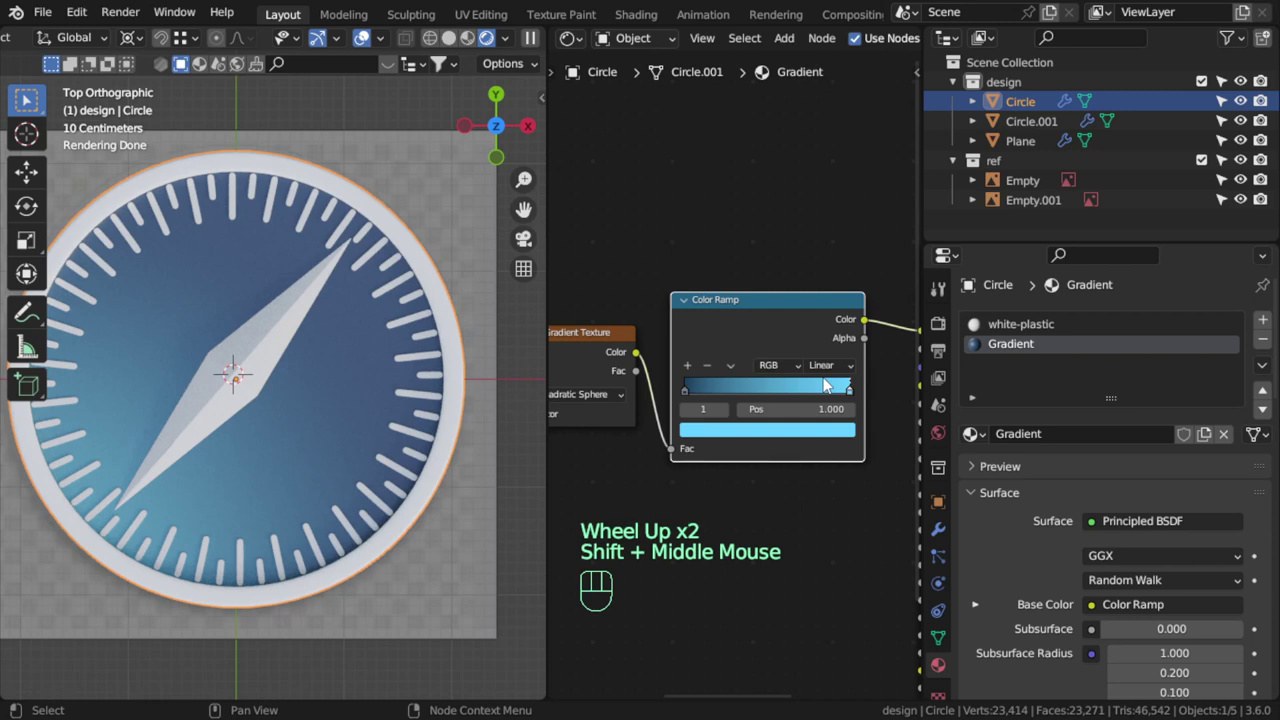
Set the Gradient Texture to Radial and move the dark ramp stop to 0.392
{"action": "left_click", "coordinate": [592, 394]}
{"action": "left_click", "coordinate": [566, 518]}
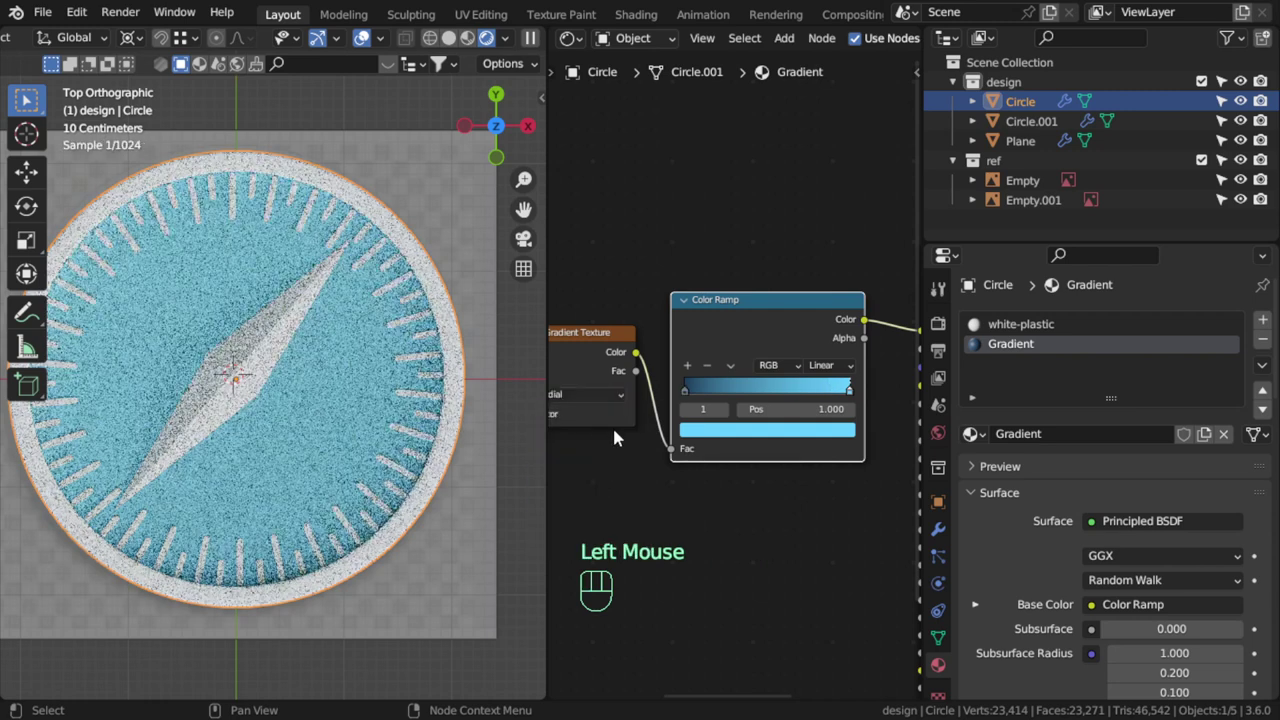
{"action": "left_click_drag", "start_coordinate": [683, 392], "coordinate": [751, 387]}
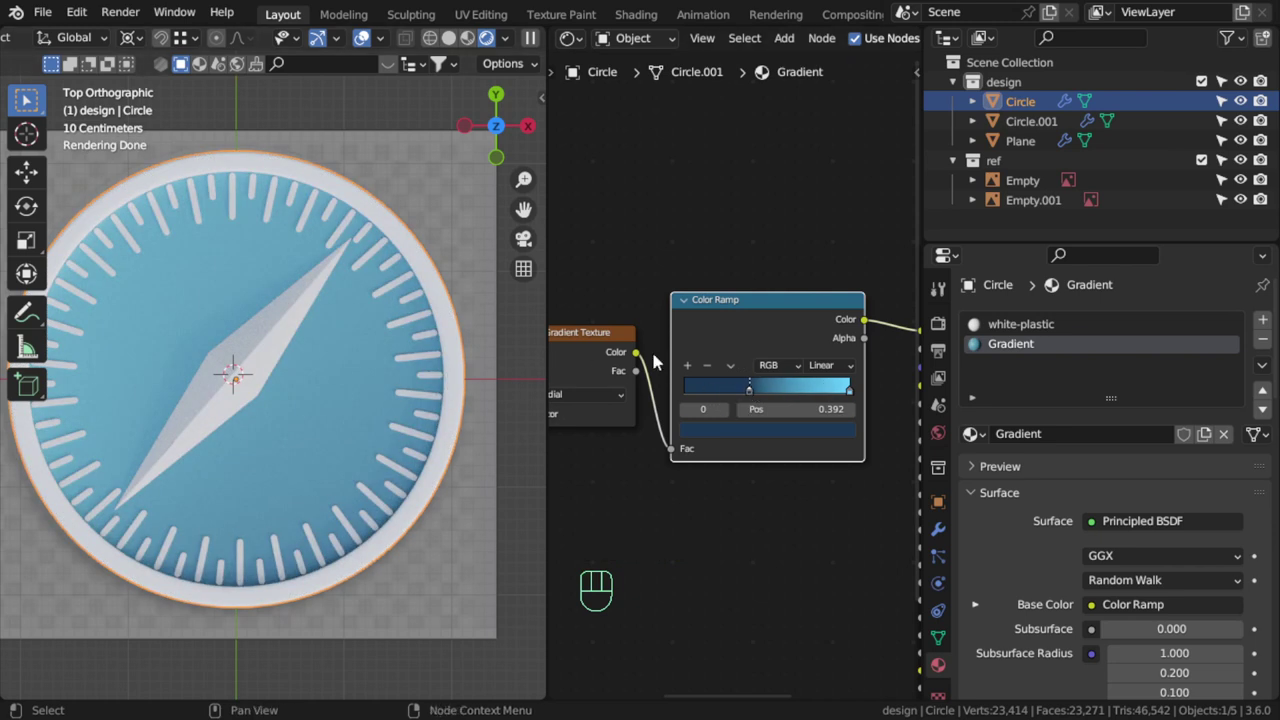
Preview the Color Ramp and Gradient Texture outputs directly on the face with Node Wrangler
{"action": "left_click", "coordinate": [783, 325], "text": "ctrl+shift"}
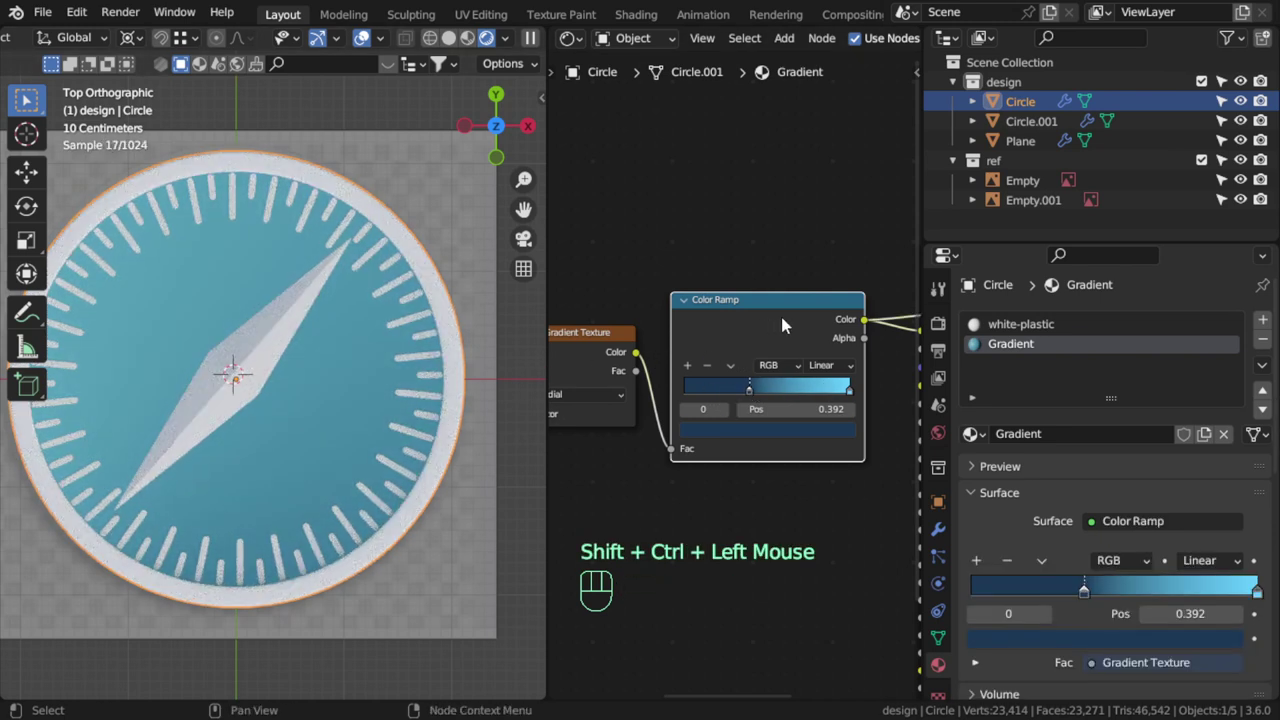
{"action": "left_click", "coordinate": [601, 348], "text": "ctrl+shift"}
{"action": "middle_click_drag", "start_coordinate": [627, 378], "coordinate": [700, 444], "text": "shift"}
{"action": "middle_click_drag", "start_coordinate": [663, 510], "coordinate": [837, 426], "text": "shift"}
{"action": "scroll", "coordinate": [774, 406], "scroll_direction": "down", "scroll_amount": 1}
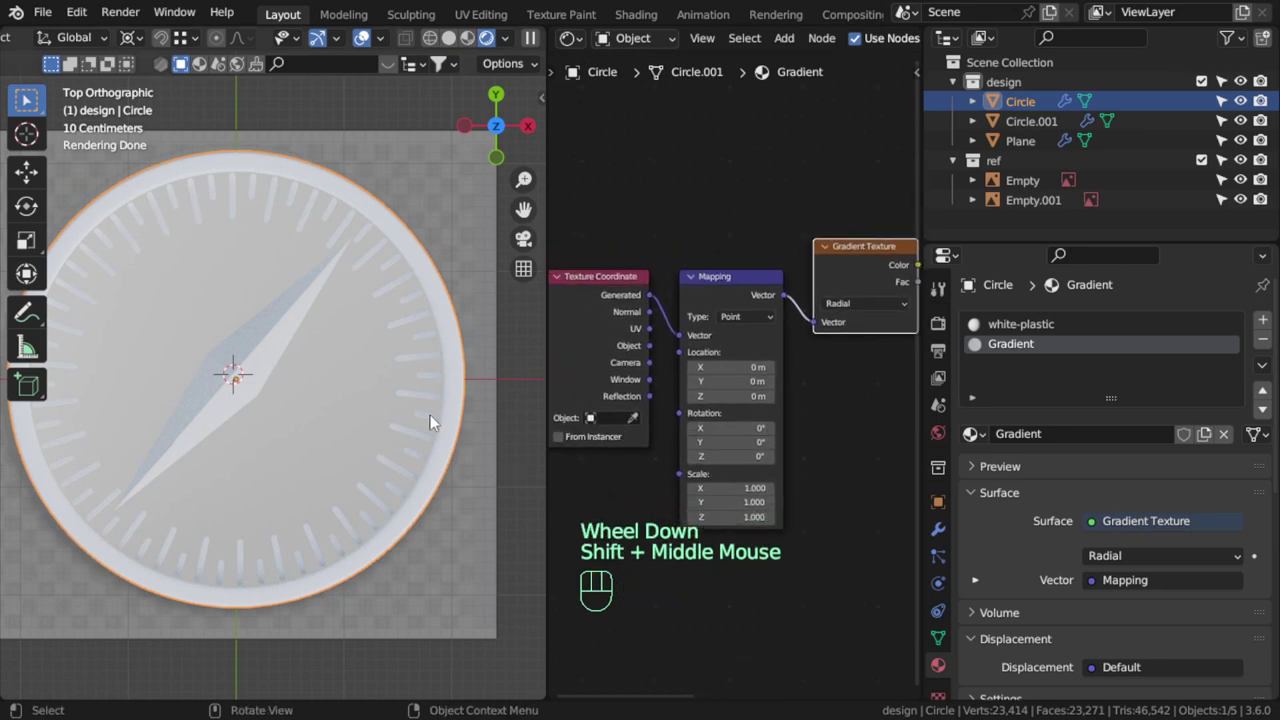
{"action": "scroll", "coordinate": [846, 394], "scroll_direction": "down", "scroll_amount": 1}
{"action": "middle_click_drag", "start_coordinate": [846, 394], "coordinate": [743, 393], "text": "shift"}
{"action": "left_click", "coordinate": [800, 288], "text": "ctrl+shift"}
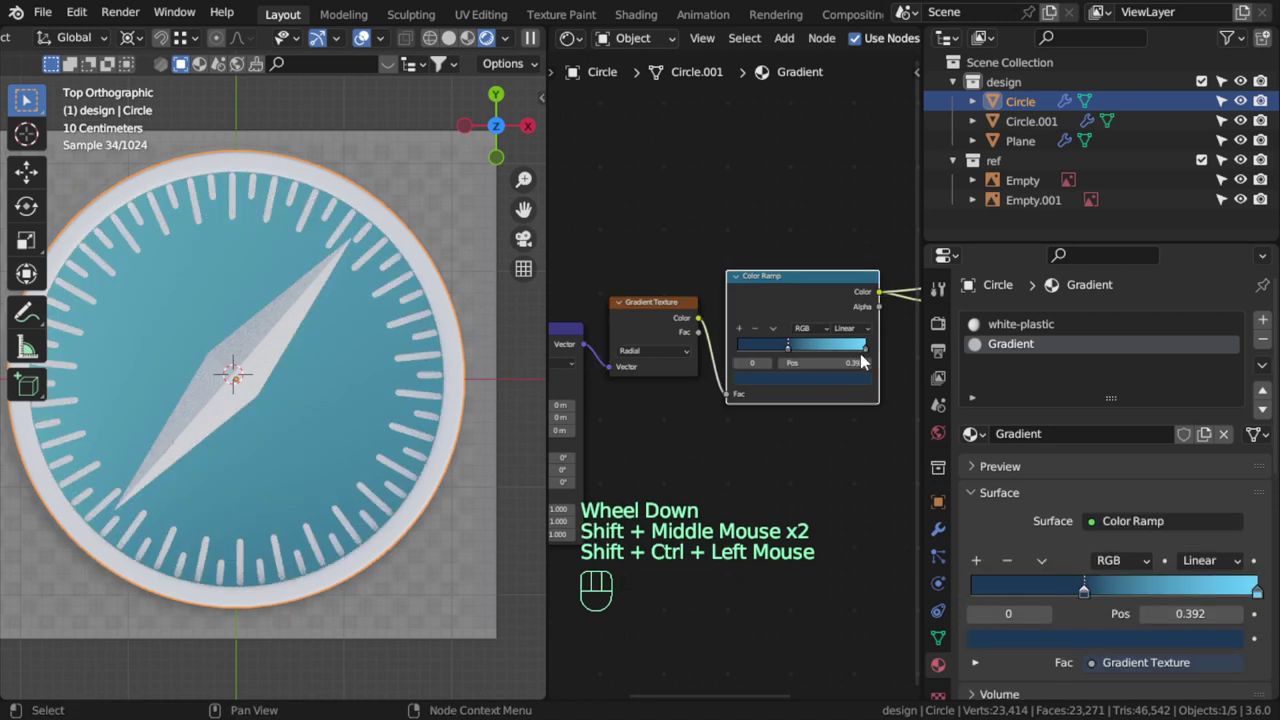
Try Spherical and Quadratic gradient types, then set the face gradient back to Radial
{"action": "left_click", "coordinate": [670, 352]}
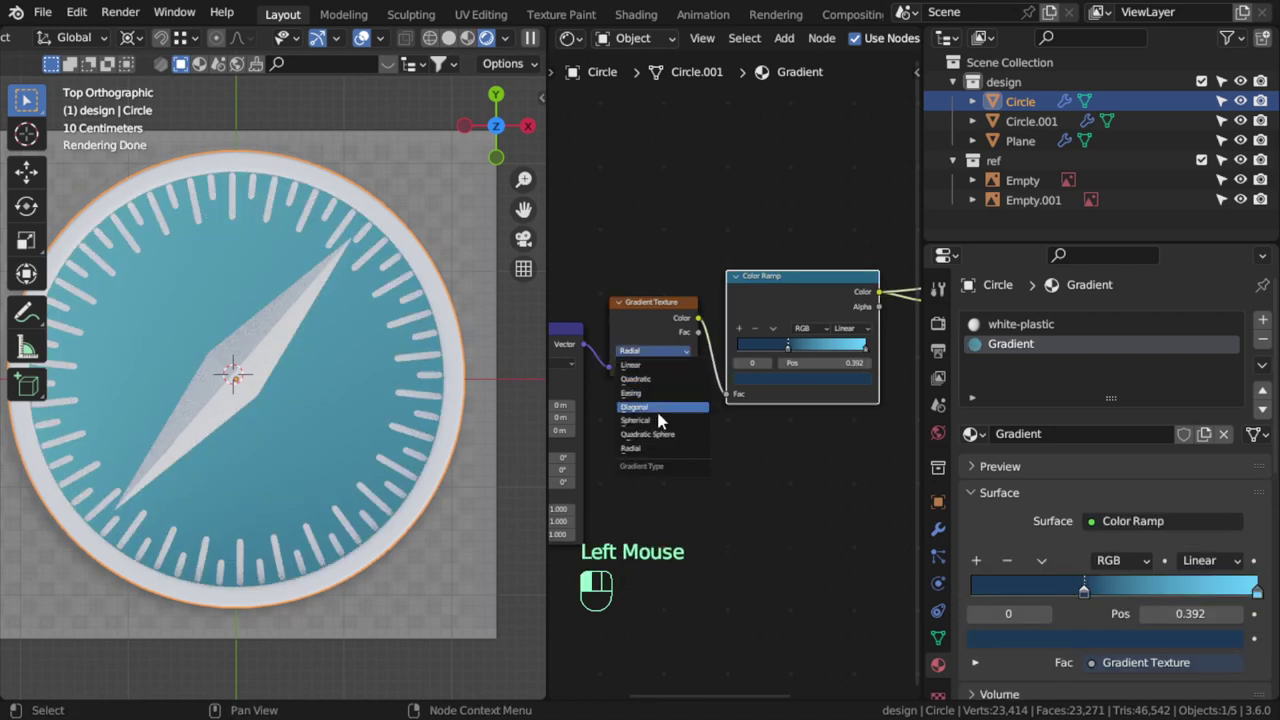
{"action": "left_click", "coordinate": [658, 420]}
{"action": "left_click", "coordinate": [636, 354]}
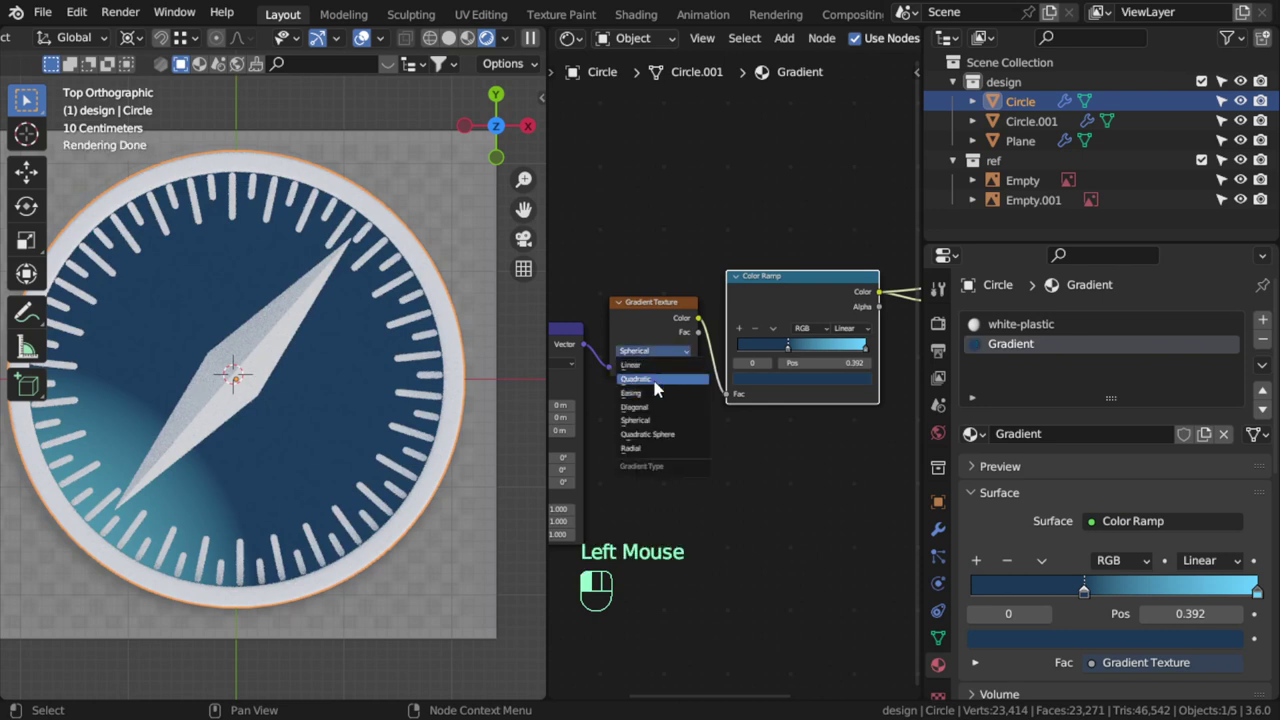
{"action": "left_click", "coordinate": [650, 379]}
{"action": "left_click", "coordinate": [652, 352]}
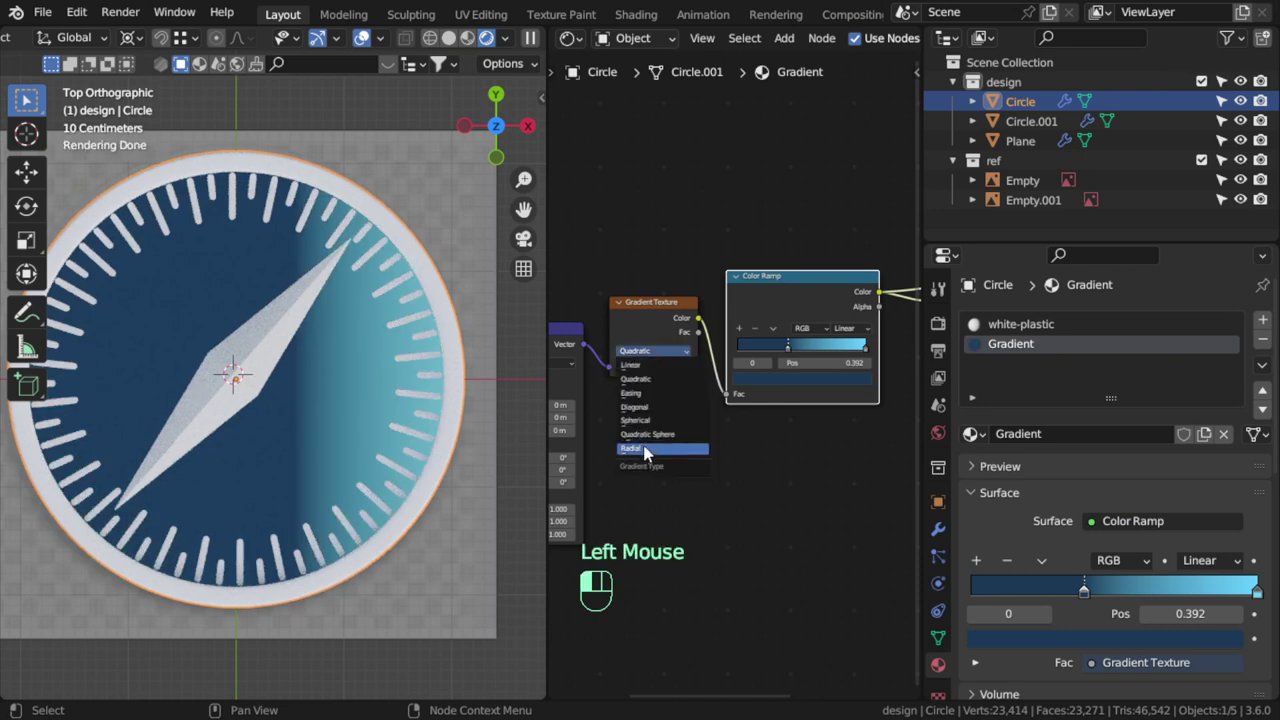
{"action": "left_click", "coordinate": [650, 420]}
{"action": "left_click", "coordinate": [646, 355]}
{"action": "left_click", "coordinate": [651, 449]}
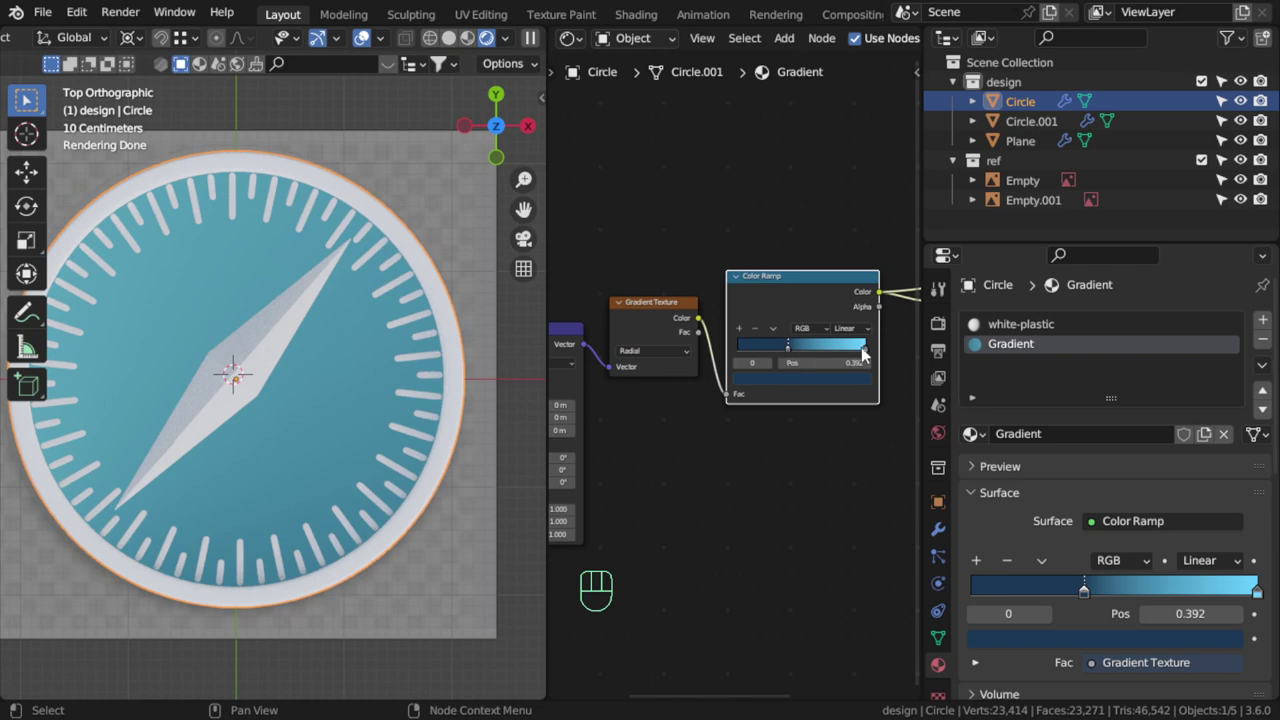
Move the light ramp stop inward to about 0.776 and push the dark stop to 0.496
{"action": "left_click_drag", "start_coordinate": [863, 350], "coordinate": [750, 349]}
{"action": "scroll", "coordinate": [746, 446], "scroll_direction": "down", "scroll_amount": 1}
{"action": "middle_click_drag", "start_coordinate": [746, 446], "coordinate": [766, 438], "text": "shift"}
{"action": "left_click_drag", "start_coordinate": [844, 355], "coordinate": [888, 349]}
{"action": "left_click_drag", "start_coordinate": [780, 355], "coordinate": [822, 360]}
{"action": "scroll", "coordinate": [617, 435], "scroll_direction": "up", "scroll_amount": 3}
Test Easing and Linear gradient types on the compass face
{"action": "middle_click_drag", "start_coordinate": [617, 435], "coordinate": [715, 477], "text": "shift"}
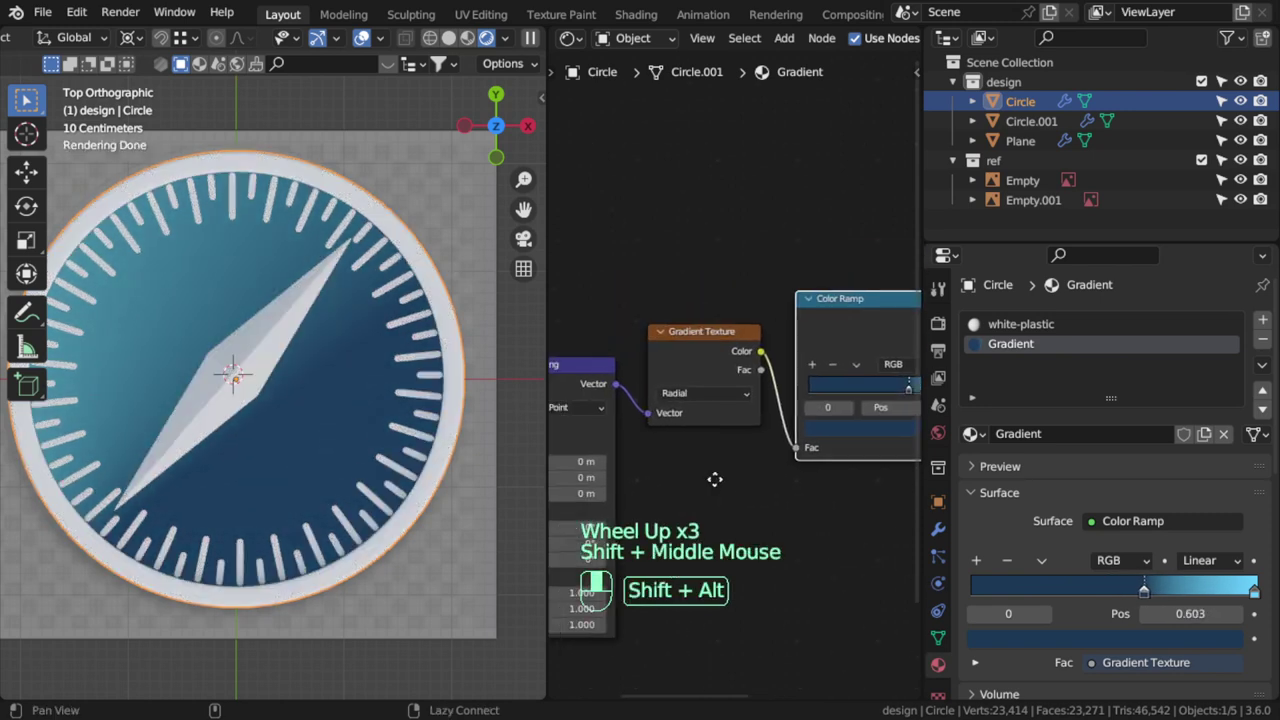
{"action": "scroll", "coordinate": [699, 408], "scroll_direction": "up", "scroll_amount": 2}
{"action": "left_click", "coordinate": [699, 408]}
{"action": "left_click", "coordinate": [680, 472]}
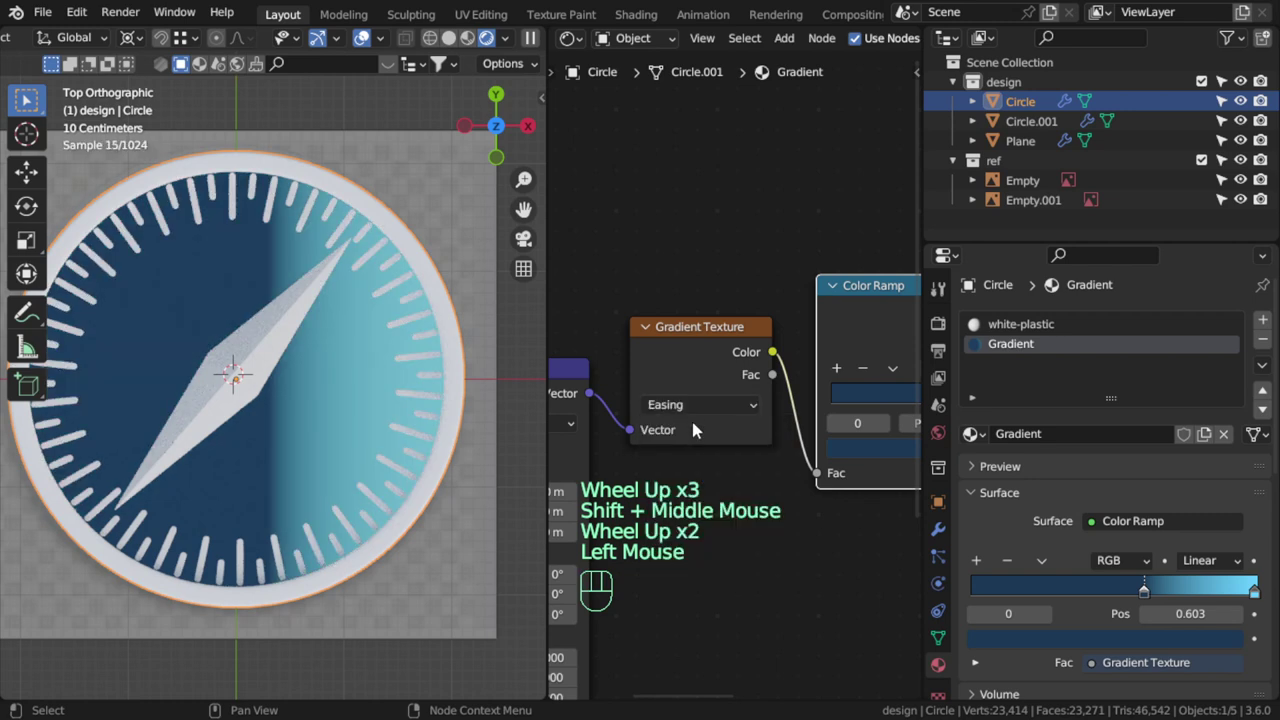
{"action": "left_click", "coordinate": [694, 405]}
{"action": "left_click", "coordinate": [689, 428]}
{"action": "left_click", "coordinate": [700, 404]}
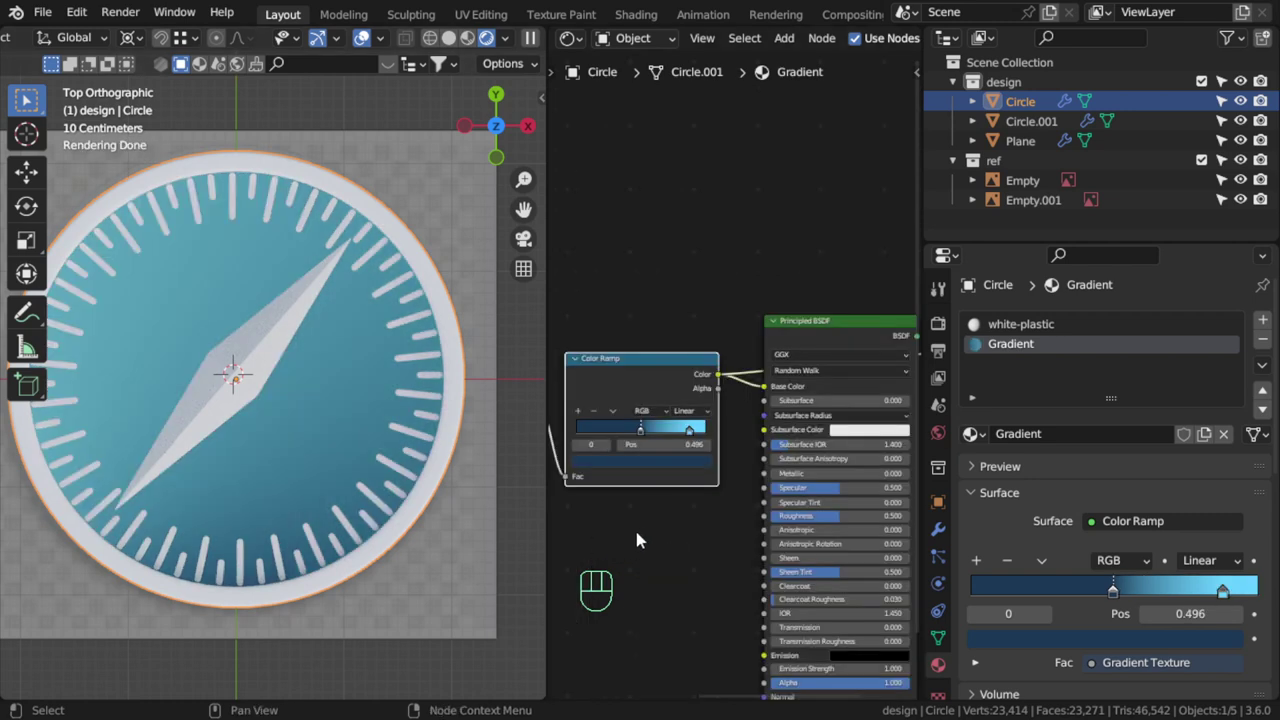
Return the light ramp stop to 1.000 and deselect the face to view both compasses
{"action": "middle_click_drag", "start_coordinate": [637, 540], "coordinate": [660, 462], "text": "shift"}
{"action": "middle_click_drag", "start_coordinate": [748, 503], "coordinate": [764, 503], "text": "shift"}
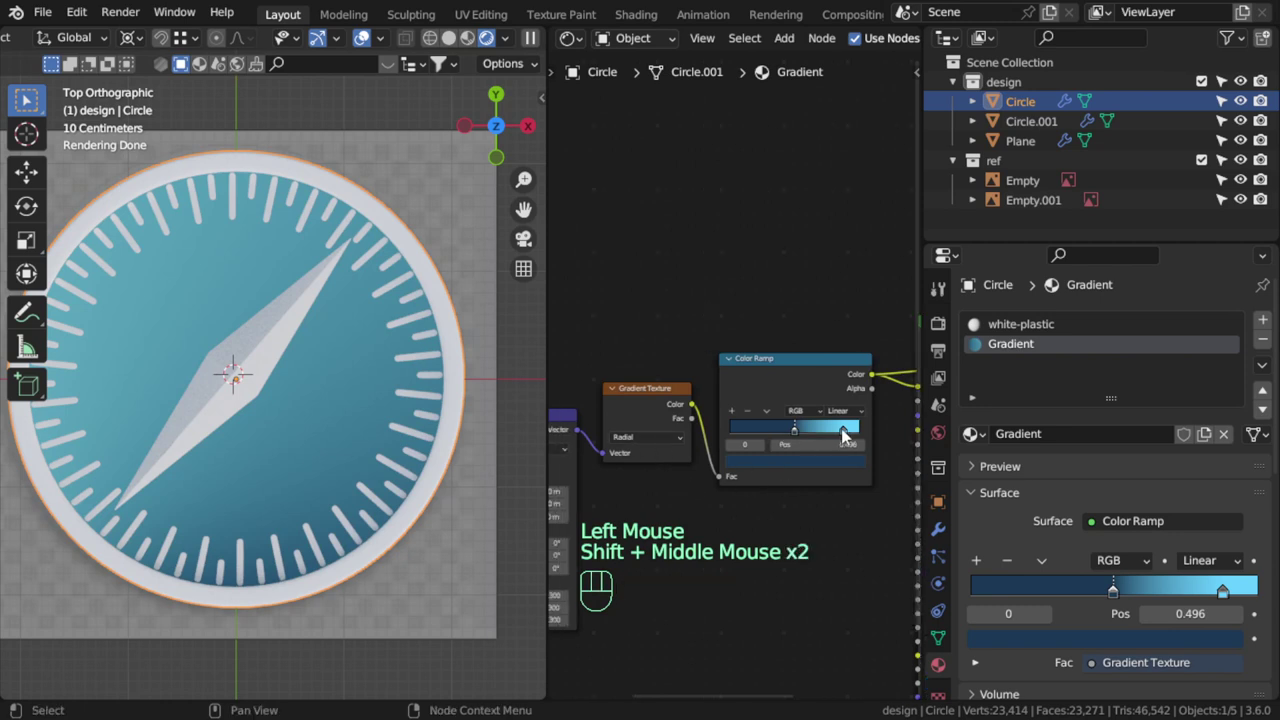
{"action": "left_click_drag", "start_coordinate": [843, 430], "coordinate": [866, 432]}
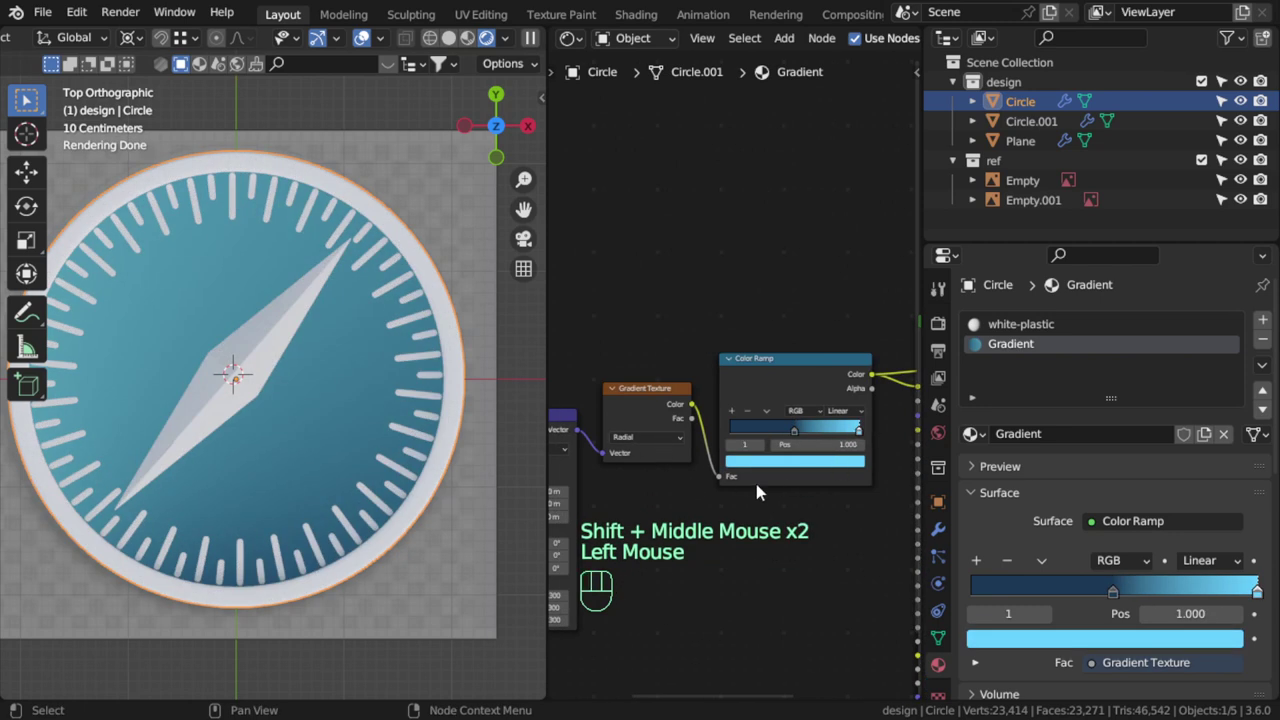
{"action": "scroll", "coordinate": [740, 538], "scroll_direction": "down", "scroll_amount": 4}
{"action": "scroll", "coordinate": [352, 459], "scroll_direction": "down", "scroll_amount": 3}
{"action": "scroll", "coordinate": [368, 414], "scroll_direction": "up", "scroll_amount": 2}
{"action": "left_click", "coordinate": [409, 448]}
{"action": "middle_click_drag", "start_coordinate": [409, 448], "coordinate": [268, 470], "text": "shift"}
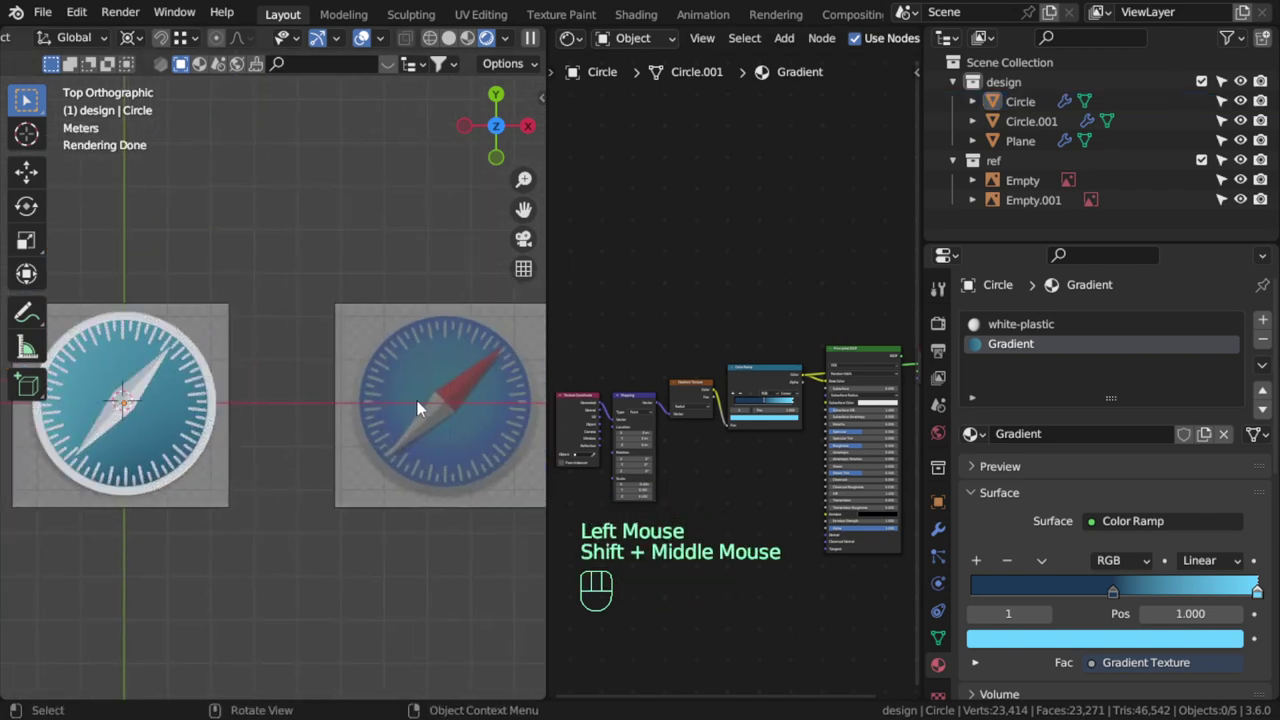
Zoom onto the coordinate and mapping nodes, then select the compass needle Plane in the viewport
{"action": "scroll", "coordinate": [443, 400], "scroll_direction": "up", "scroll_amount": 2}
{"action": "scroll", "coordinate": [443, 400], "scroll_direction": "down", "scroll_amount": 1}
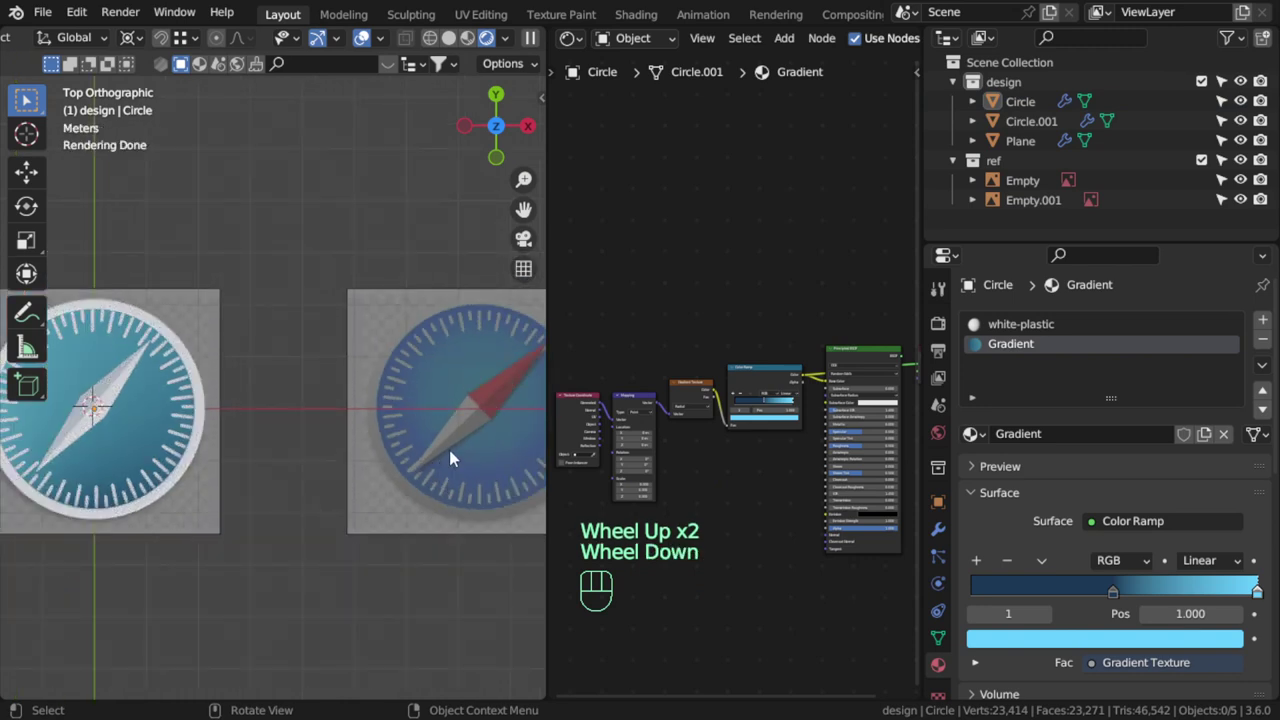
{"action": "left_click", "coordinate": [730, 462]}
{"action": "scroll", "coordinate": [730, 462], "scroll_direction": "up", "scroll_amount": 4}
{"action": "mouse_move", "coordinate": [730, 462]}
{"action": "middle_mouse_down", "text": "shift"}
{"action": "mouse_move", "coordinate": [526, 540]}
{"action": "mouse_move", "coordinate": [726, 453]}
{"action": "middle_mouse_up", "text": "shift"}
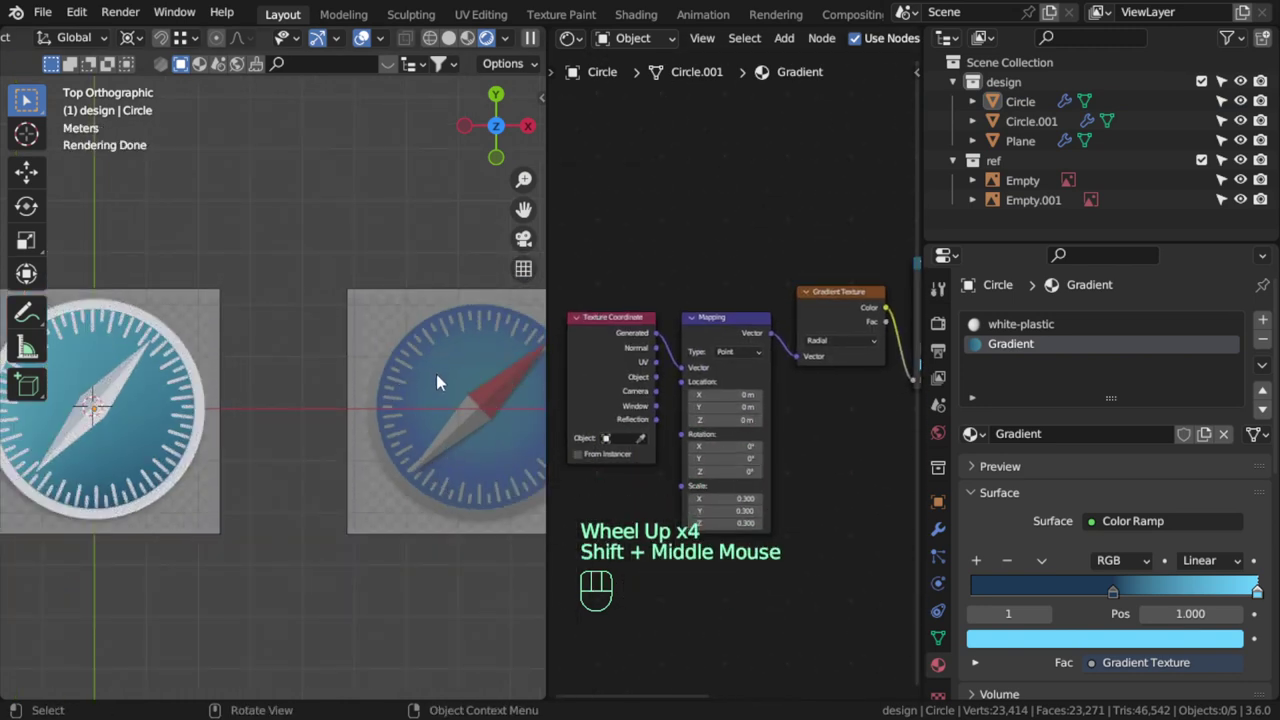
{"action": "scroll", "coordinate": [437, 381], "scroll_direction": "down", "scroll_amount": 1}
{"action": "left_click", "coordinate": [841, 487]}
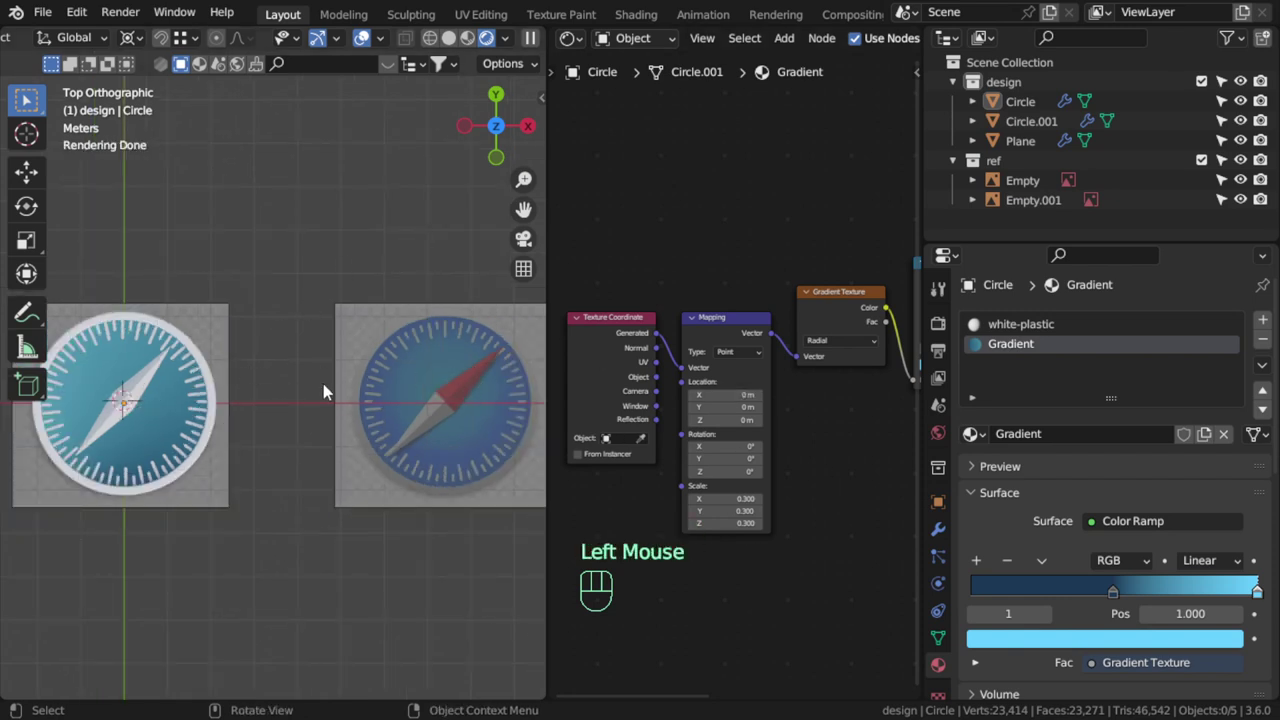
{"action": "scroll", "coordinate": [272, 402], "scroll_direction": "up", "scroll_amount": 1}
{"action": "left_click", "coordinate": [114, 395]}
{"action": "middle_click_drag", "start_coordinate": [114, 395], "coordinate": [303, 431], "text": "shift"}
Give the compass tick marks the existing white-plastic material
{"action": "left_click", "coordinate": [266, 413]}
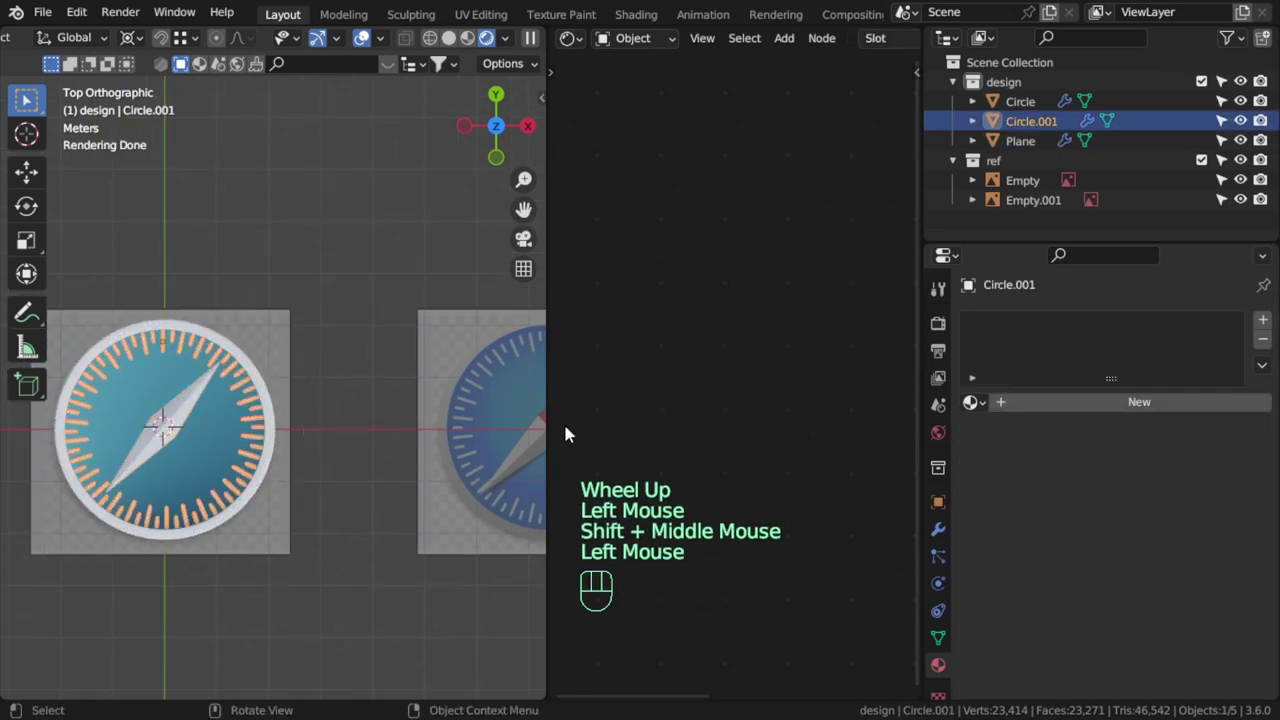
{"action": "left_click", "coordinate": [972, 402]}
{"action": "left_click", "coordinate": [1027, 450]}
Create a new material named 'arrow' on the needle Plane
{"action": "left_click", "coordinate": [193, 400]}
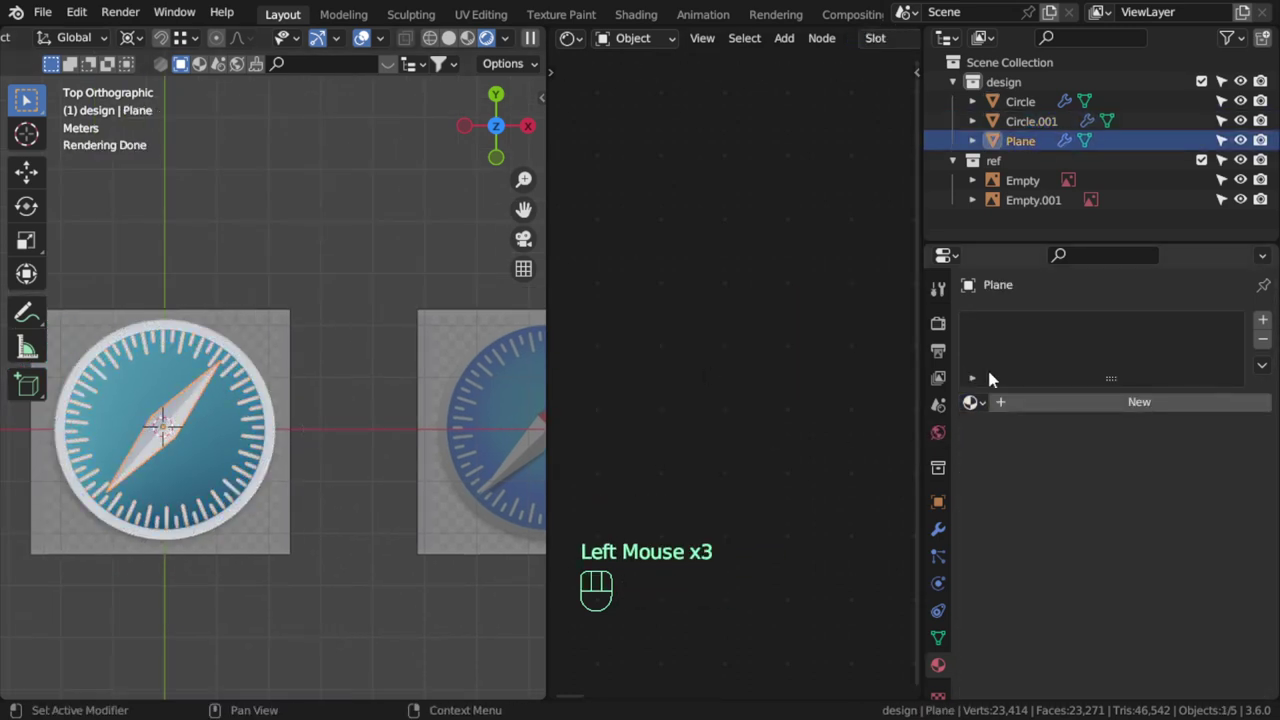
{"action": "left_click", "coordinate": [1007, 403]}
{"action": "left_click", "coordinate": [1007, 403]}
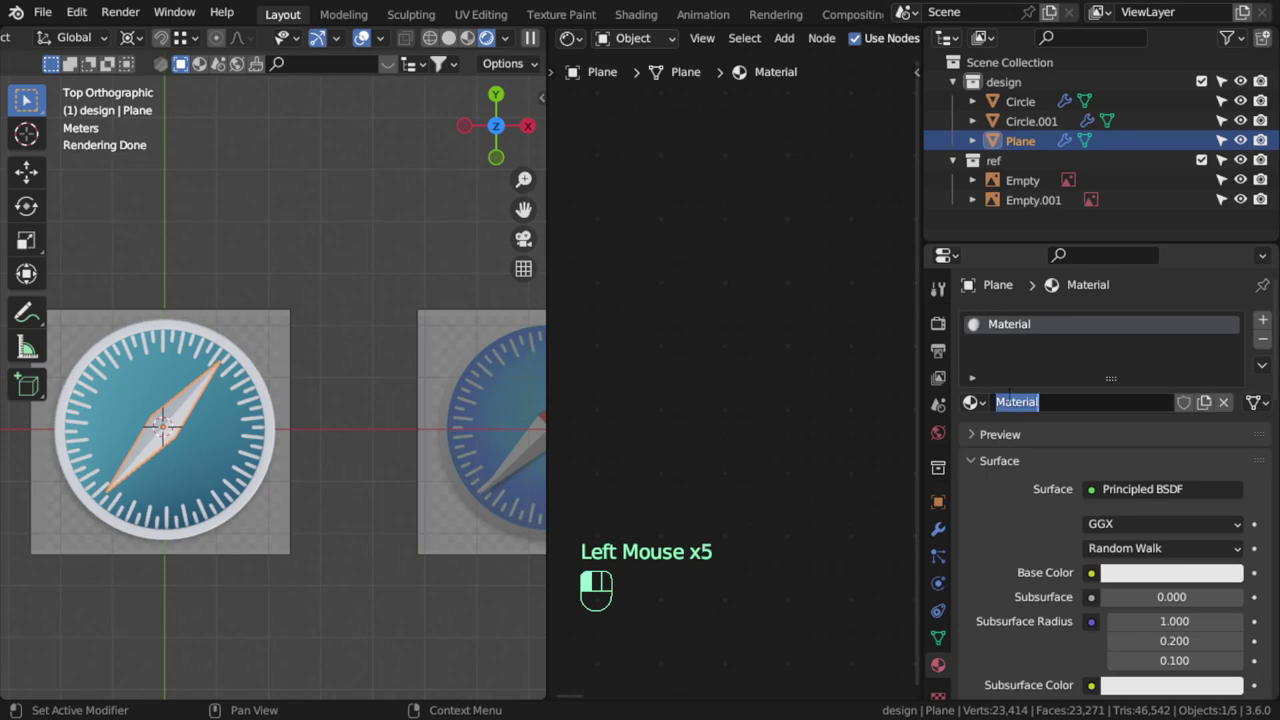
{"action": "type", "text": "شقققحص"}
{"action": "key", "text": "Return"}
{"action": "left_click", "coordinate": [1040, 402]}
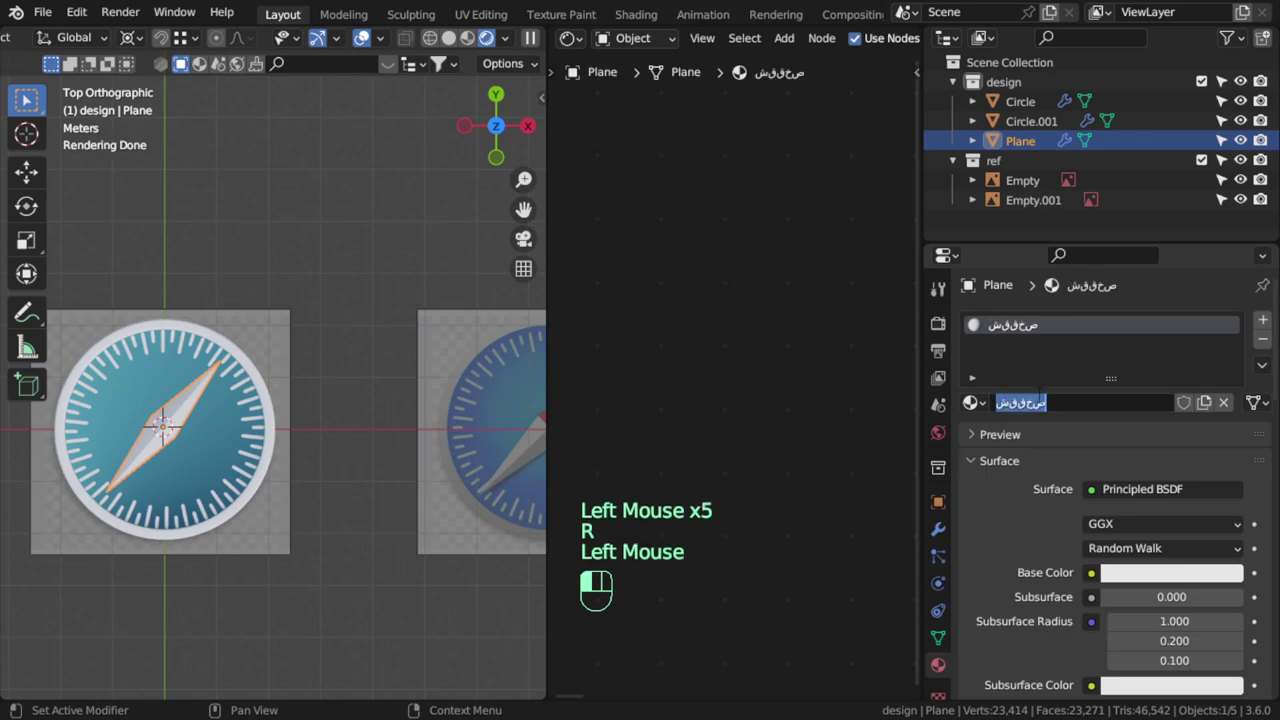
{"action": "type", "text": "arrow"}
{"action": "key", "text": "Return"}
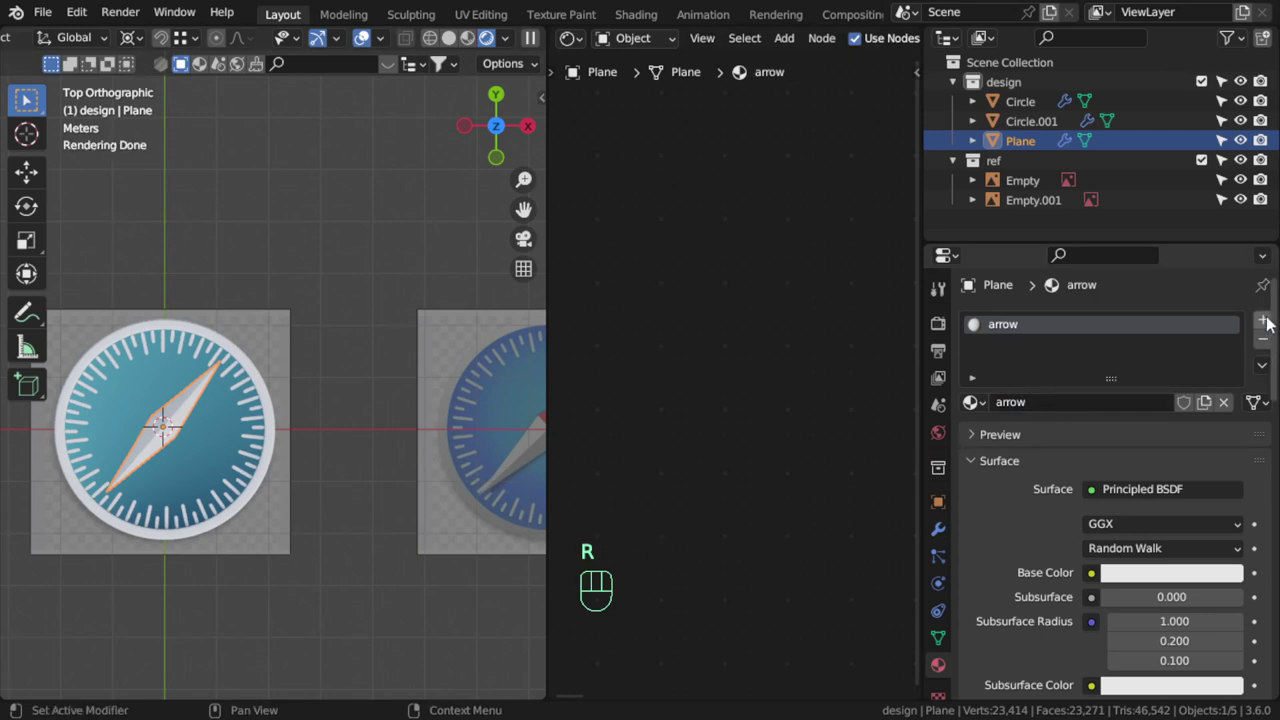
Add a second material slot named 'red' with base colour R1 G0 B0
{"action": "left_click", "coordinate": [1263, 322]}
{"action": "left_click", "coordinate": [1040, 433]}
{"action": "left_click", "coordinate": [1038, 433]}
{"action": "left_click", "coordinate": [972, 434]}
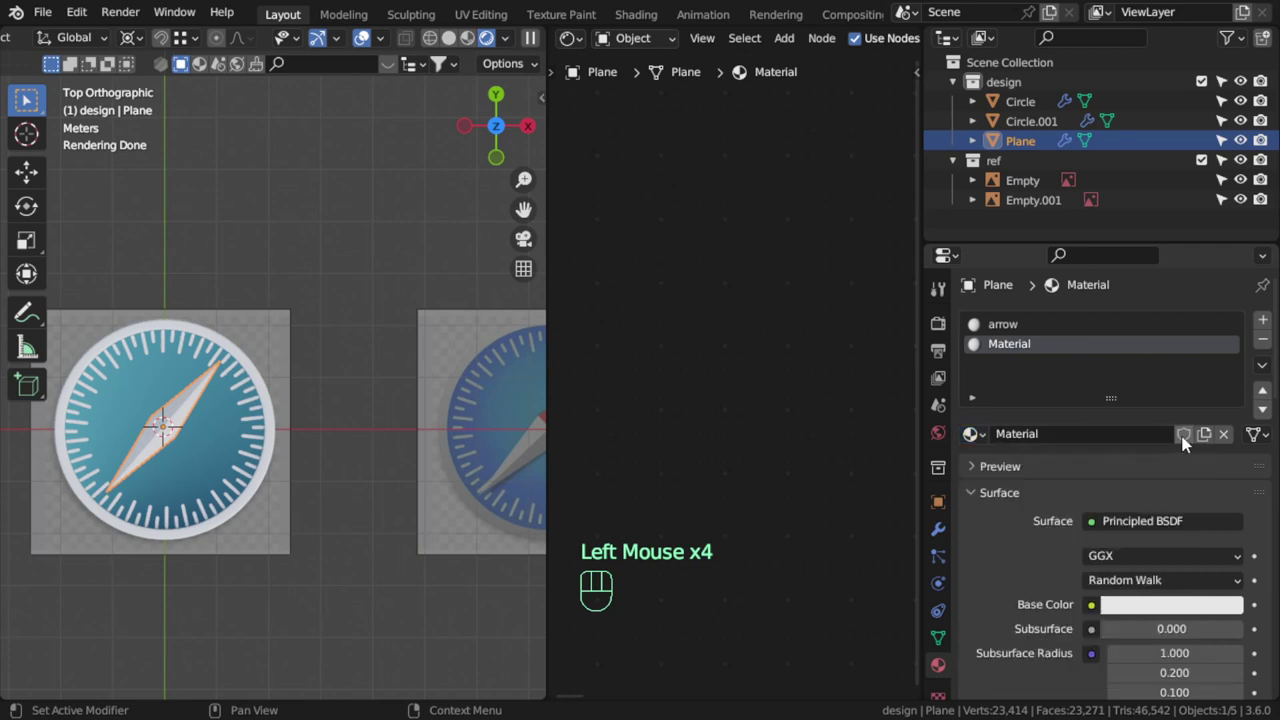
{"action": "left_click", "coordinate": [1135, 432]}
{"action": "type", "text": "red"}
{"action": "key", "text": "Return"}
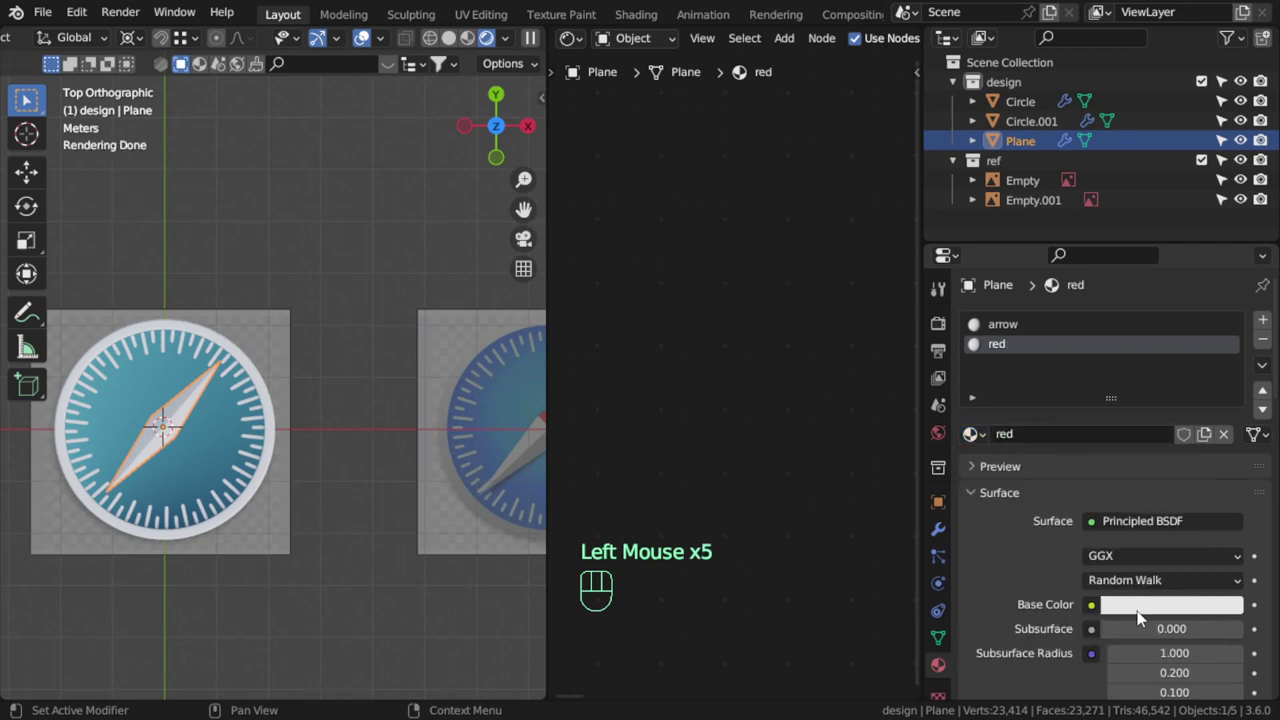
{"action": "left_click", "coordinate": [1142, 605]}
{"action": "left_click_drag", "start_coordinate": [1133, 517], "coordinate": [1100, 537]}
{"action": "left_click_drag", "start_coordinate": [1194, 556], "coordinate": [1100, 556]}
In Edit Mode with see-through shading, circle-select the vertices of the arrow tip
{"action": "key", "text": "Tab"}
{"action": "scroll", "coordinate": [255, 412], "scroll_direction": "up", "scroll_amount": 2}
{"action": "middle_click_drag", "start_coordinate": [255, 412], "coordinate": [330, 440], "text": "shift"}
{"action": "key", "text": "z"}
{"action": "middle_click_drag", "start_coordinate": [454, 380], "coordinate": [394, 375], "text": "shift"}
{"action": "key", "text": "a"}
{"action": "key", "text": "alt+a"}
{"action": "key", "text": "c"}
{"action": "mouse_move", "coordinate": [400, 365]}
{"action": "left_mouse_down"}
{"action": "mouse_move", "coordinate": [376, 414]}
{"action": "mouse_move", "coordinate": [355, 392]}
{"action": "left_mouse_up"}
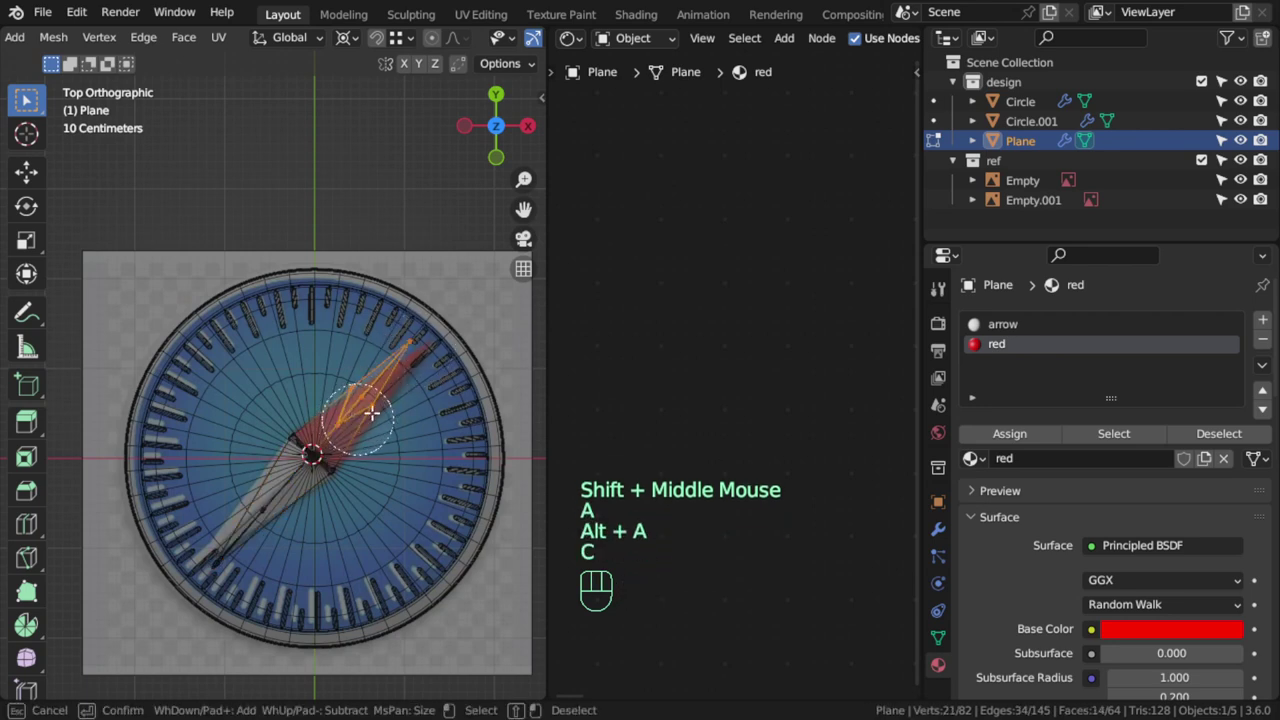
{"action": "right_click", "coordinate": [405, 348]}
Grow the tip selection twice, then invert it to everything except the tip
{"action": "key", "text": "ctrl+KP_Add"}
{"action": "key", "text": "z"}
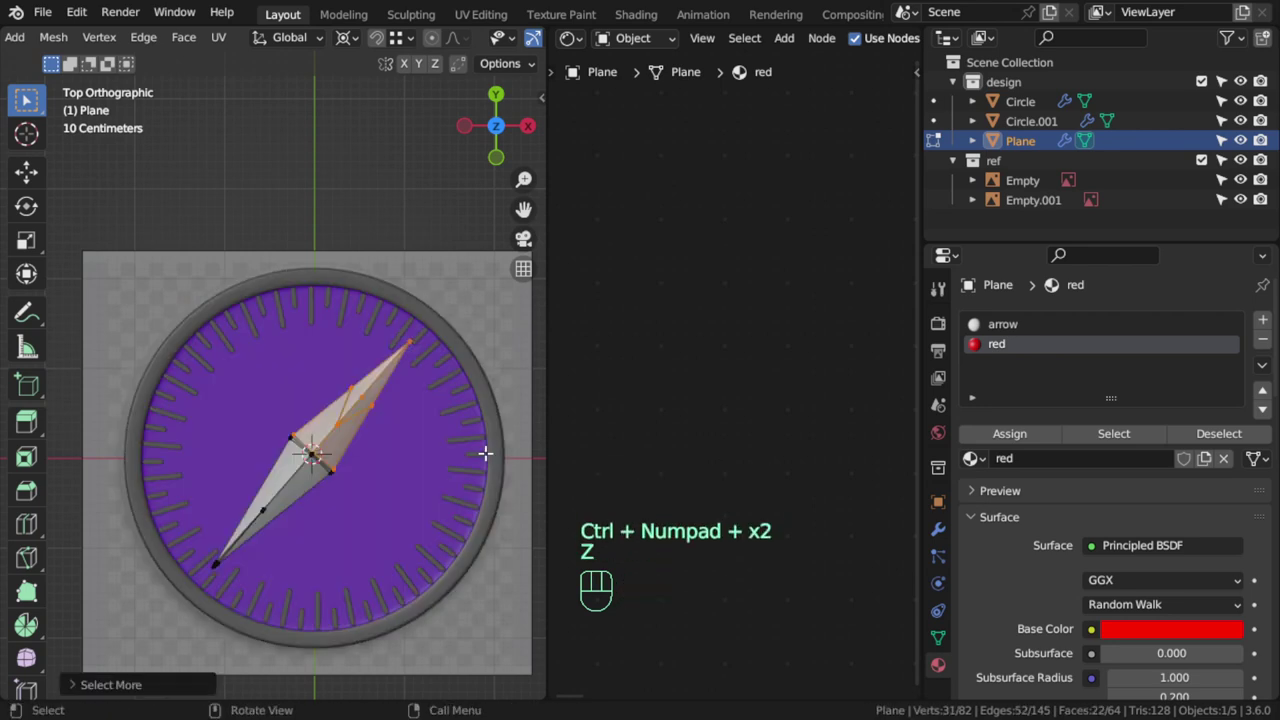
{"action": "mouse_move", "coordinate": [486, 451]}
{"action": "middle_mouse_down", "text": "shift"}
{"action": "mouse_move", "coordinate": [337, 389]}
{"action": "mouse_move", "coordinate": [320, 418]}
{"action": "middle_mouse_up", "text": "shift"}
{"action": "scroll", "coordinate": [309, 360], "scroll_direction": "up", "scroll_amount": 2}
{"action": "scroll", "coordinate": [320, 418], "scroll_direction": "up", "scroll_amount": 2}
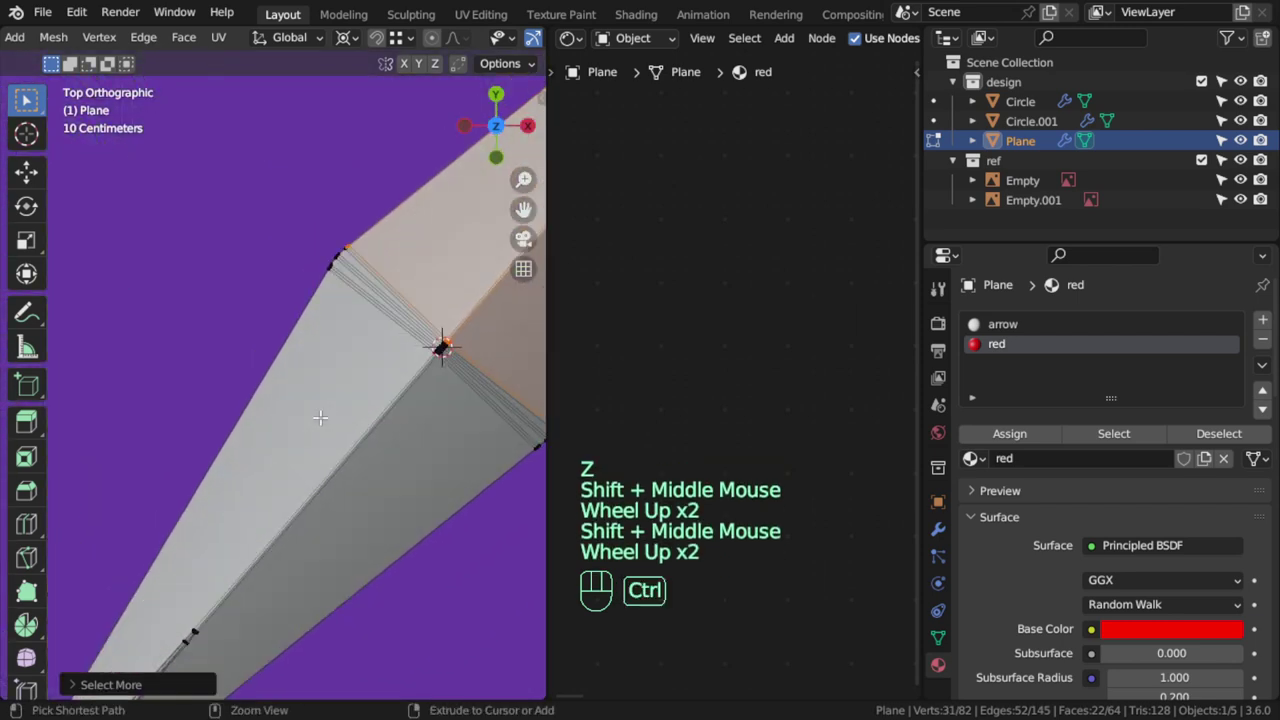
{"action": "key", "text": "ctrl+KP_Add"}
{"action": "key", "text": "ctrl+KP_Add"}
{"action": "key", "text": "ctrl+KP_Add"}
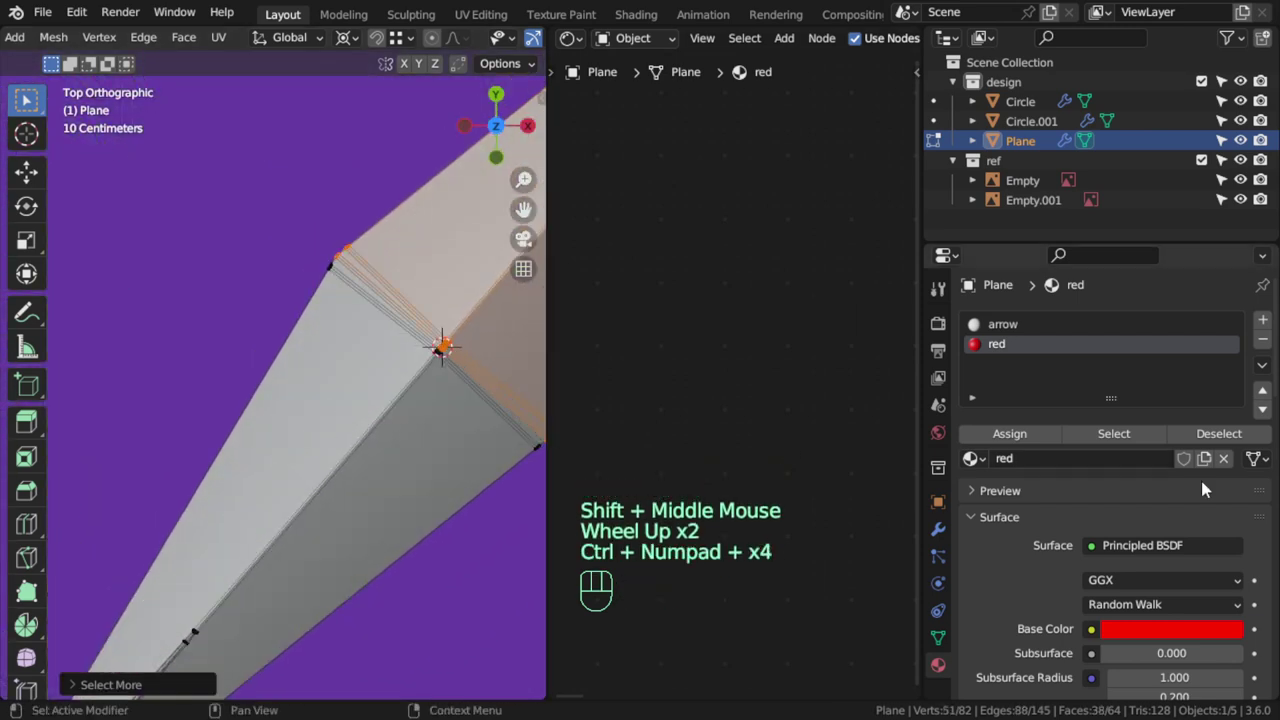
{"action": "left_click", "coordinate": [591, 490]}
{"action": "key", "text": "ctrl+i"}
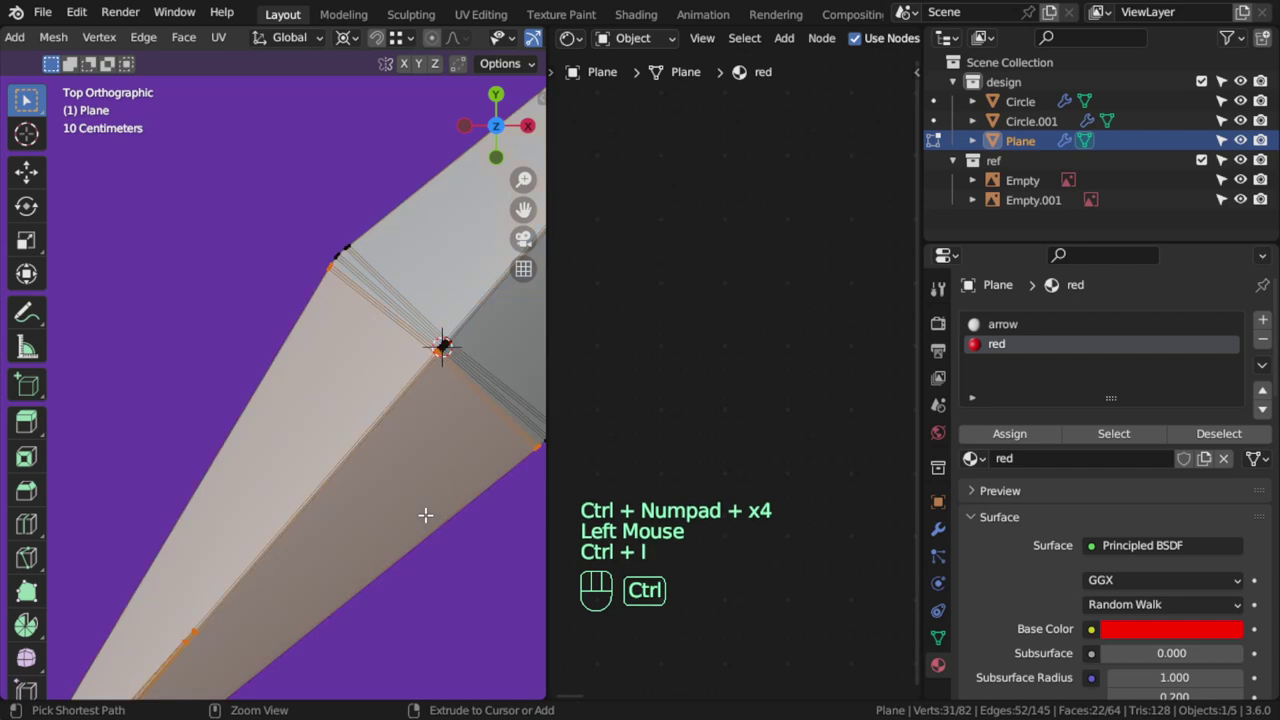
Assign the white arrow material to the selected needle faces and return to Object Mode
{"action": "left_click", "coordinate": [1005, 324]}
{"action": "left_click", "coordinate": [1019, 440]}
{"action": "scroll", "coordinate": [554, 488], "scroll_direction": "down", "scroll_amount": 2}
{"action": "key", "text": "Tab"}
{"action": "scroll", "coordinate": [433, 473], "scroll_direction": "down", "scroll_amount": 2}
{"action": "key", "text": "Tab"}
{"action": "key", "text": "z"}
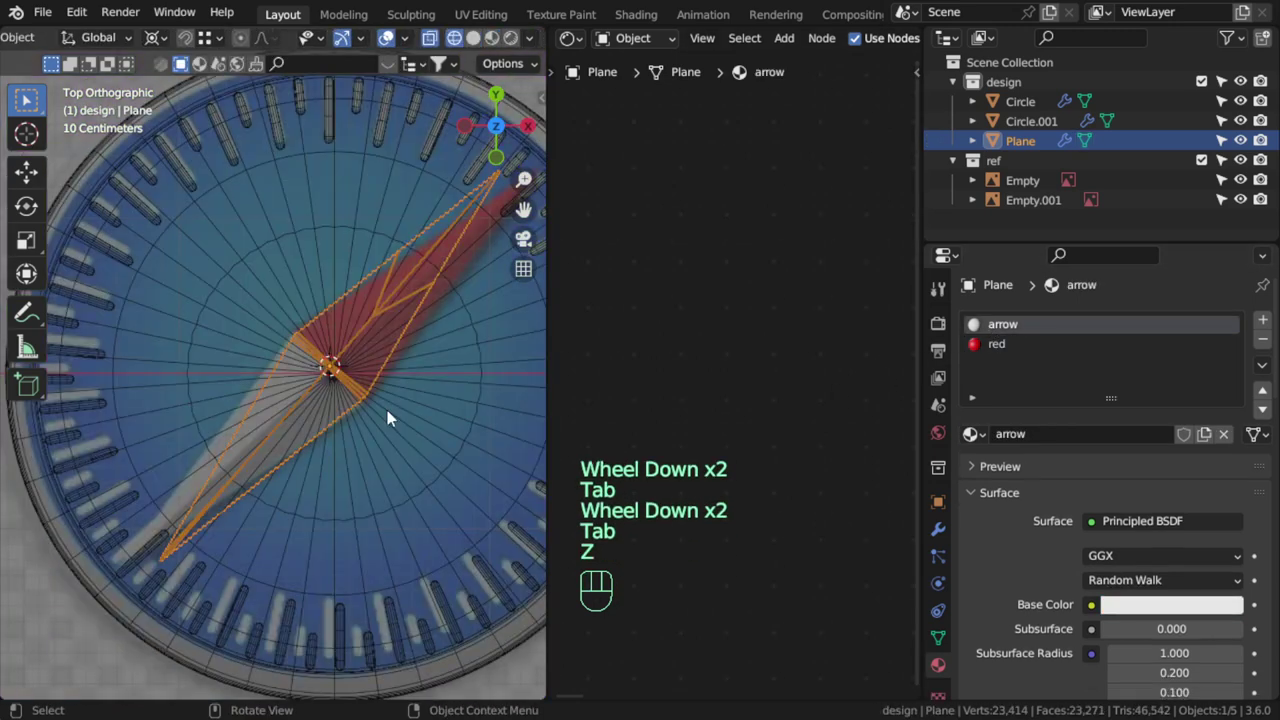
Lower the arrow material's roughness to about 0.17
{"action": "left_click", "coordinate": [1150, 604]}
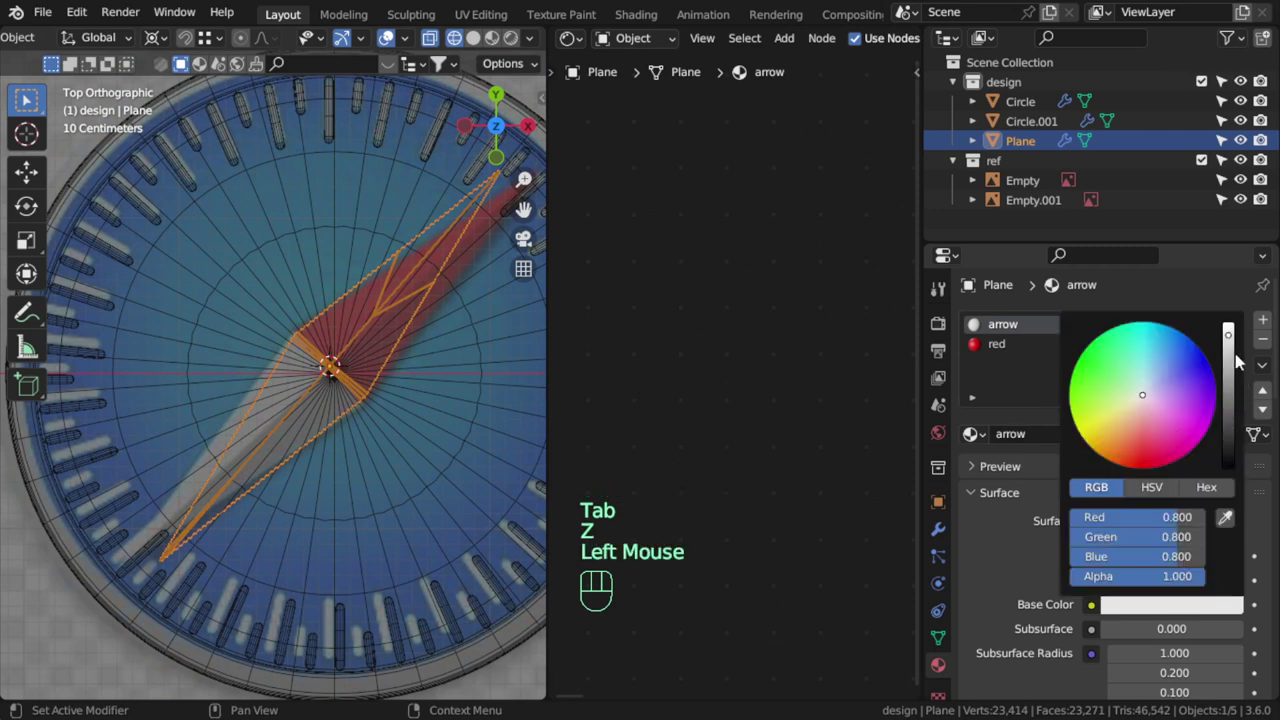
{"action": "scroll", "coordinate": [1114, 533], "scroll_direction": "down", "scroll_amount": 4}
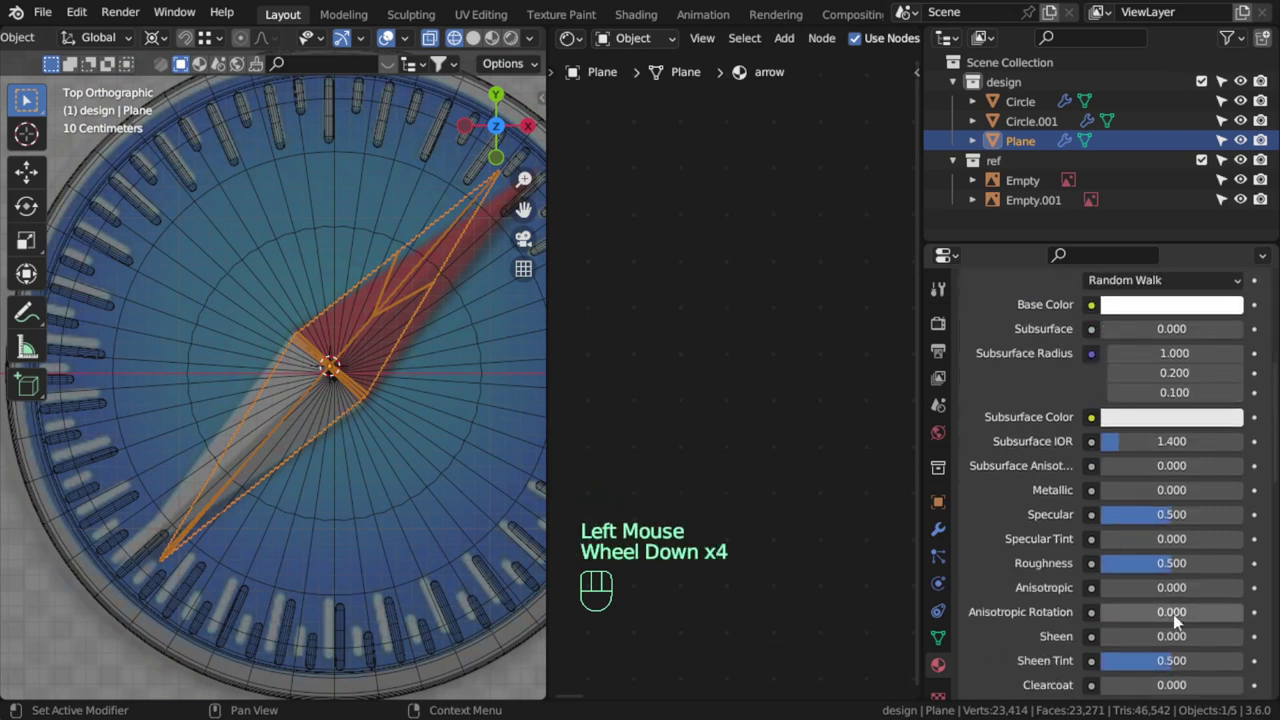
{"action": "left_click_drag", "start_coordinate": [1168, 563], "coordinate": [1123, 563]}
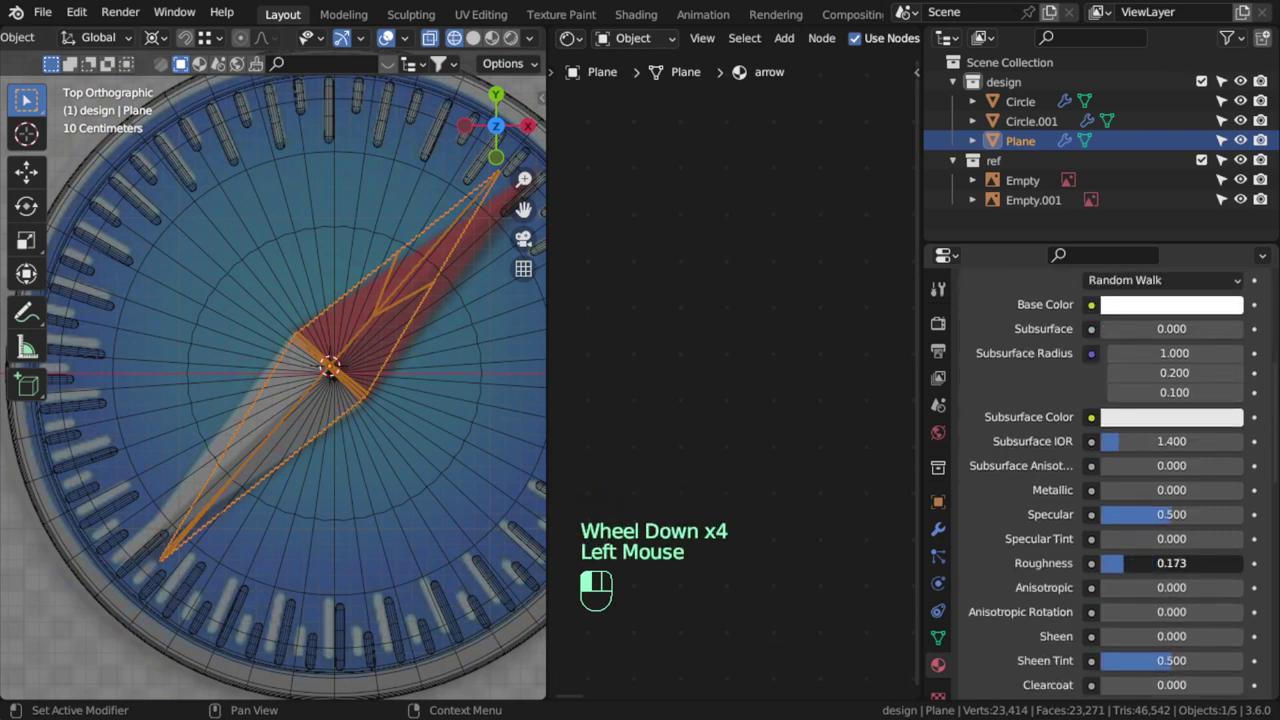
{"action": "scroll", "coordinate": [1077, 442], "scroll_direction": "up", "scroll_amount": 3}
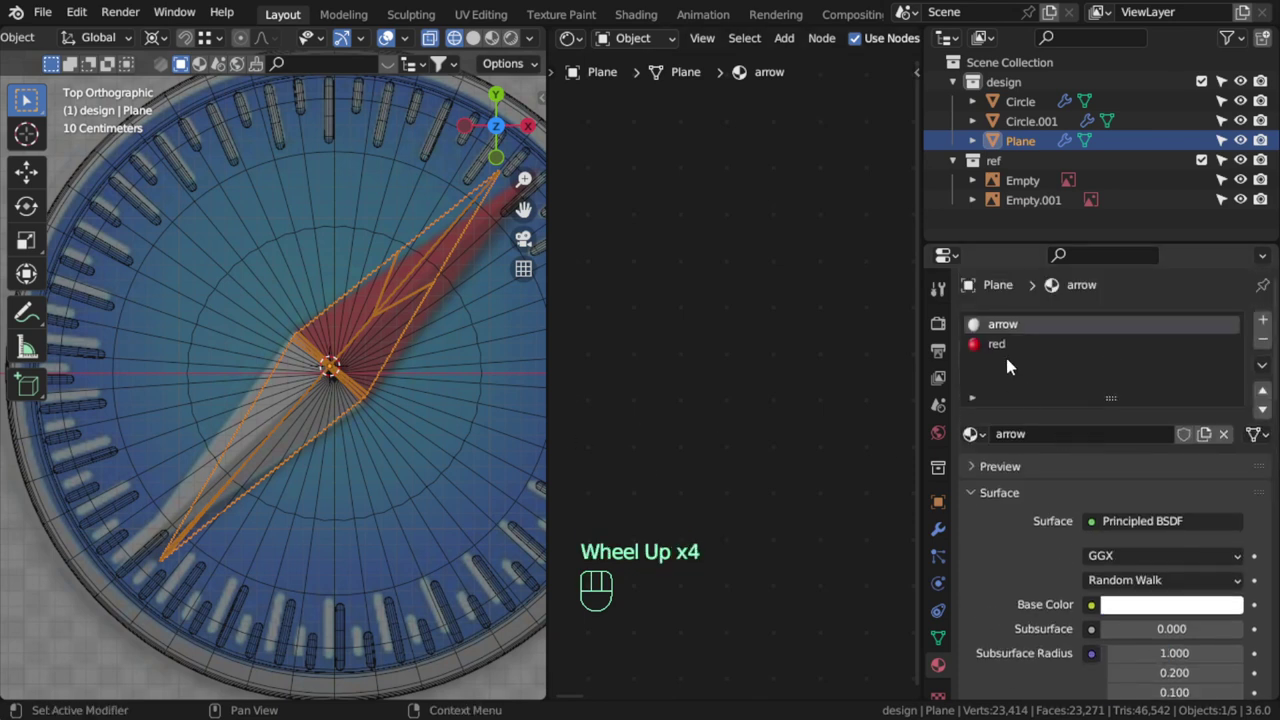
Give the red material roughness 0.180 and metallic 0.908, then join the two areas
{"action": "left_click", "coordinate": [1005, 348]}
{"action": "scroll", "coordinate": [1159, 496], "scroll_direction": "down", "scroll_amount": 2}
{"action": "left_click", "coordinate": [1159, 496]}
{"action": "key", "text": "Escape"}
{"action": "scroll", "coordinate": [1159, 496], "scroll_direction": "down", "scroll_amount": 2}
{"action": "left_click_drag", "start_coordinate": [1170, 600], "coordinate": [1176, 600]}
{"action": "mouse_move", "coordinate": [1134, 527]}
{"action": "left_mouse_down"}
{"action": "mouse_move", "coordinate": [1253, 527]}
{"action": "mouse_move", "coordinate": [1230, 527]}
{"action": "left_mouse_up"}
{"action": "scroll", "coordinate": [215, 217], "scroll_direction": "down", "scroll_amount": 2}
{"action": "key", "text": "z"}
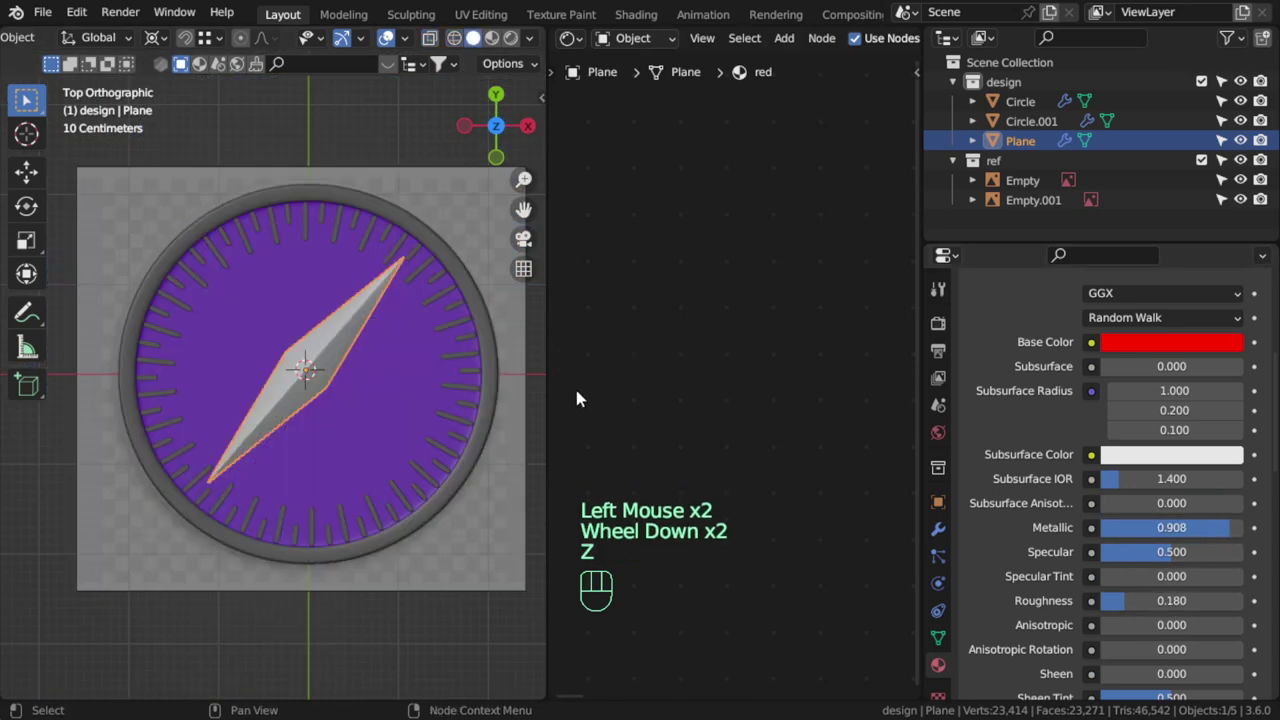
{"action": "right_click", "coordinate": [549, 410]}
{"action": "left_click", "coordinate": [545, 451]}
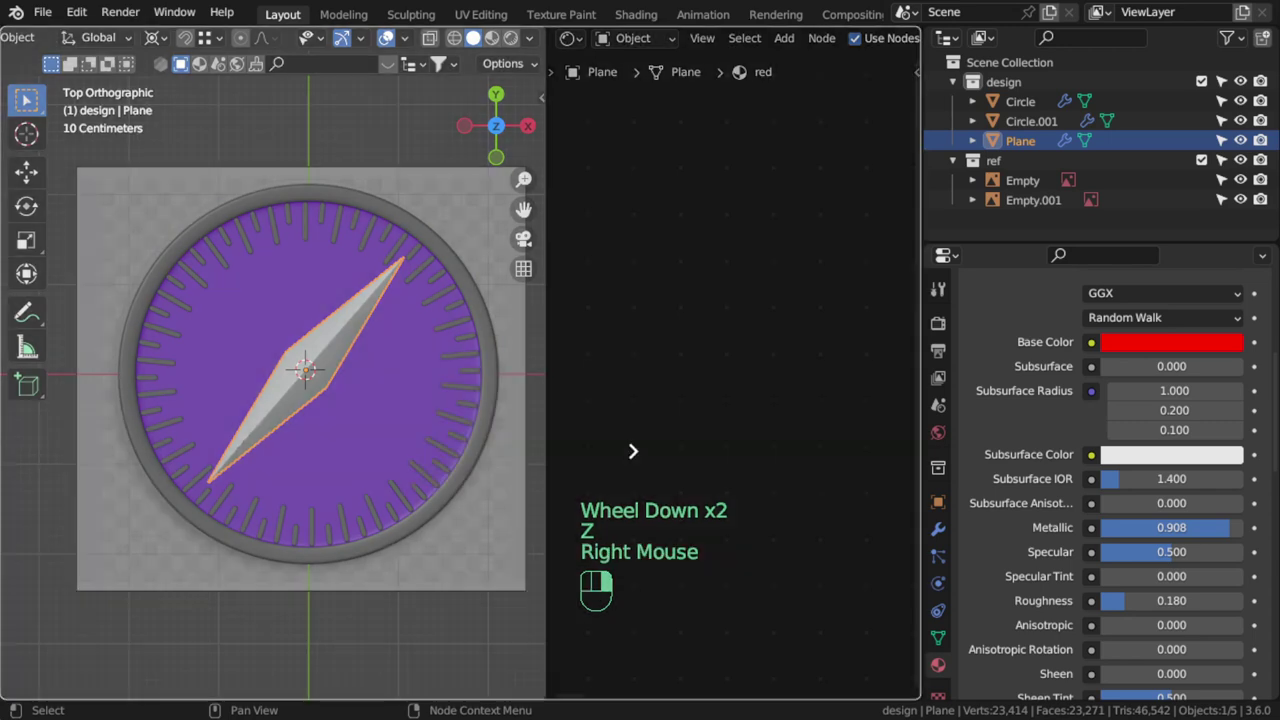
Close the node editor, frame both compasses, collapse the design collection and deselect the compass plane
{"action": "left_click", "coordinate": [680, 410]}
{"action": "middle_click_drag", "start_coordinate": [680, 410], "coordinate": [548, 412], "text": "shift"}
{"action": "scroll", "coordinate": [548, 412], "scroll_direction": "down", "scroll_amount": 4}
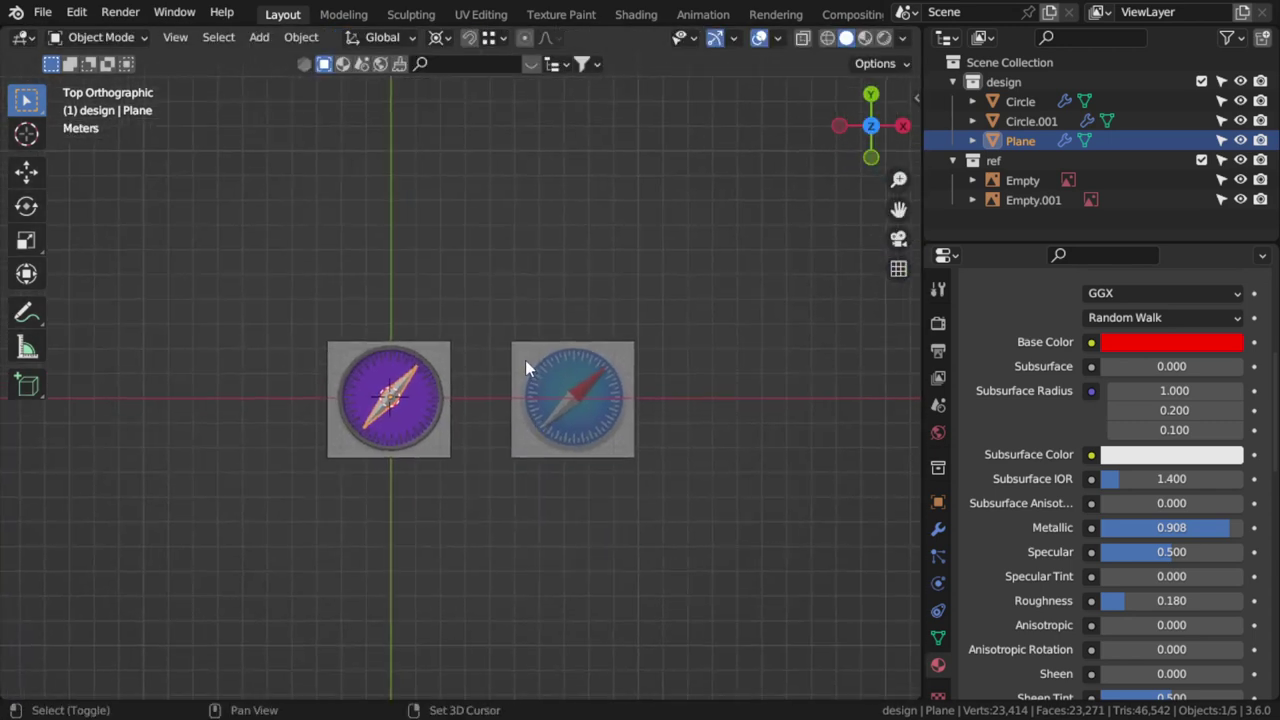
{"action": "left_click", "coordinate": [953, 82]}
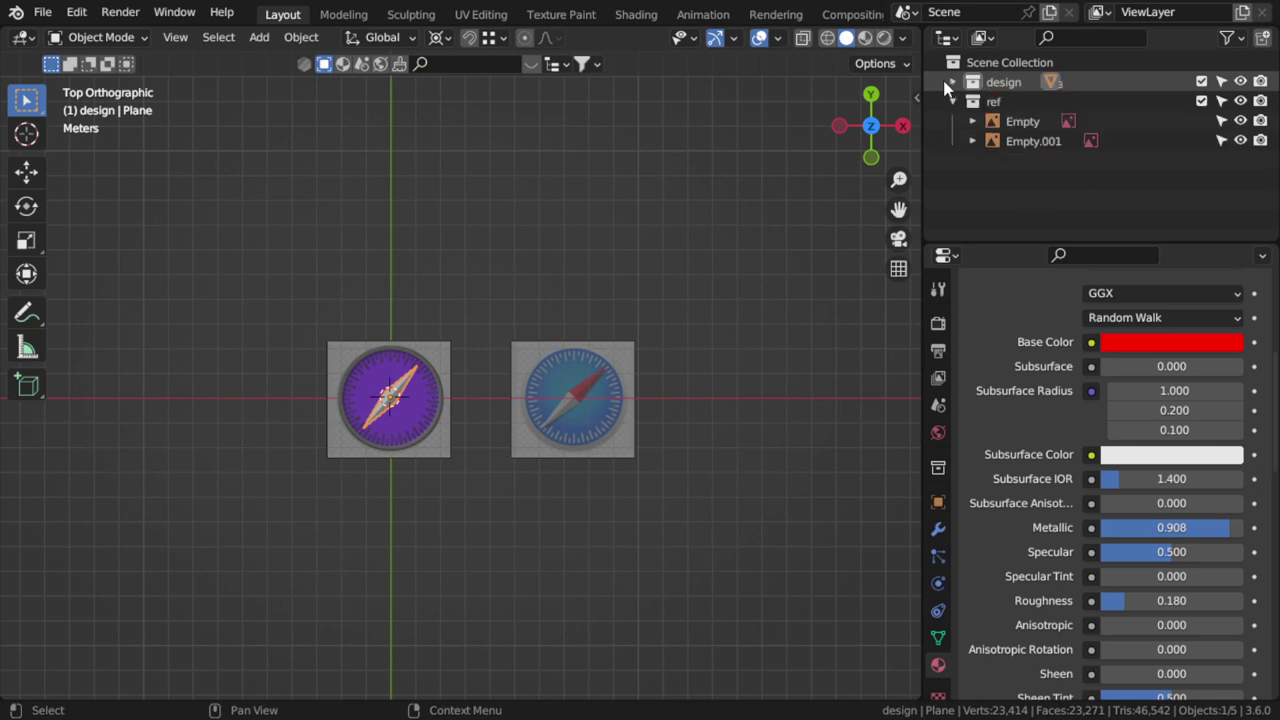
{"action": "left_click", "coordinate": [453, 274]}
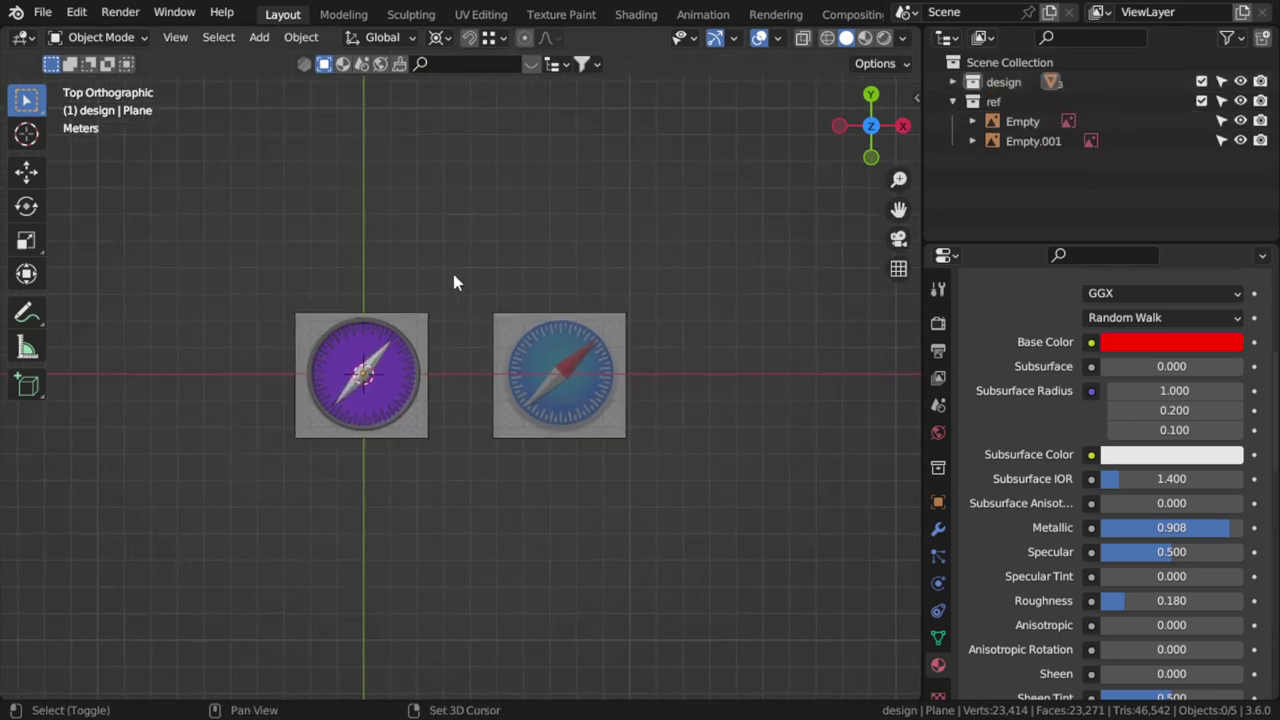
Add a plane at the centre and scale it up twice into a large floor
{"action": "key", "text": "shift+a"}
{"action": "mouse_move", "coordinate": [462, 274]}
{"action": "left_click", "coordinate": [530, 274]}
{"action": "key", "text": "s"}
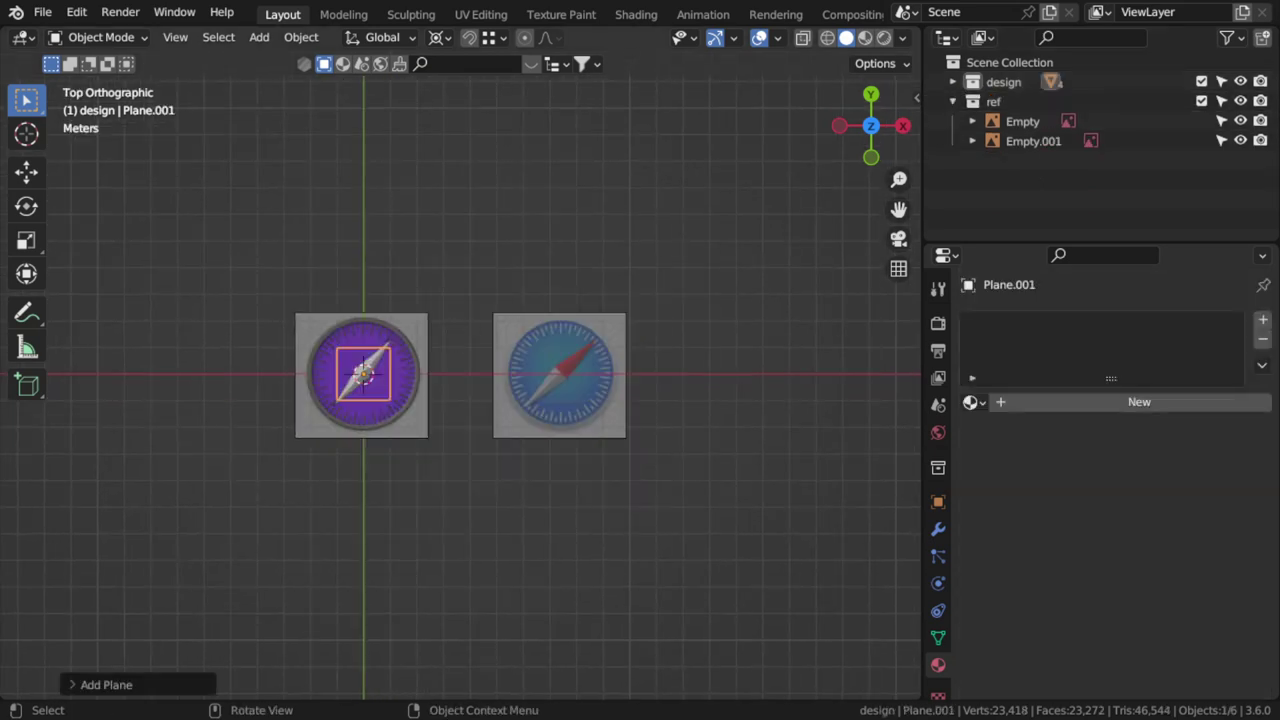
{"action": "left_click", "coordinate": [517, 520]}
{"action": "scroll", "coordinate": [581, 423], "scroll_direction": "down", "scroll_amount": 1}
{"action": "key", "text": "s"}
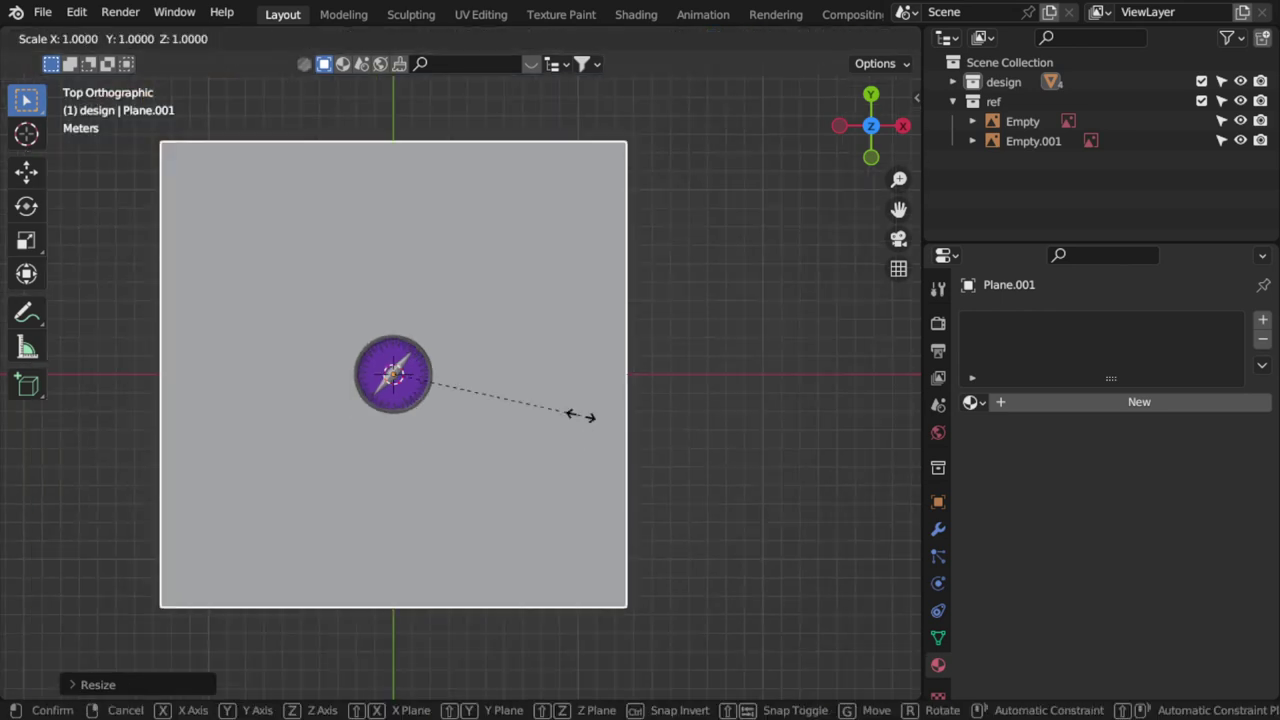
{"action": "left_click", "coordinate": [583, 152]}
Search BlenderKit for 'floor' materials, go to the next page and apply Floor Pavement
{"action": "left_click", "coordinate": [519, 65]}
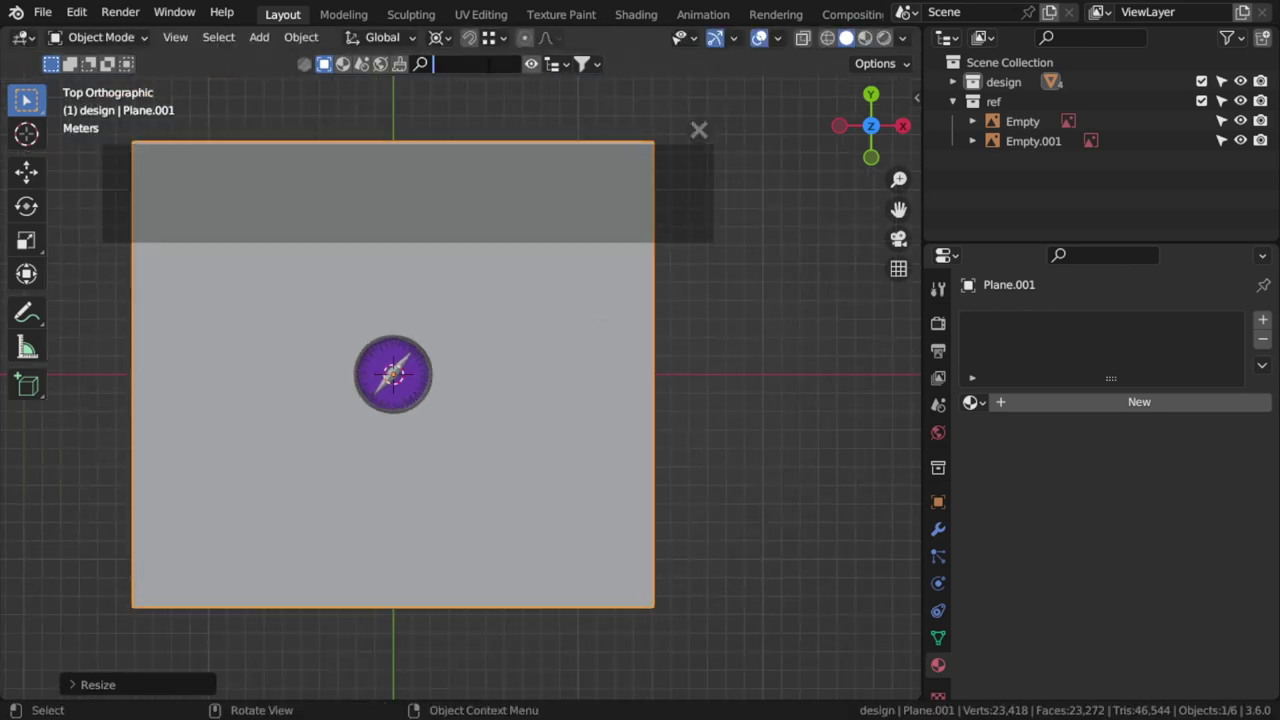
{"action": "left_click", "coordinate": [507, 64]}
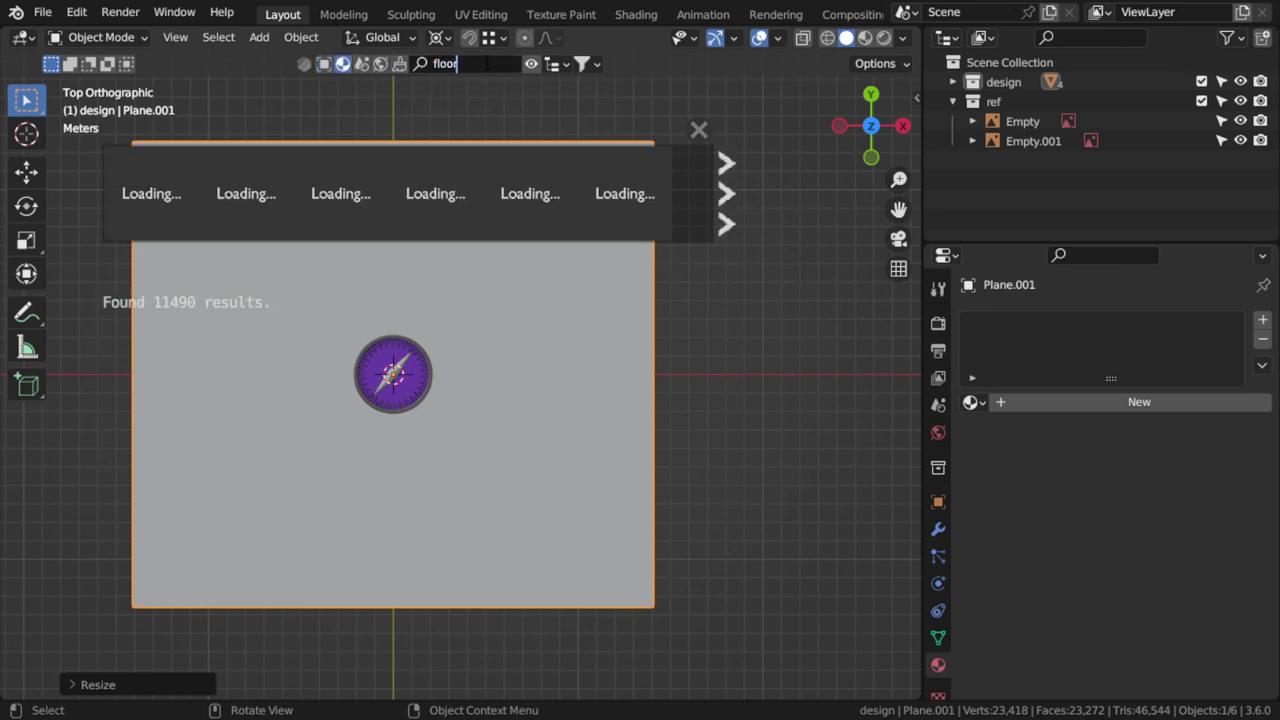
{"action": "mouse_move", "coordinate": [266, 217]}
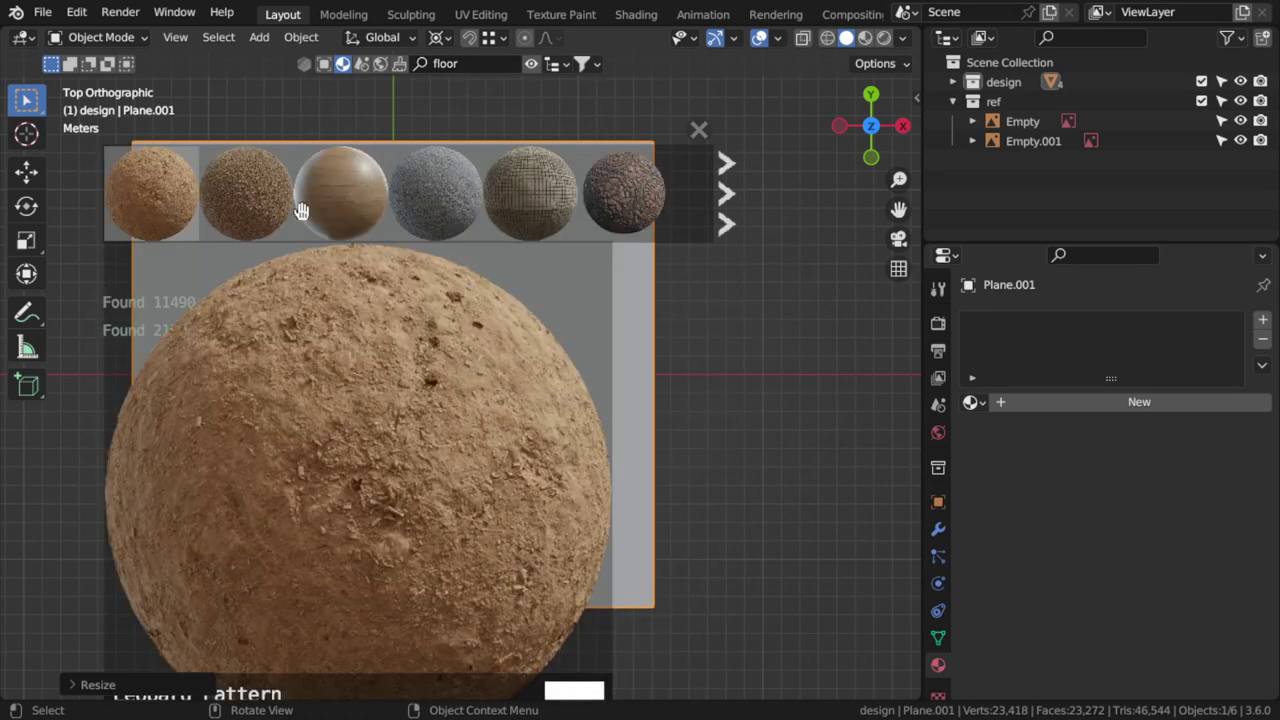
{"action": "mouse_move", "coordinate": [519, 216]}
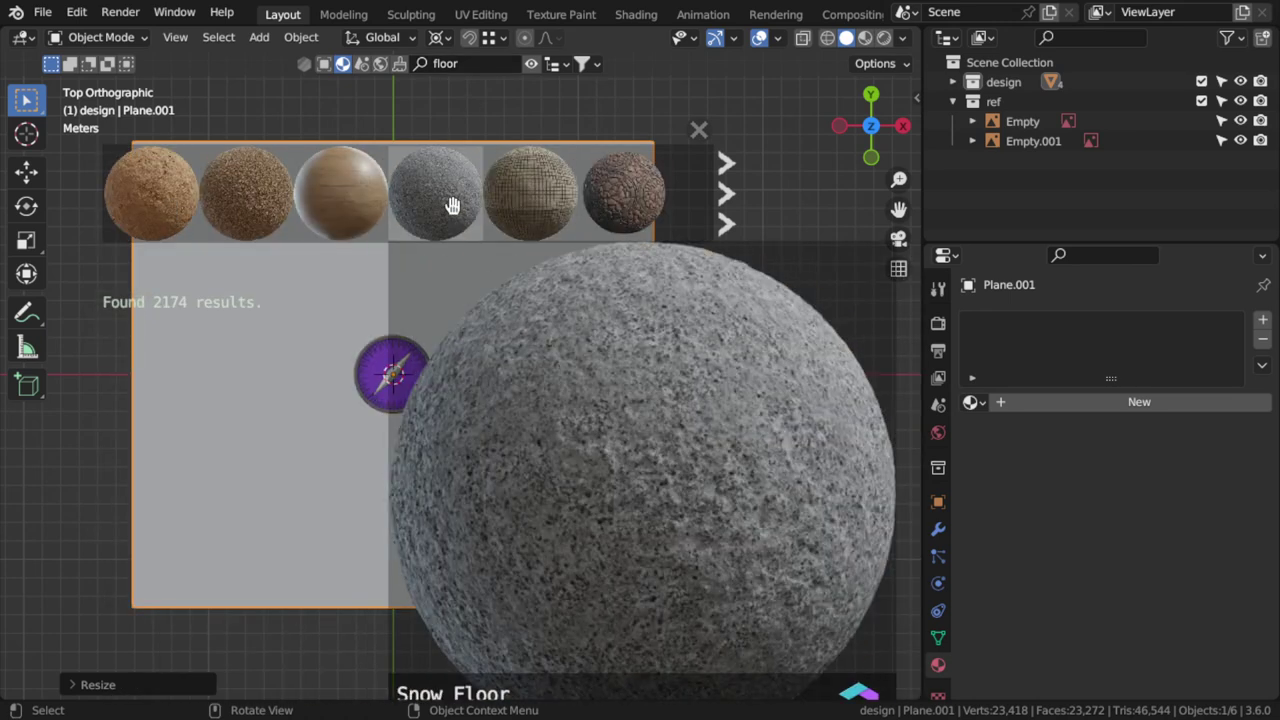
{"action": "mouse_move", "coordinate": [158, 207]}
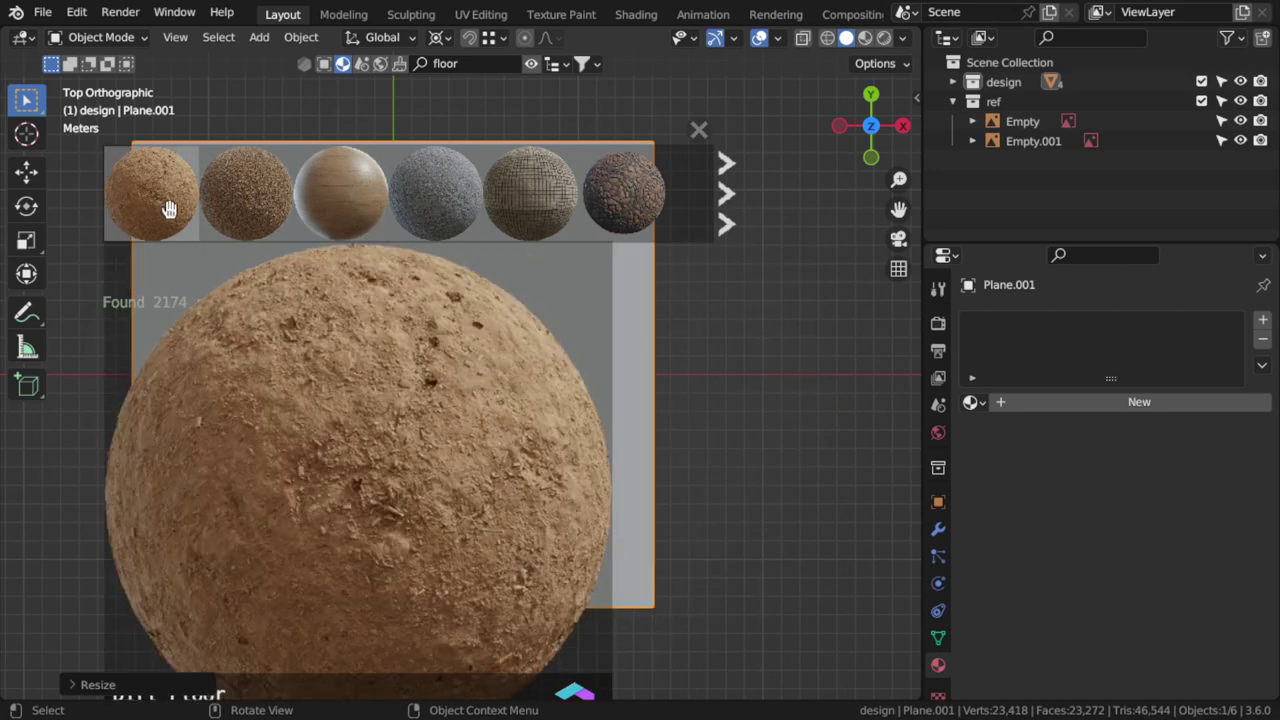
{"action": "mouse_move", "coordinate": [574, 218]}
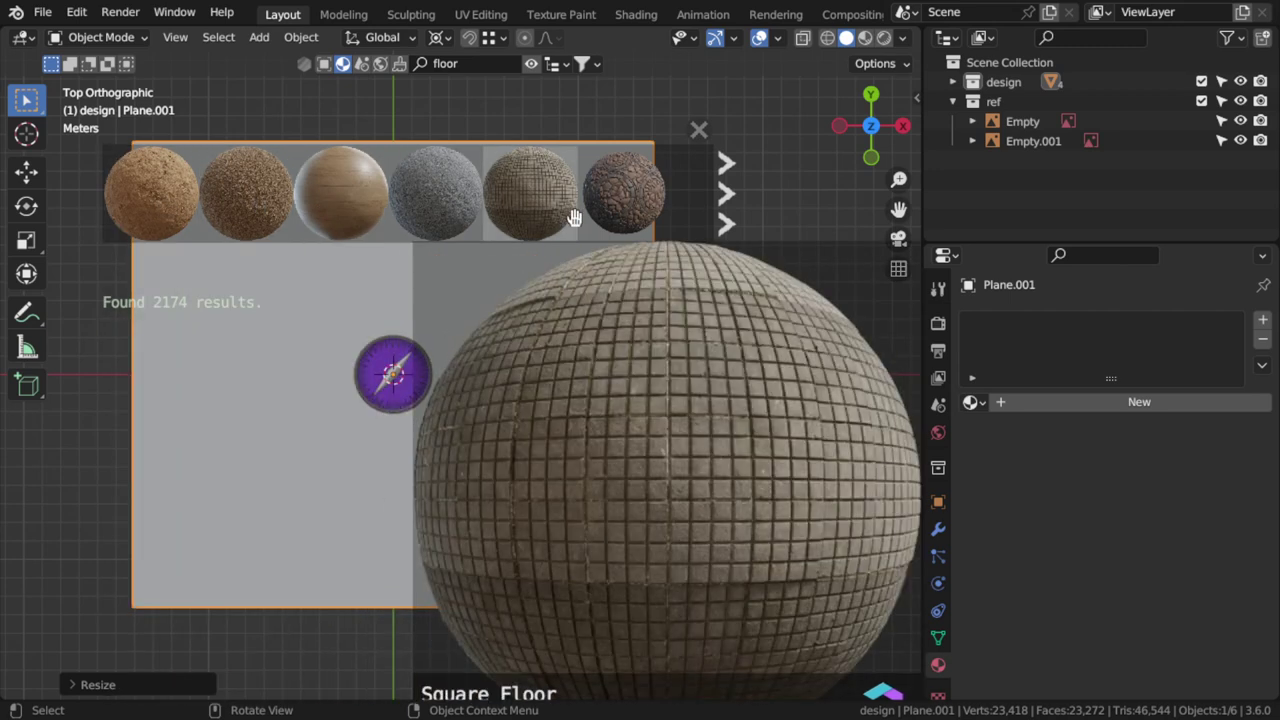
{"action": "mouse_move", "coordinate": [650, 200]}
{"action": "left_click", "coordinate": [733, 194]}
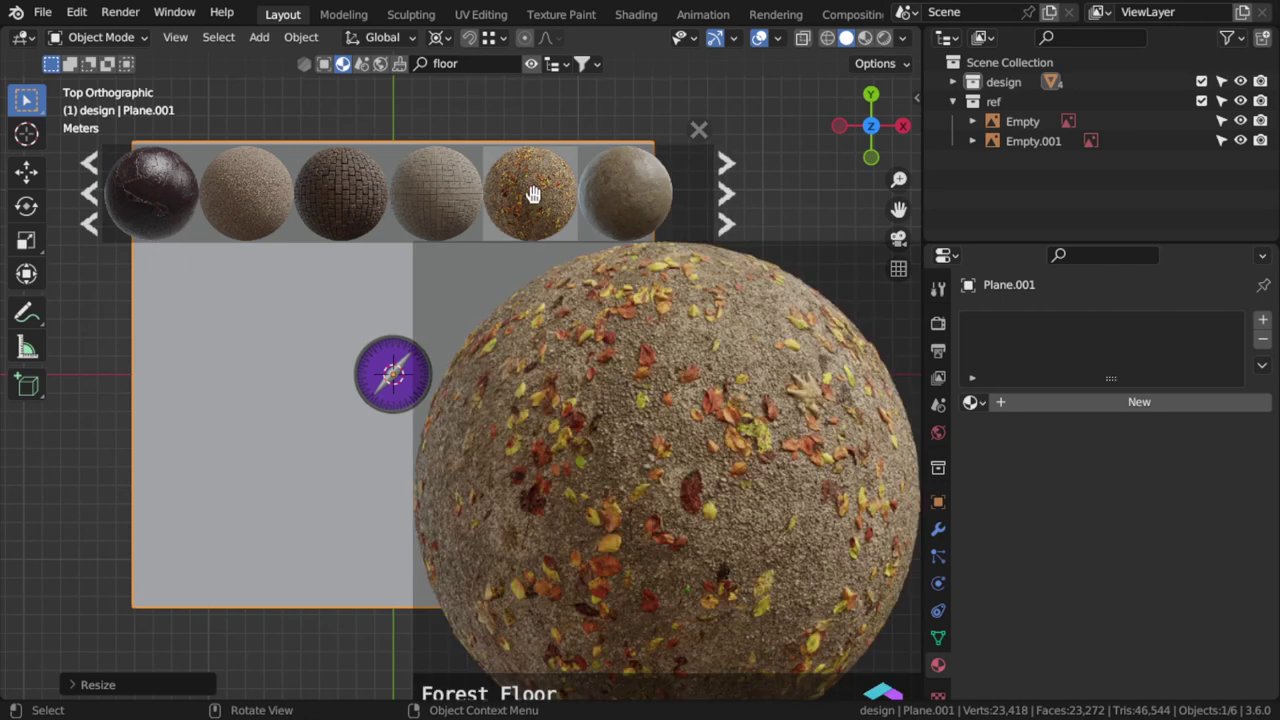
{"action": "left_click", "coordinate": [427, 191]}
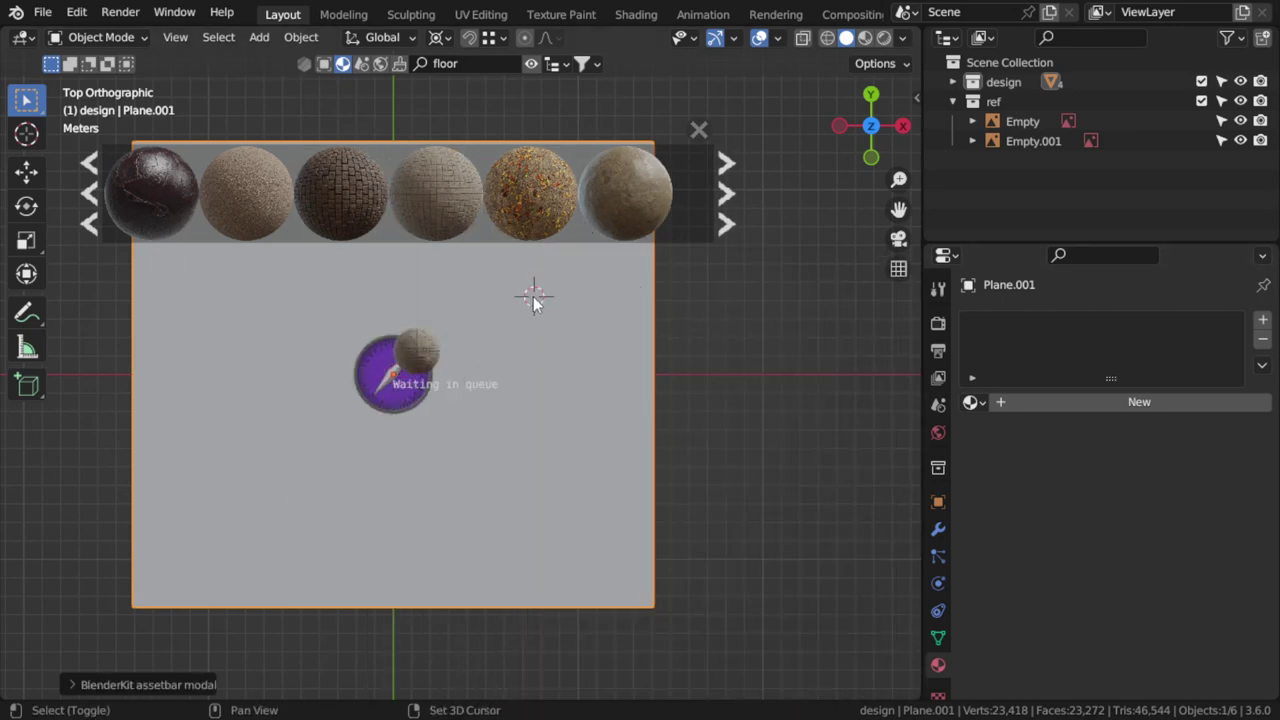
Add an area light up and to the left, tilted toward the compass, at 81.1 W and 1.67 m
{"action": "key", "text": "shift+a"}
{"action": "mouse_move", "coordinate": [500, 539]}
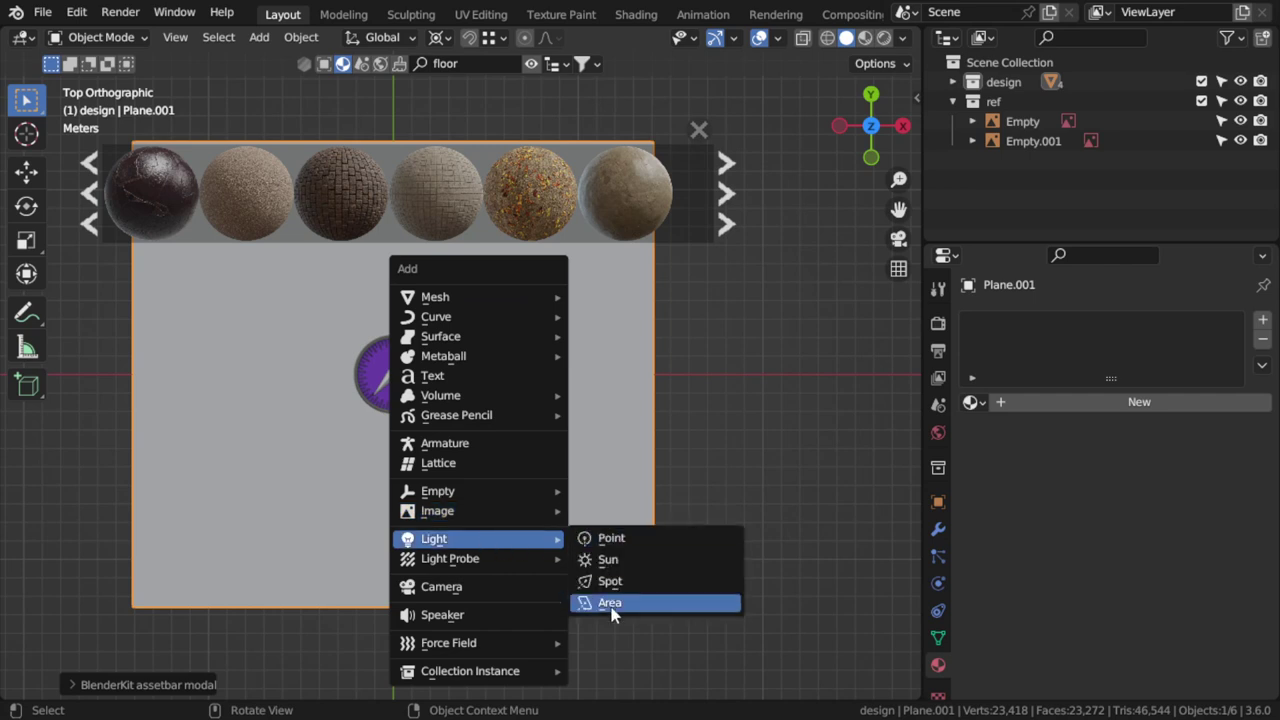
{"action": "left_click", "coordinate": [609, 603]}
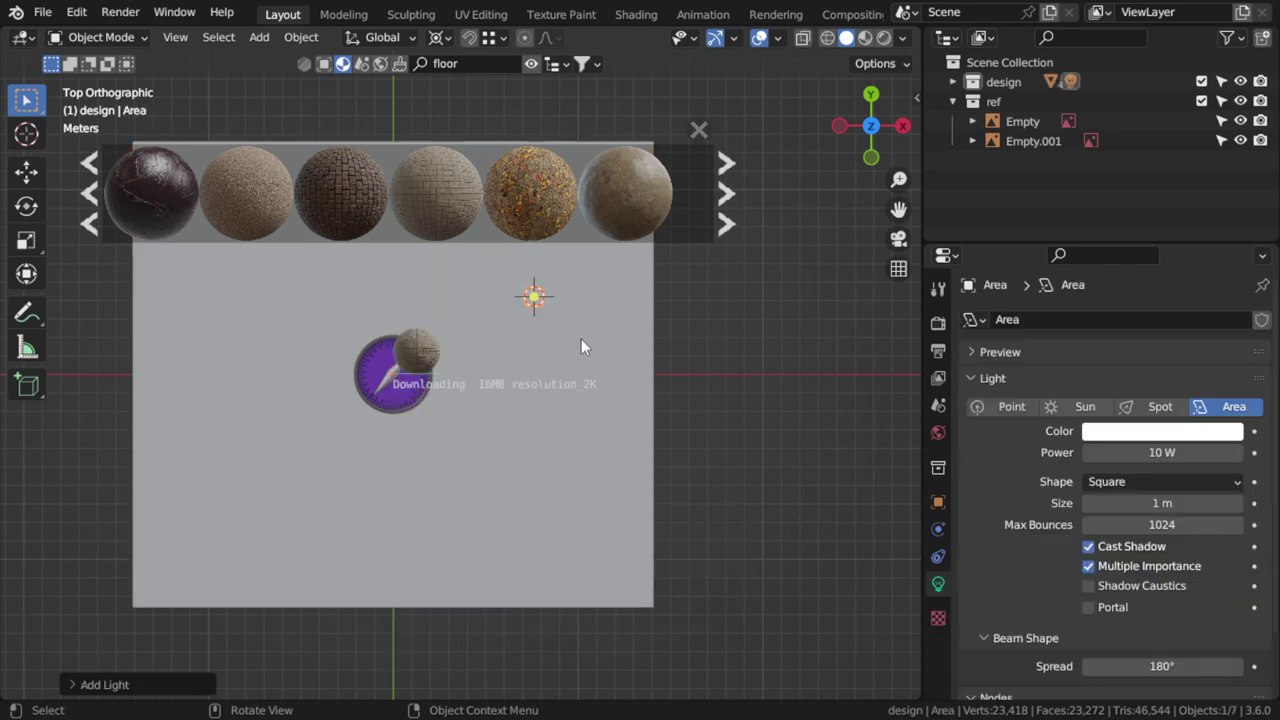
{"action": "key", "text": "KP_1"}
{"action": "key", "text": "g"}
{"action": "left_click", "coordinate": [645, 352]}
{"action": "key", "text": "r"}
{"action": "left_click", "coordinate": [557, 455]}
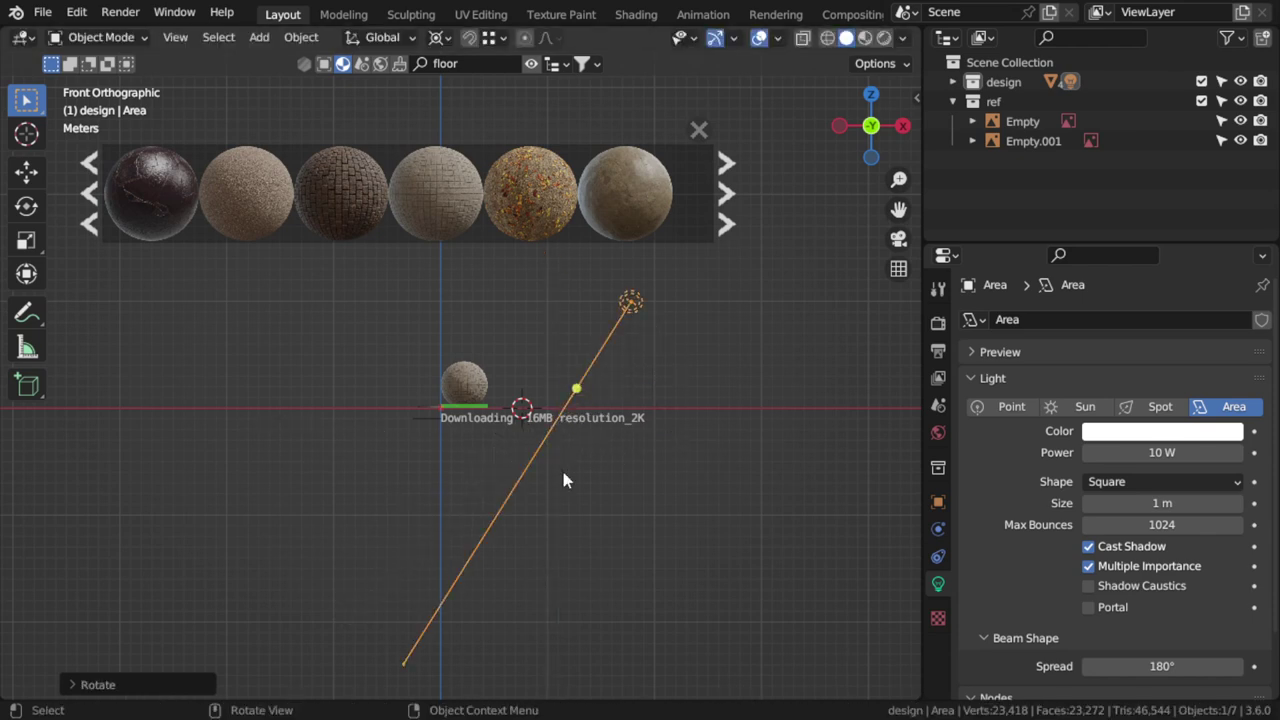
{"action": "key", "text": "g"}
{"action": "left_click", "coordinate": [540, 472]}
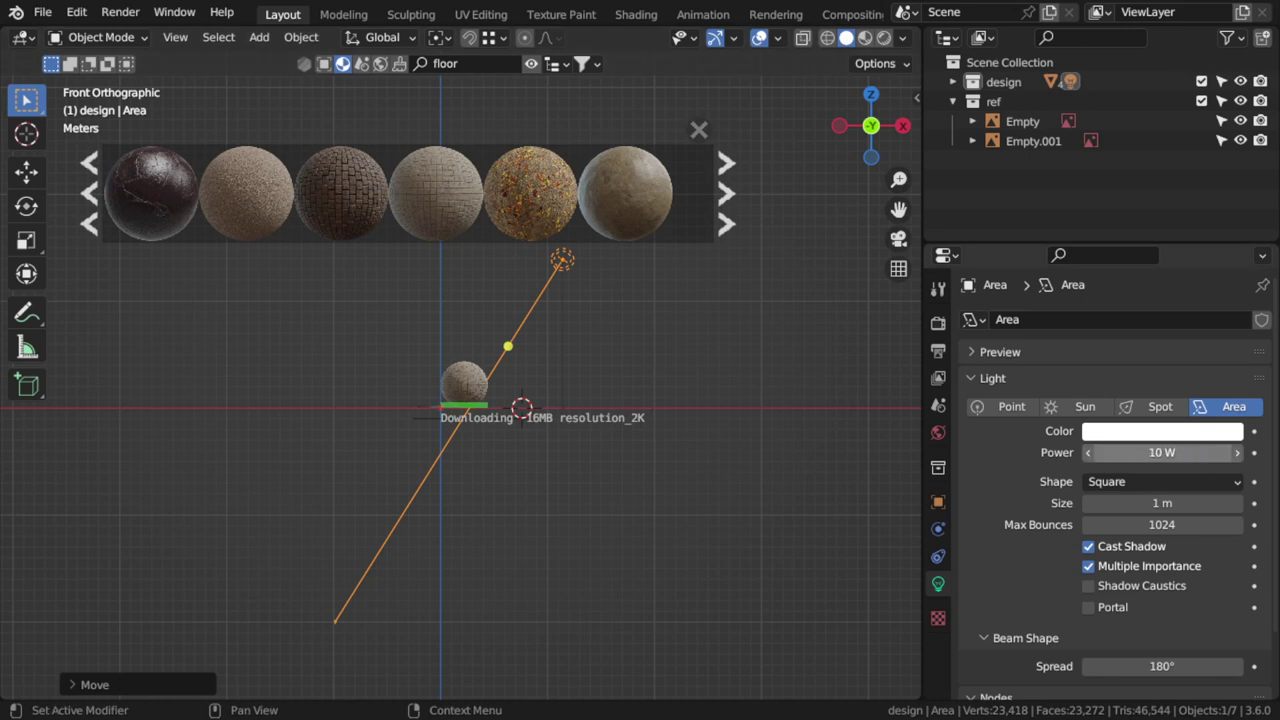
{"action": "left_click_drag", "start_coordinate": [1150, 452], "coordinate": [1170, 452]}
{"action": "left_click_drag", "start_coordinate": [1160, 503], "coordinate": [1176, 503]}
From the top view, rotate the area light to its new angle
{"action": "middle_click_drag", "start_coordinate": [622, 338], "coordinate": [630, 532]}
{"action": "key", "text": "KP_7"}
{"action": "key", "text": "g"}
{"action": "key", "text": "Escape"}
{"action": "key", "text": "r"}
{"action": "left_click", "coordinate": [514, 528]}
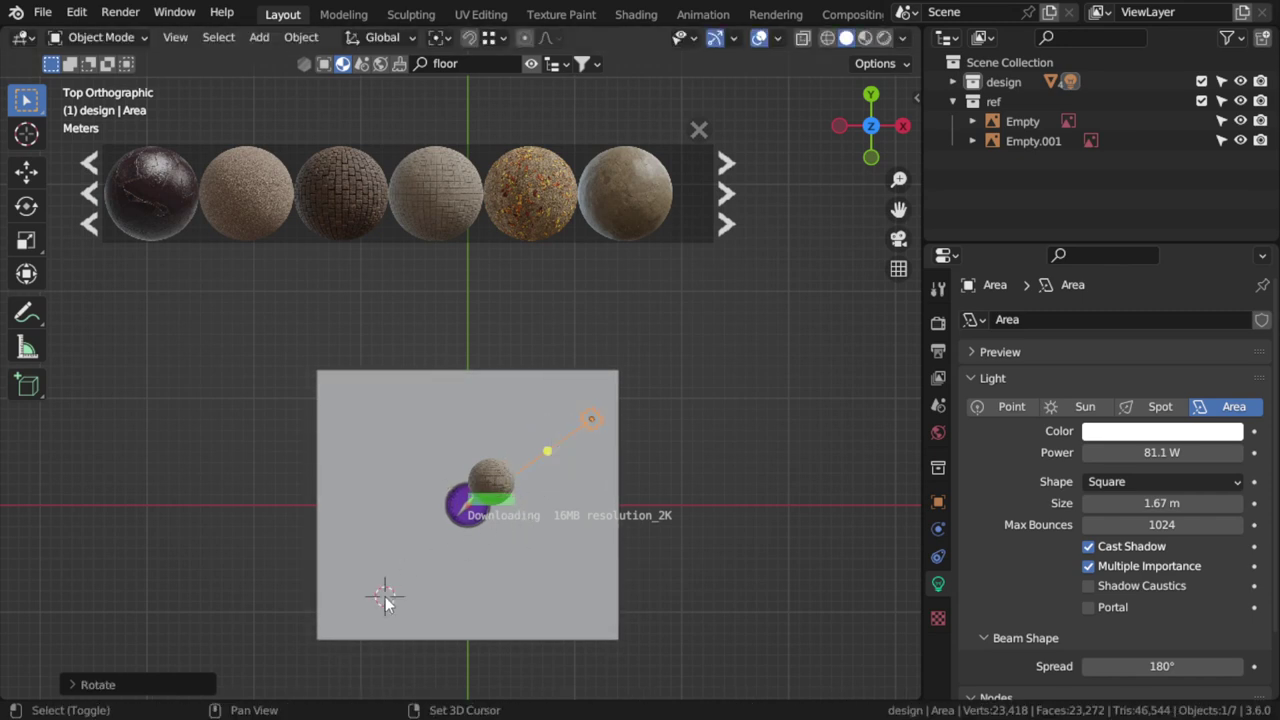
Add a plane, scale it, raise it above the floor and tilt it
{"action": "key", "text": "shift+a"}
{"action": "mouse_move", "coordinate": [401, 325]}
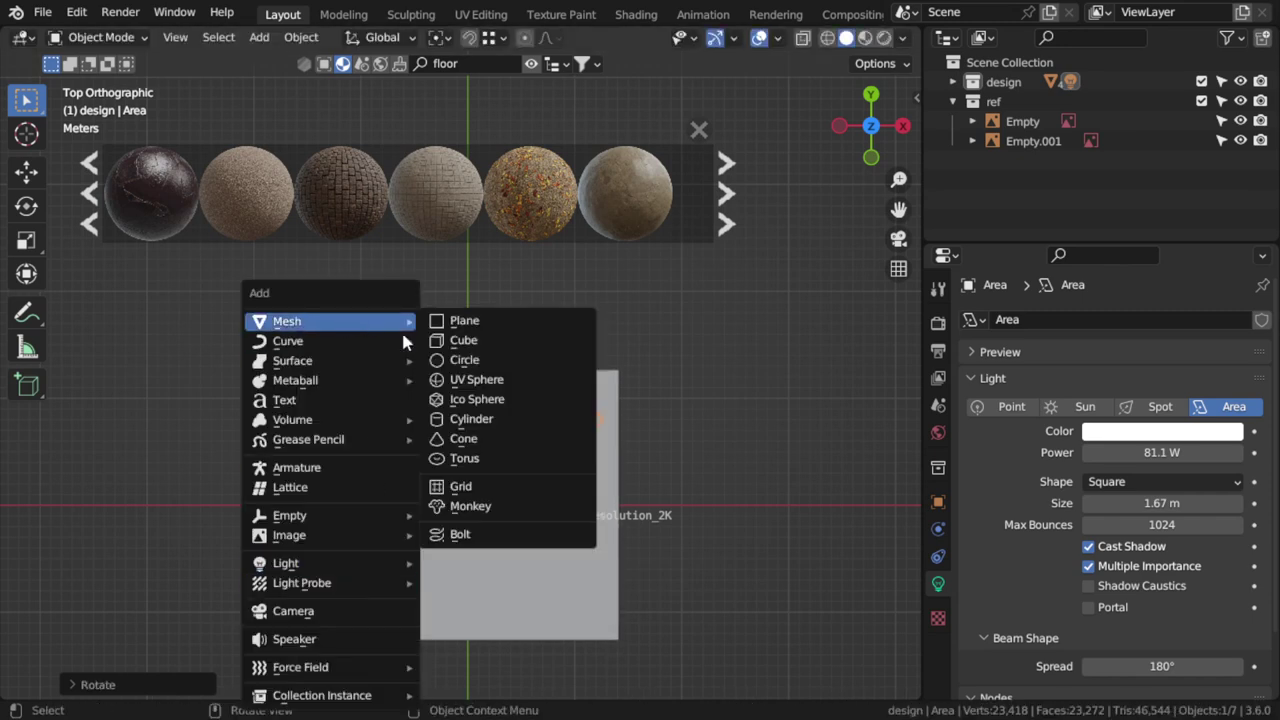
{"action": "left_click", "coordinate": [455, 321]}
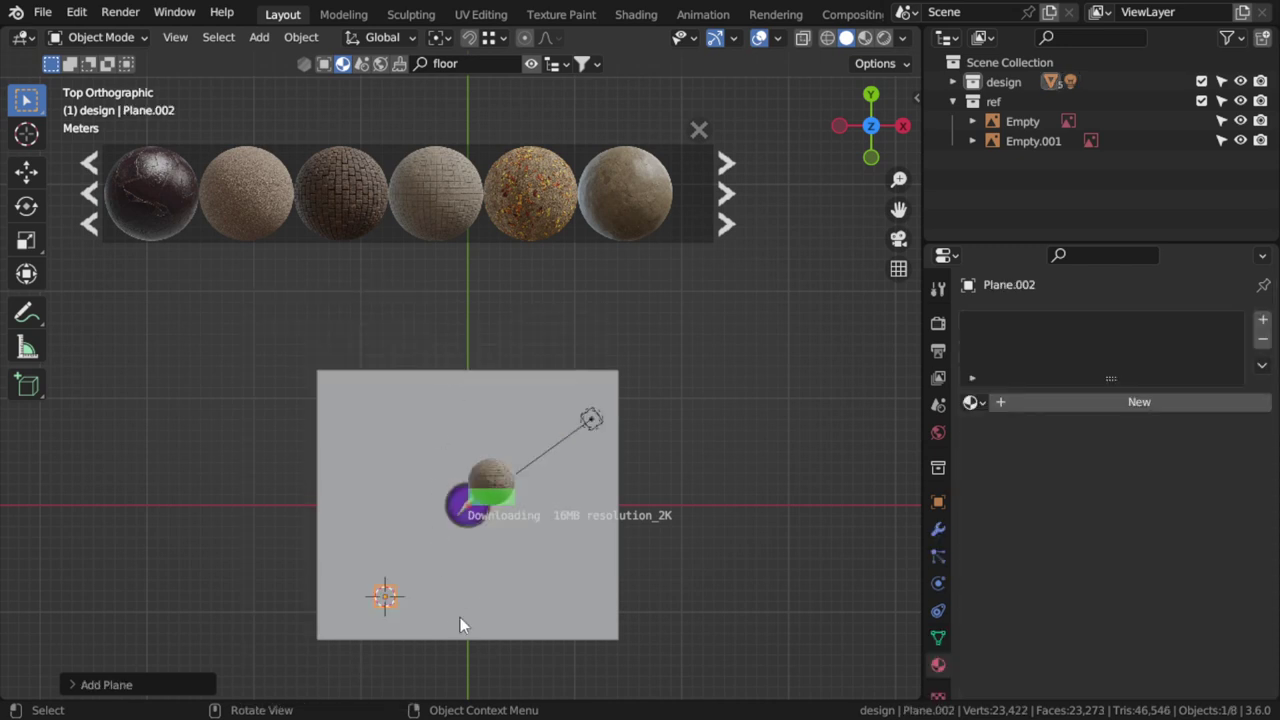
{"action": "key", "text": "s"}
{"action": "left_click", "coordinate": [471, 546]}
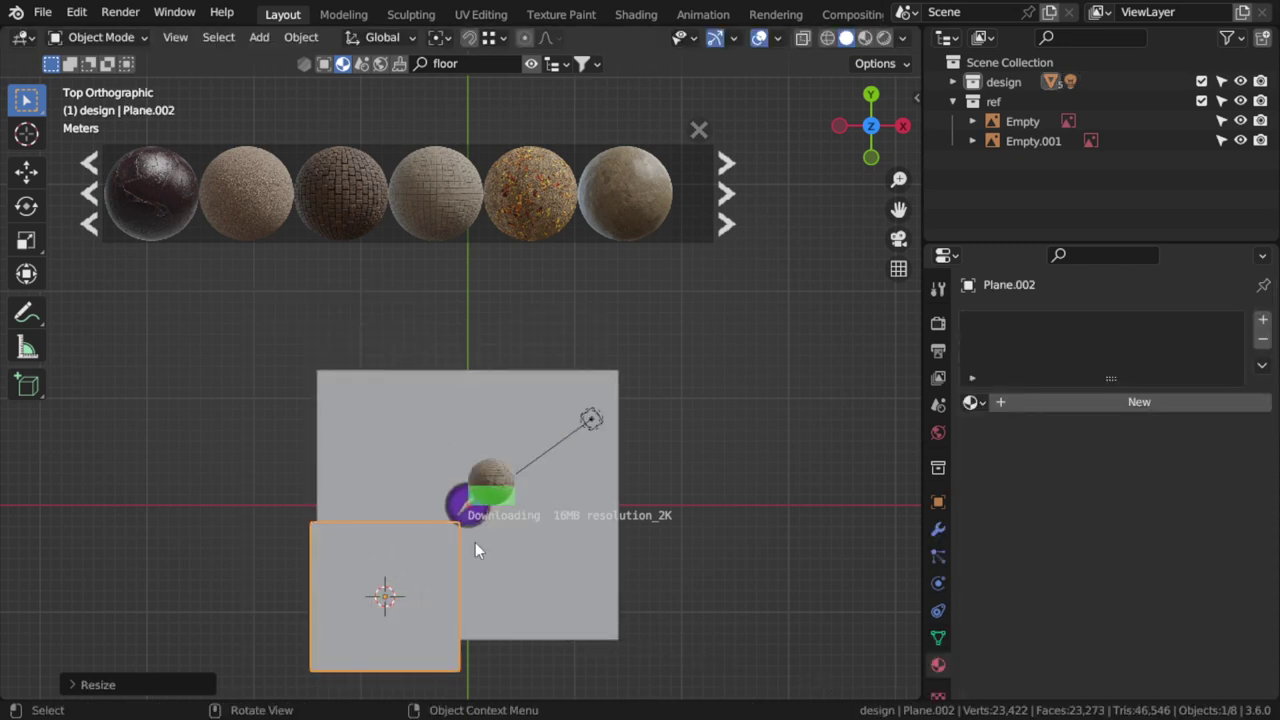
{"action": "mouse_move", "coordinate": [479, 532]}
{"action": "middle_mouse_down", "text": "alt"}
{"action": "mouse_move", "coordinate": [439, 524]}
{"action": "mouse_move", "coordinate": [469, 529]}
{"action": "mouse_move", "coordinate": [468, 541]}
{"action": "middle_mouse_up", "text": "alt"}
{"action": "key", "text": "g"}
{"action": "left_click", "coordinate": [440, 337]}
{"action": "key", "text": "r"}
{"action": "left_click", "coordinate": [460, 373]}
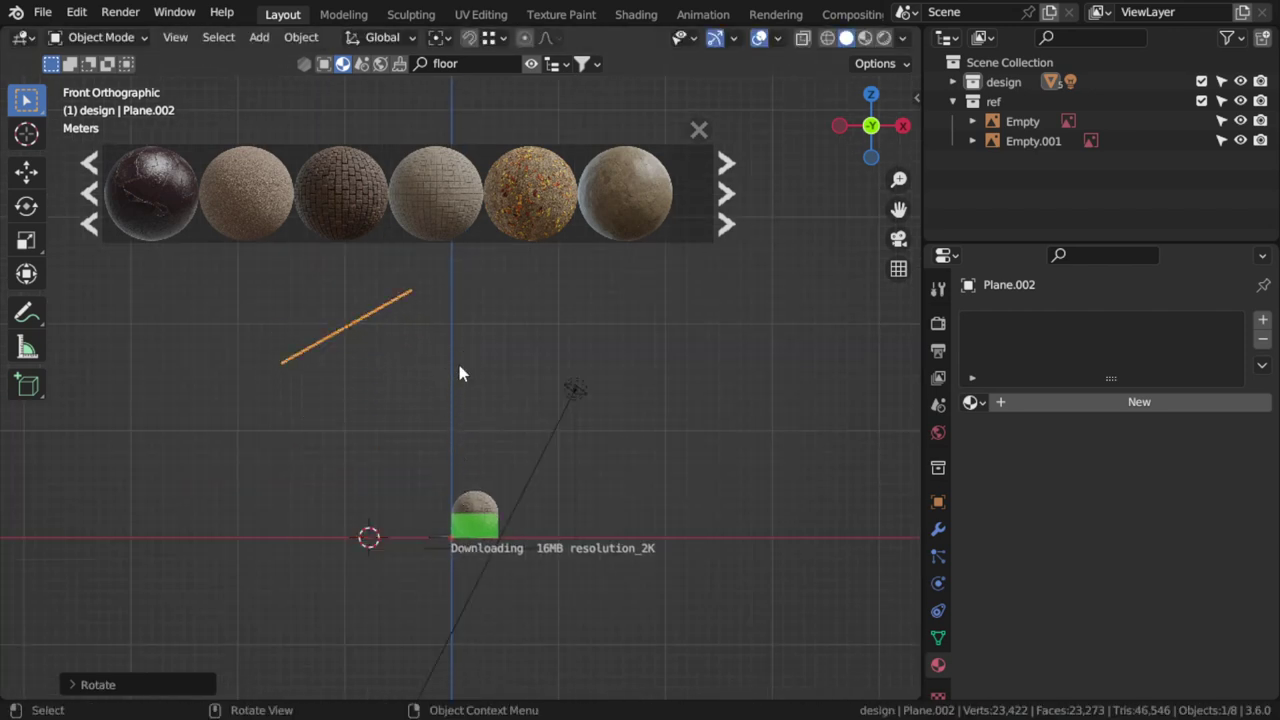
{"action": "key", "text": "g"}
{"action": "left_click", "coordinate": [514, 412]}
Create a new material named main_light with an Emission surface shader
{"action": "left_click", "coordinate": [1028, 402]}
{"action": "left_click", "coordinate": [1028, 402]}
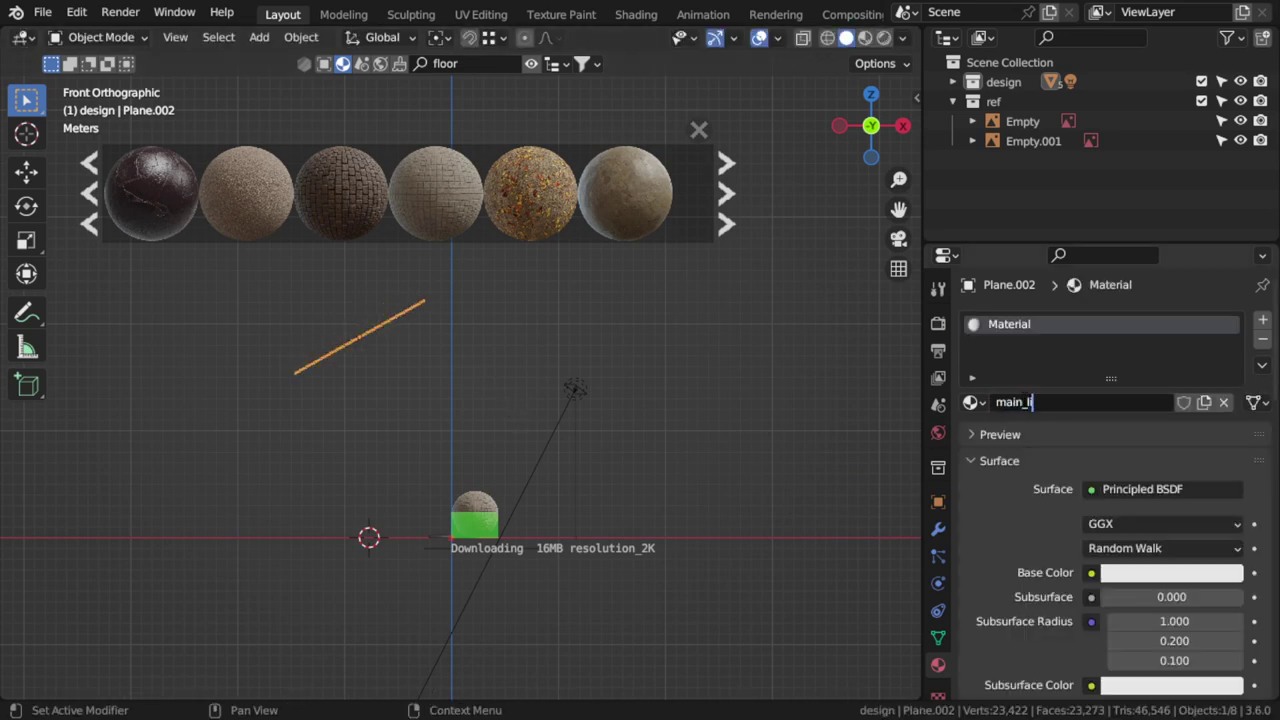
{"action": "left_click", "coordinate": [1123, 490]}
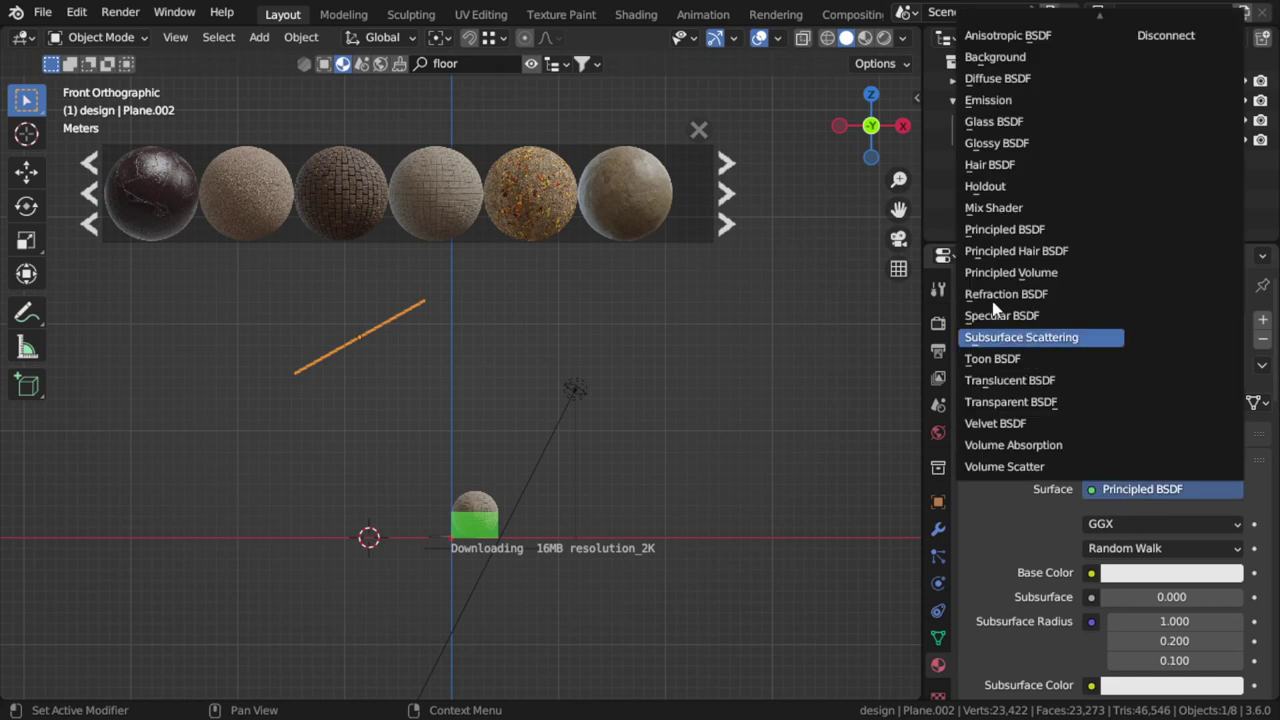
{"action": "left_click", "coordinate": [1090, 100]}
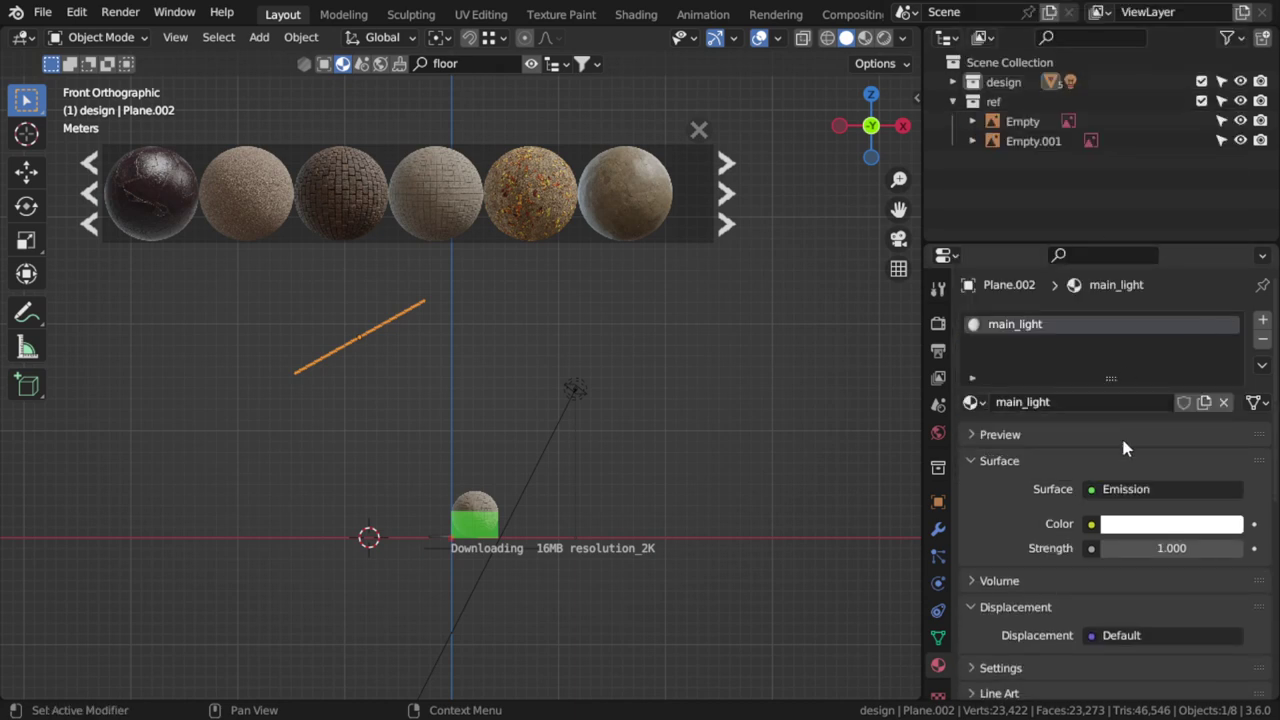
{"action": "left_click", "coordinate": [1188, 549]}
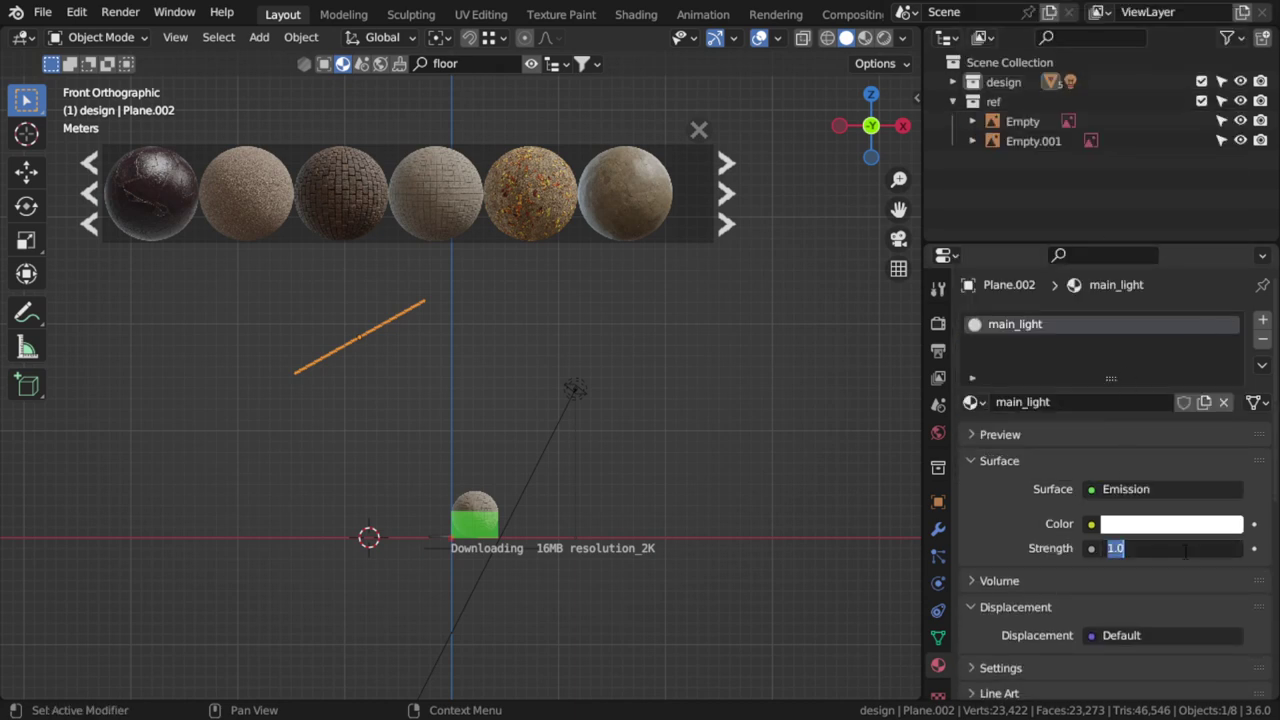
{"action": "key", "text": "Return"}
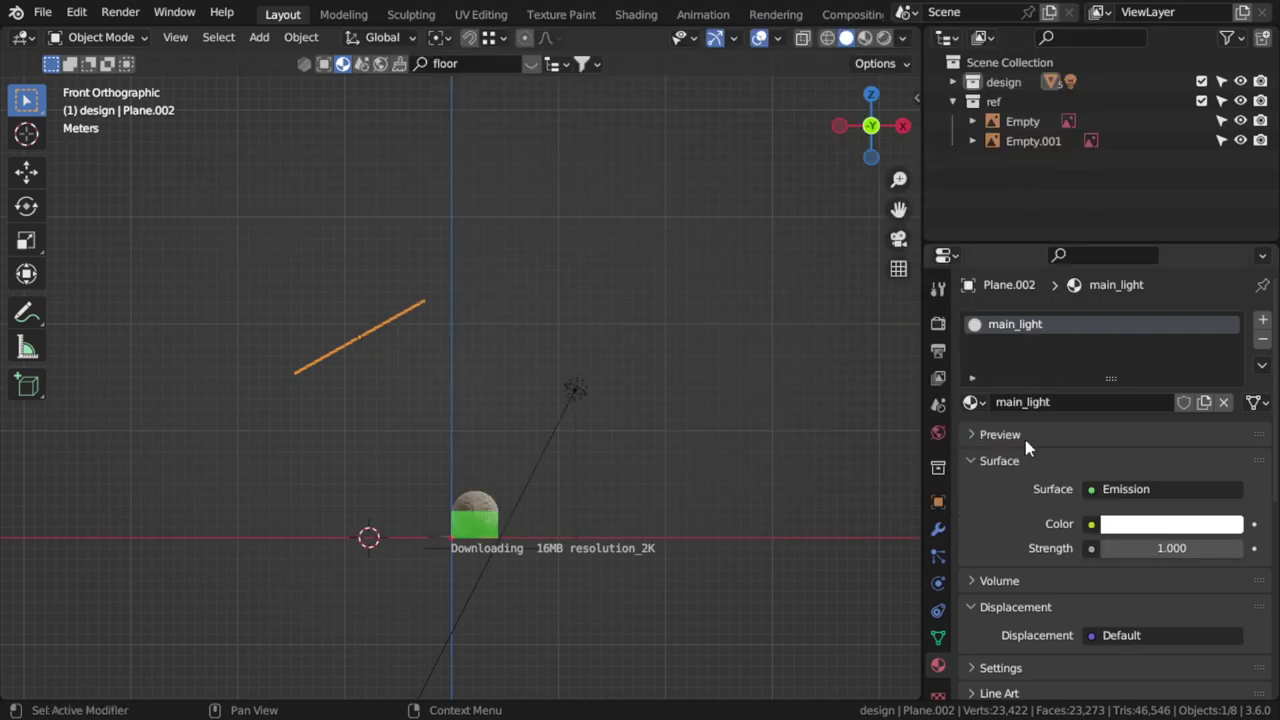
Drive the emission Strength with quadratic Light Falloff at Strength 12 and Smooth 1
{"action": "left_click", "coordinate": [1092, 548]}
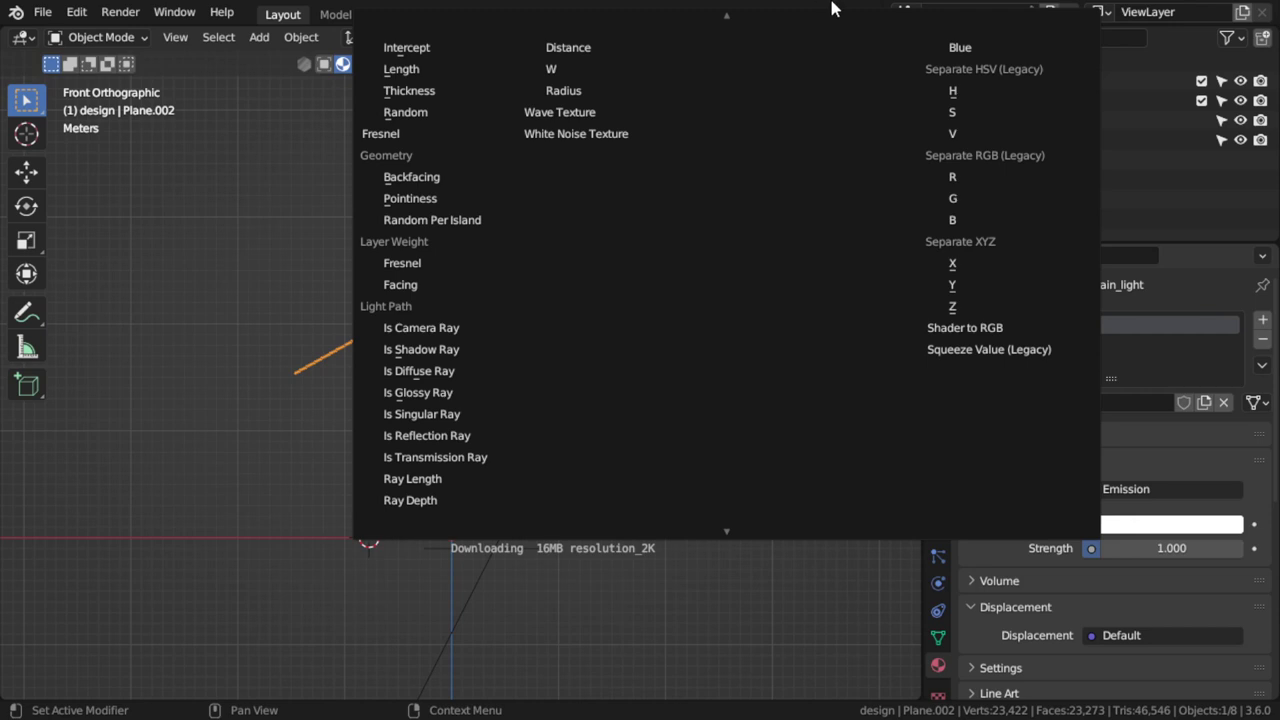
{"action": "left_click", "coordinate": [740, 72]}
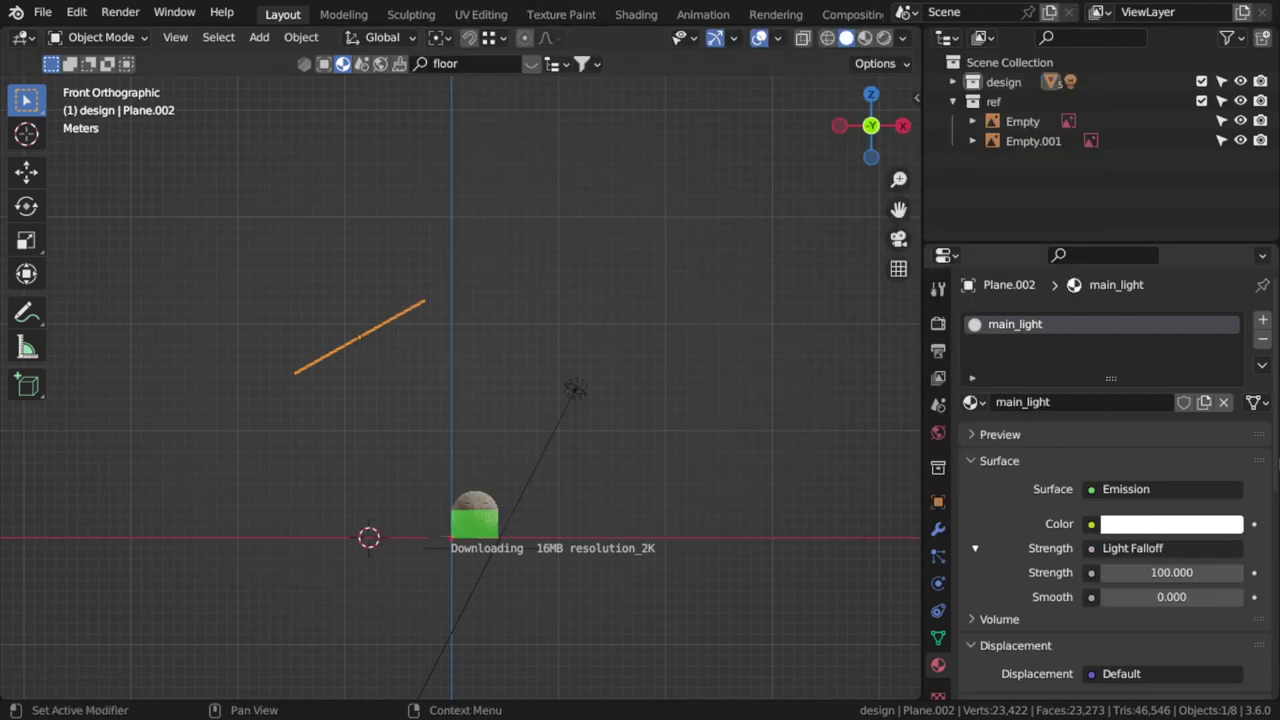
{"action": "left_click", "coordinate": [1172, 597]}
{"action": "type", "text": "1"}
{"action": "key", "text": "Return"}
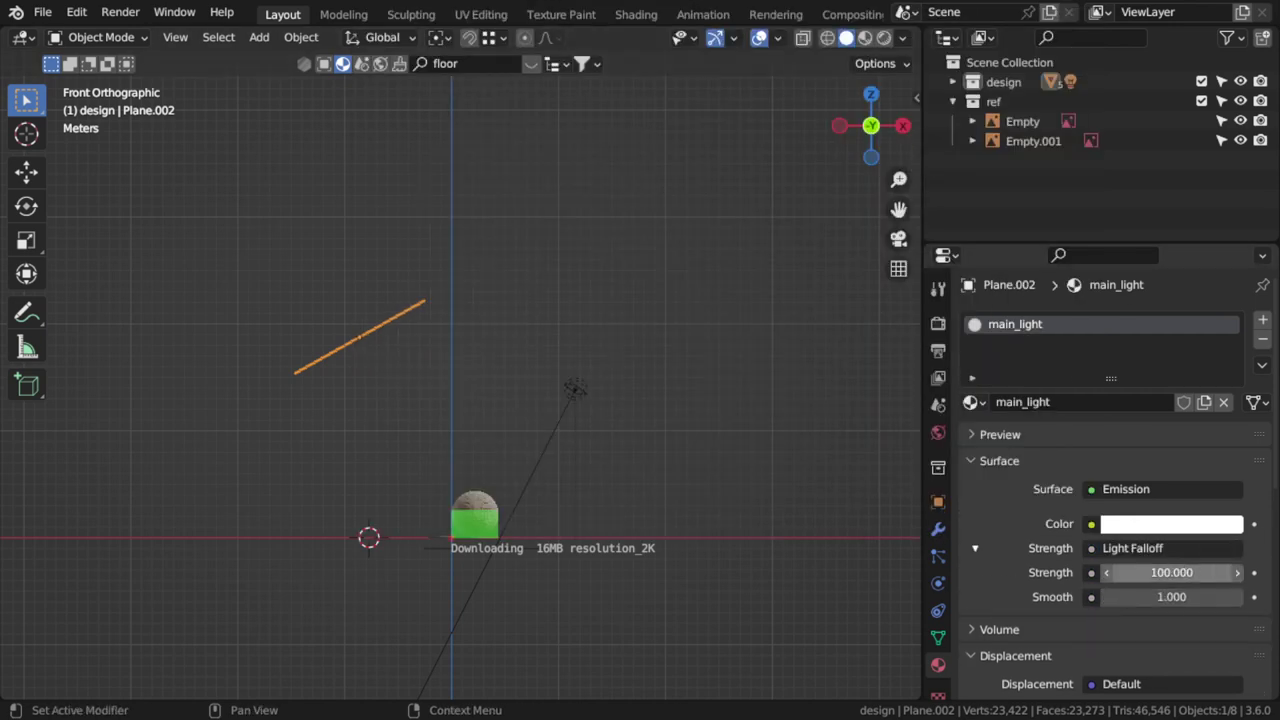
{"action": "left_click_drag", "start_coordinate": [1171, 572], "coordinate": [1193, 555]}
{"action": "left_click", "coordinate": [1187, 531]}
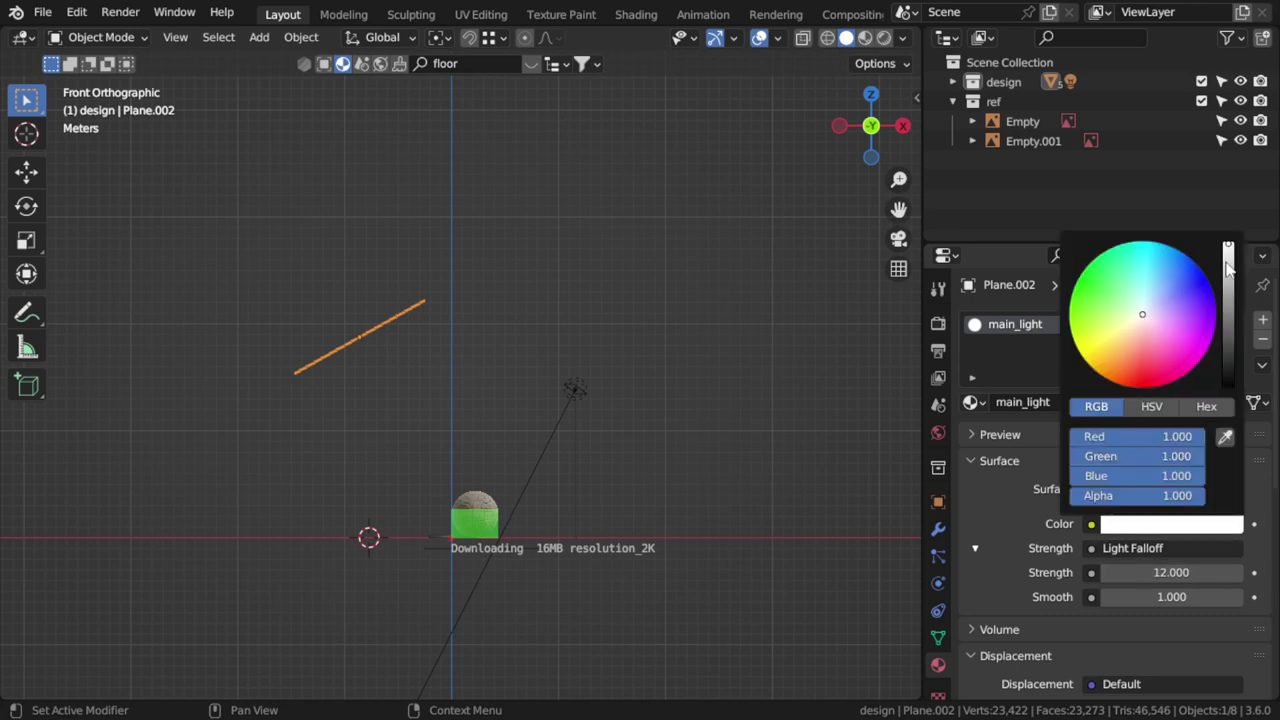
{"action": "middle_click_drag", "start_coordinate": [497, 415], "coordinate": [417, 505]}
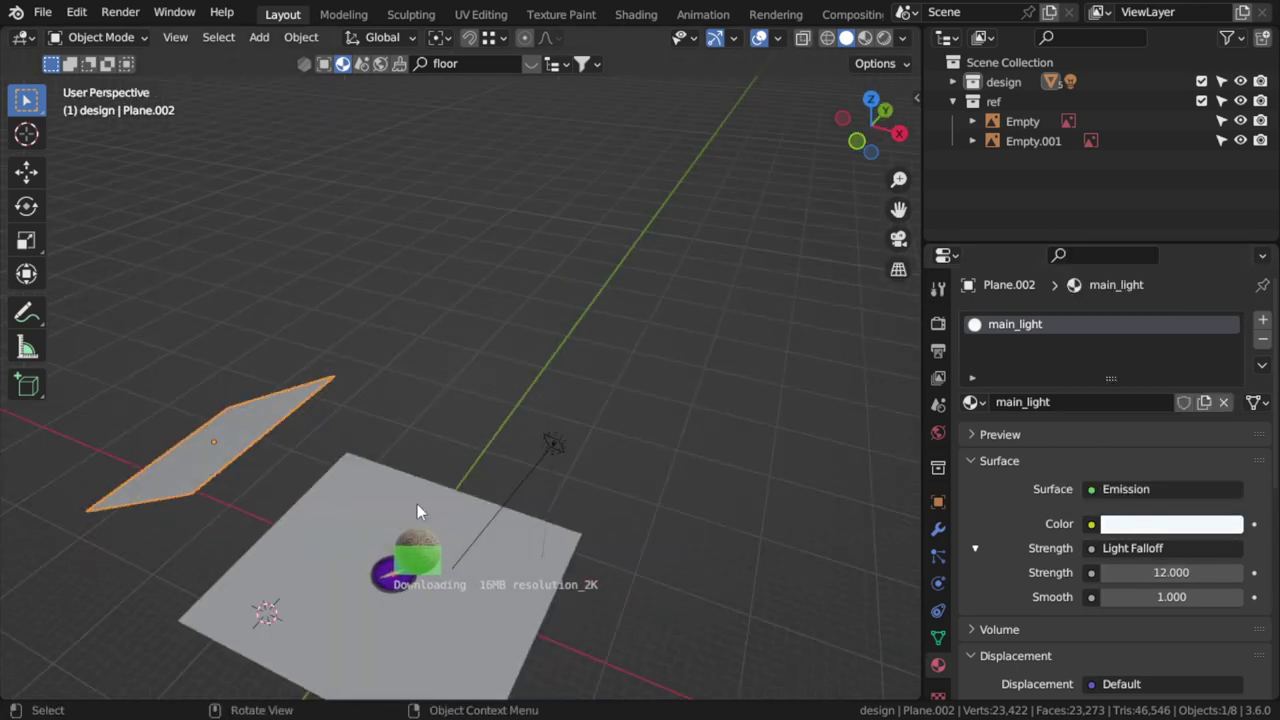
Rotate the light plane 45° into a diamond and raise it up and to the left
{"action": "key", "text": "KP_7"}
{"action": "scroll", "coordinate": [452, 530], "scroll_direction": "down", "scroll_amount": 2}
{"action": "key", "text": "g"}
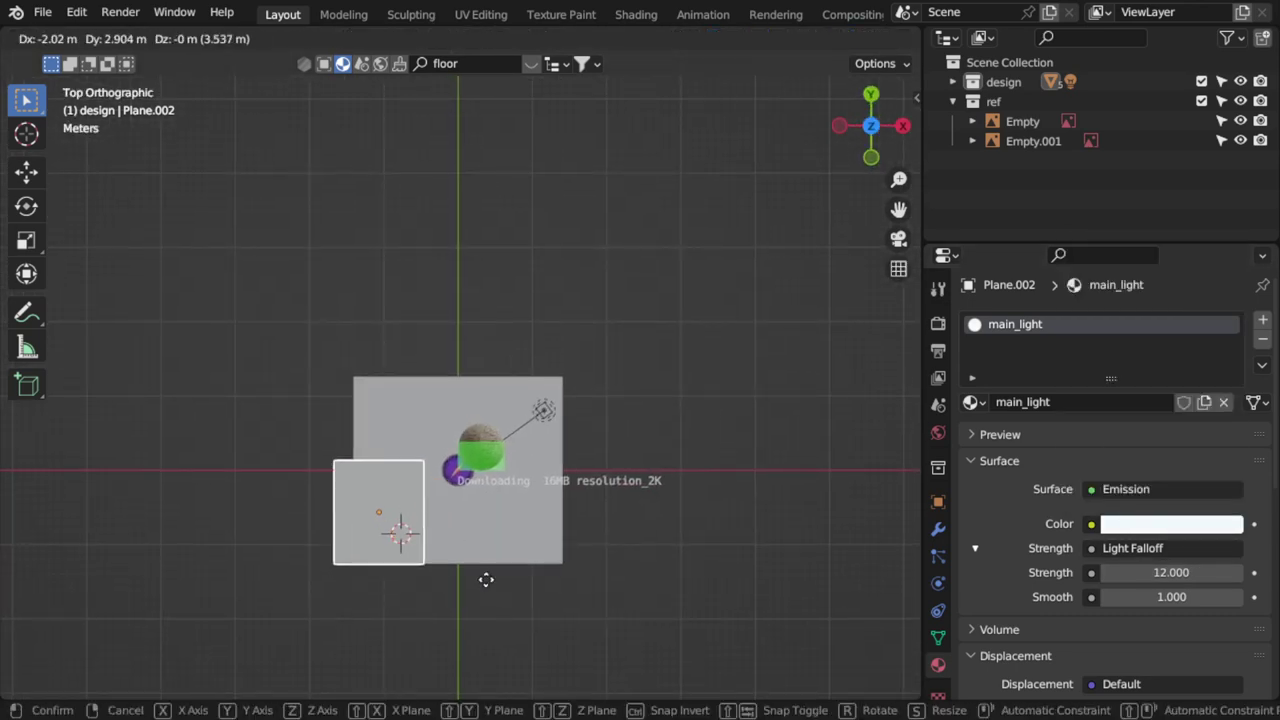
{"action": "left_click", "coordinate": [486, 582]}
{"action": "type", "text": "r45"}
{"action": "key", "text": "Return"}
{"action": "key", "text": "KP_8"}
{"action": "key", "text": "KP_1"}
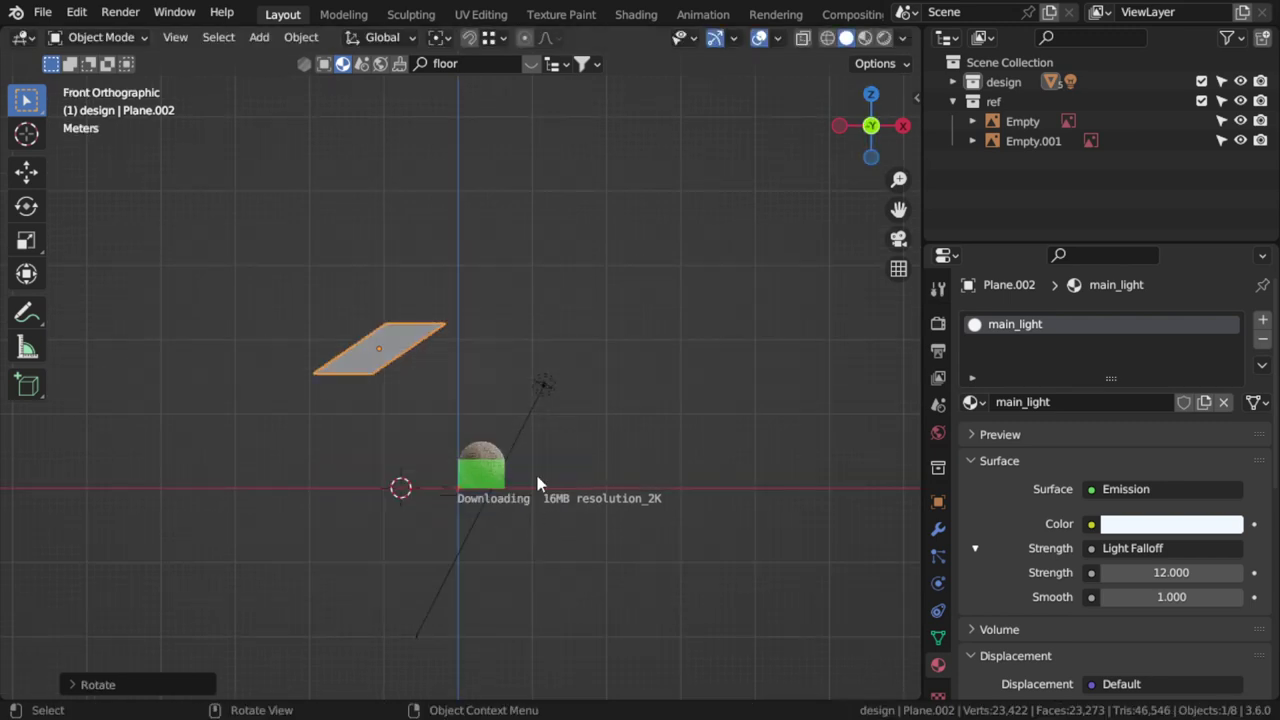
{"action": "key", "text": "g"}
{"action": "left_click", "coordinate": [548, 490]}
{"action": "middle_click_drag", "start_coordinate": [549, 490], "coordinate": [420, 583]}
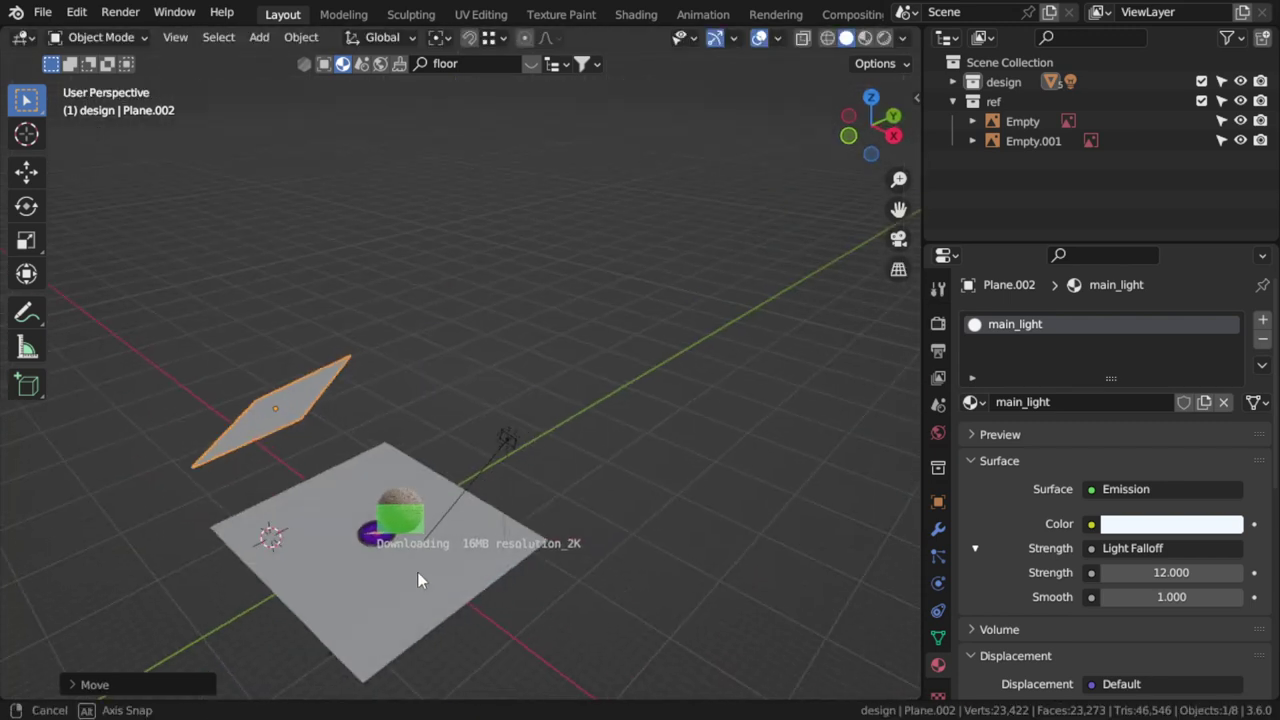
{"action": "key", "text": "KP_7"}
{"action": "key", "text": "KP_3"}
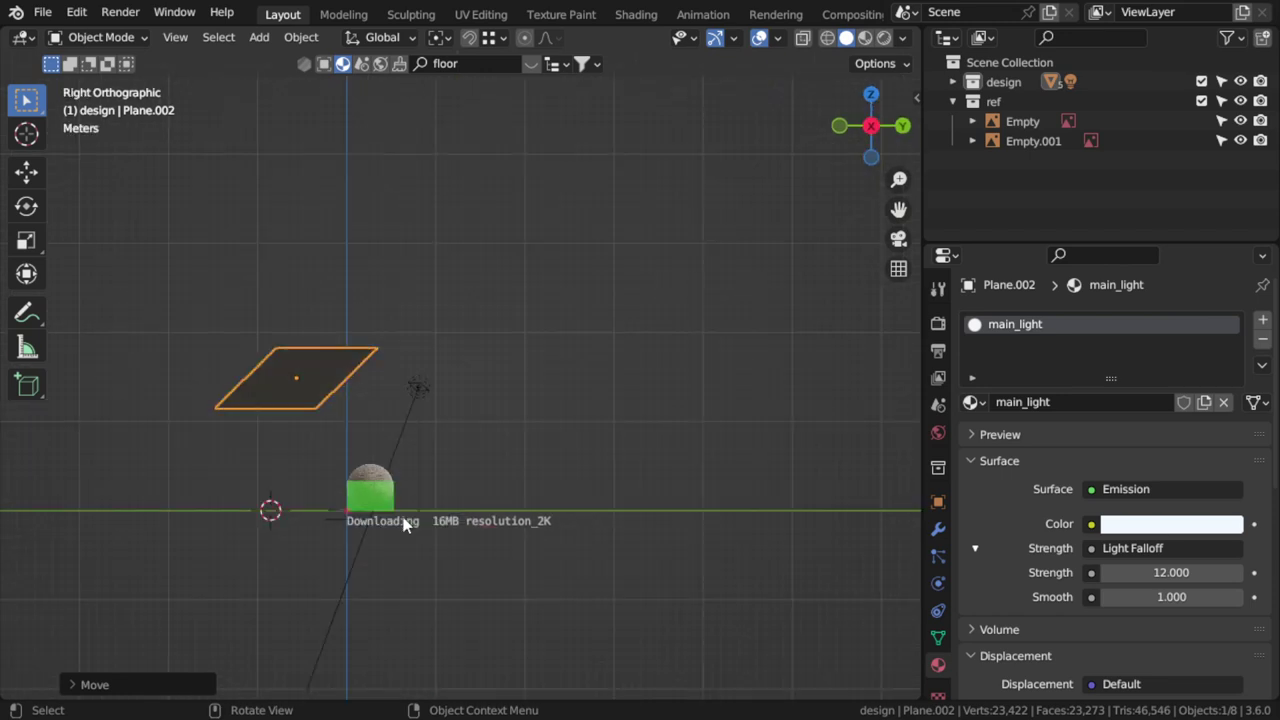
Duplicate the light plane to the right, tilt the copy and tint its emission cream
{"action": "key", "text": "shift+d"}
{"action": "left_click", "coordinate": [585, 451]}
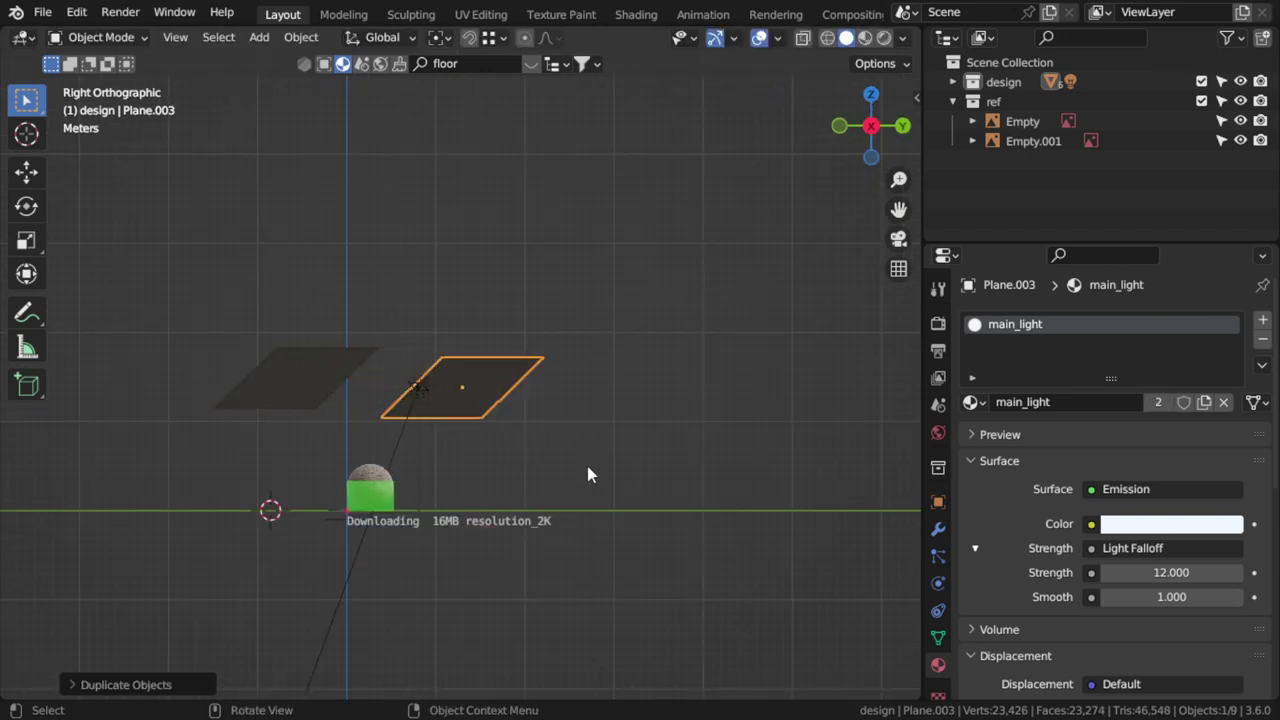
{"action": "key", "text": "r"}
{"action": "left_click", "coordinate": [493, 515]}
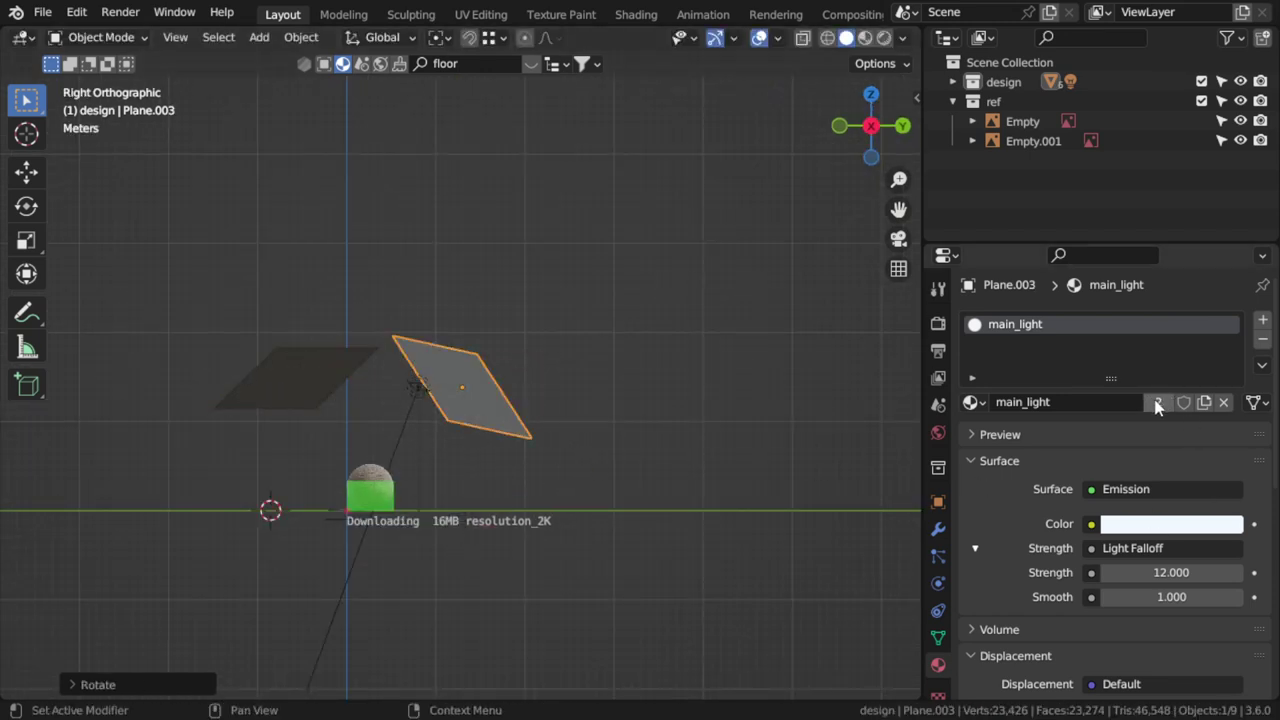
{"action": "left_click", "coordinate": [1180, 527]}
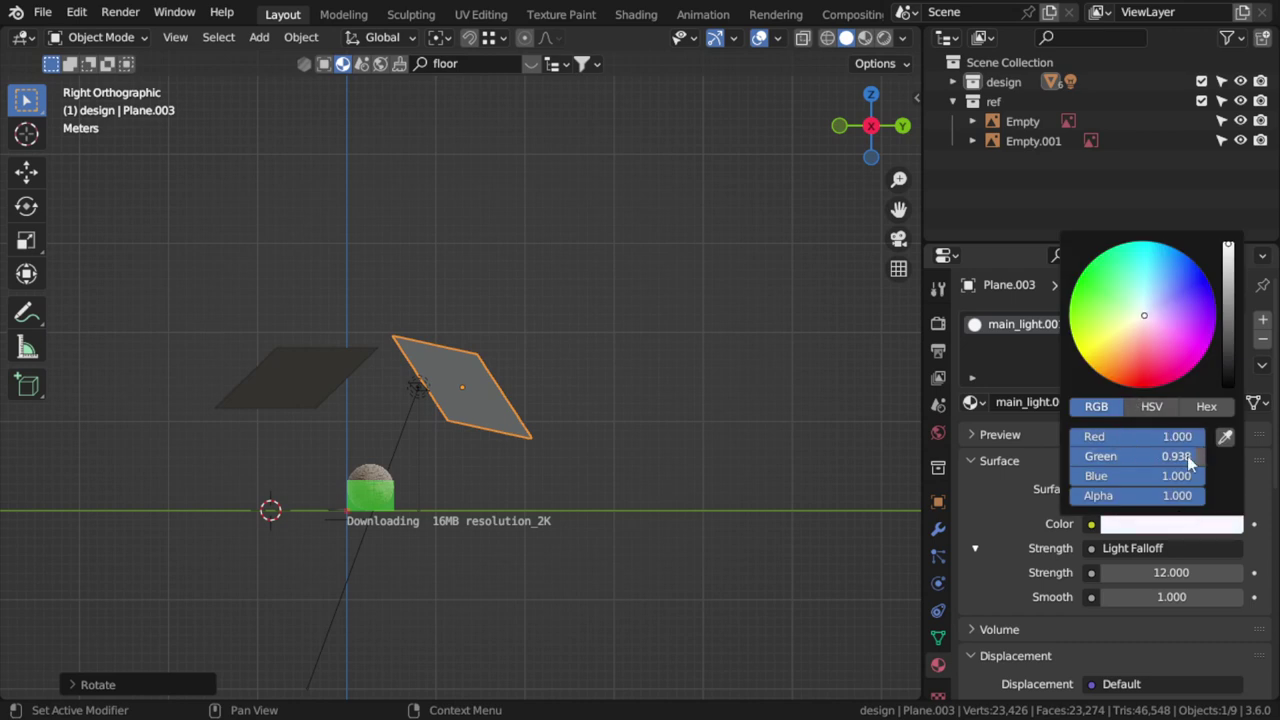
{"action": "left_click", "coordinate": [1150, 343]}
Scale the copied plane slightly larger and save 1-icon-safari.blend
{"action": "middle_click_drag", "start_coordinate": [511, 340], "coordinate": [553, 410]}
{"action": "key", "text": "KP_3"}
{"action": "key", "text": "g"}
{"action": "key", "text": "r"}
{"action": "key", "text": "s"}
{"action": "left_click", "coordinate": [608, 420]}
{"action": "middle_click_drag", "start_coordinate": [608, 420], "coordinate": [595, 443]}
{"action": "key", "text": "KP_7"}
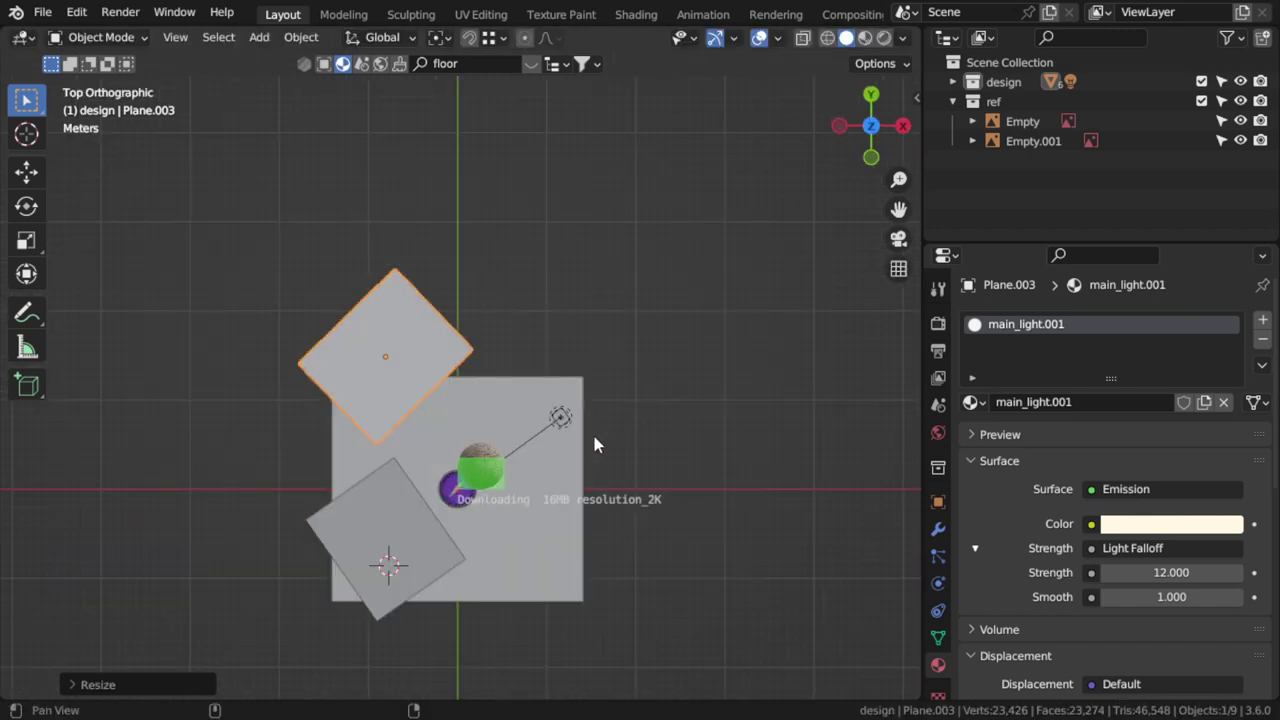
{"action": "scroll", "coordinate": [566, 400], "scroll_direction": "up", "scroll_amount": 3}
{"action": "key", "text": "ctrl+s"}
{"action": "middle_click_drag", "start_coordinate": [566, 396], "coordinate": [520, 299]}
Move the area light, floor and both light planes into a new CAmera collection
{"action": "left_click", "coordinate": [540, 362], "text": "shift"}
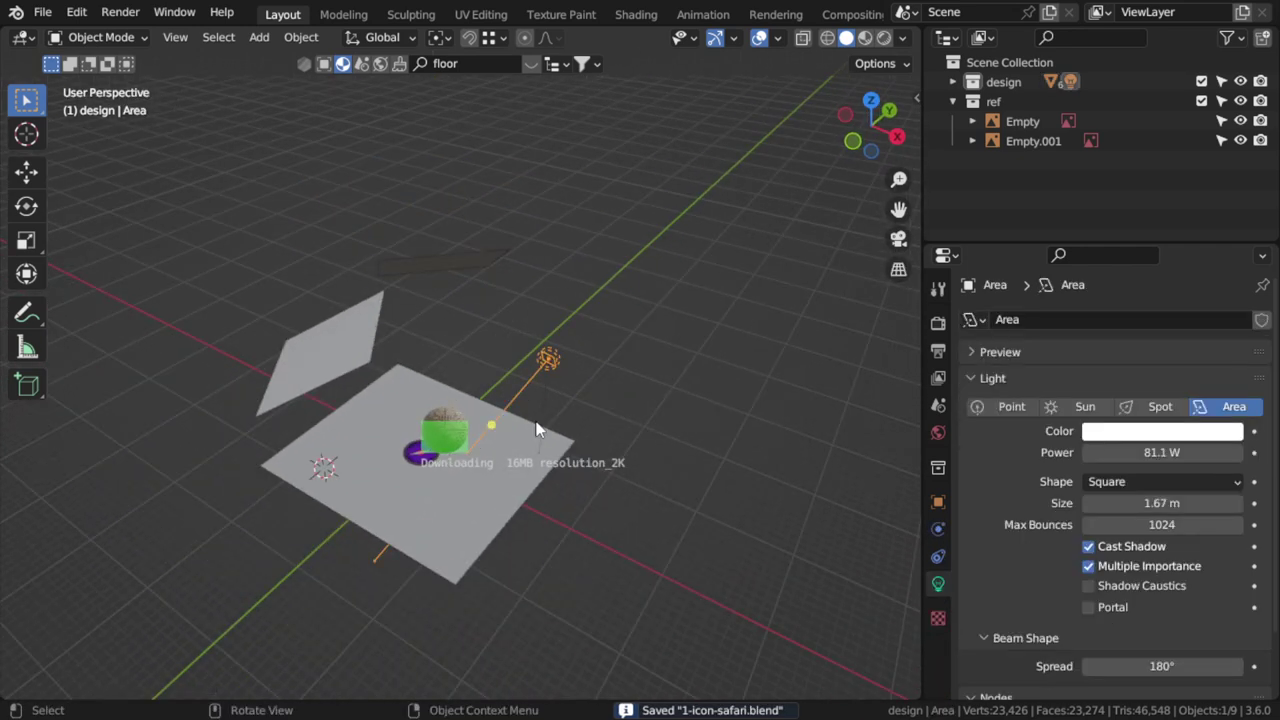
{"action": "left_click", "coordinate": [530, 430], "text": "shift"}
{"action": "left_click", "coordinate": [452, 268], "text": "shift"}
{"action": "left_click", "coordinate": [370, 338], "text": "shift"}
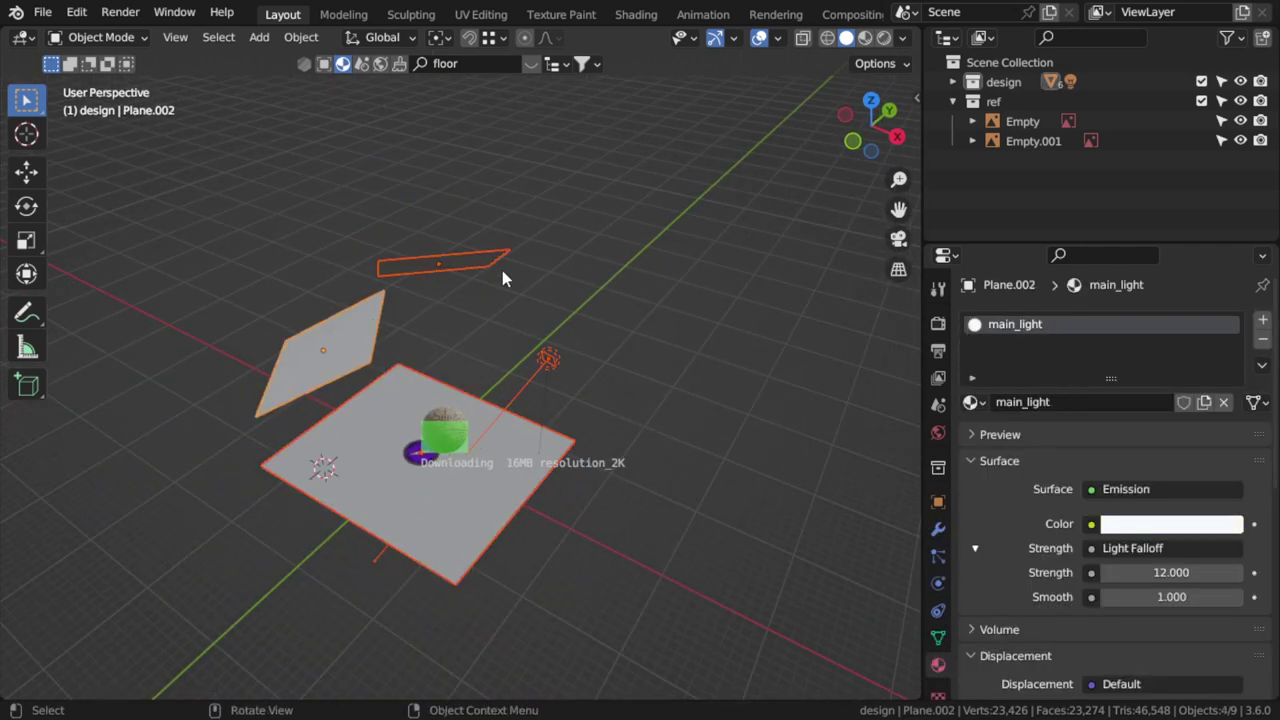
{"action": "key", "text": "m"}
{"action": "left_click", "coordinate": [502, 274]}
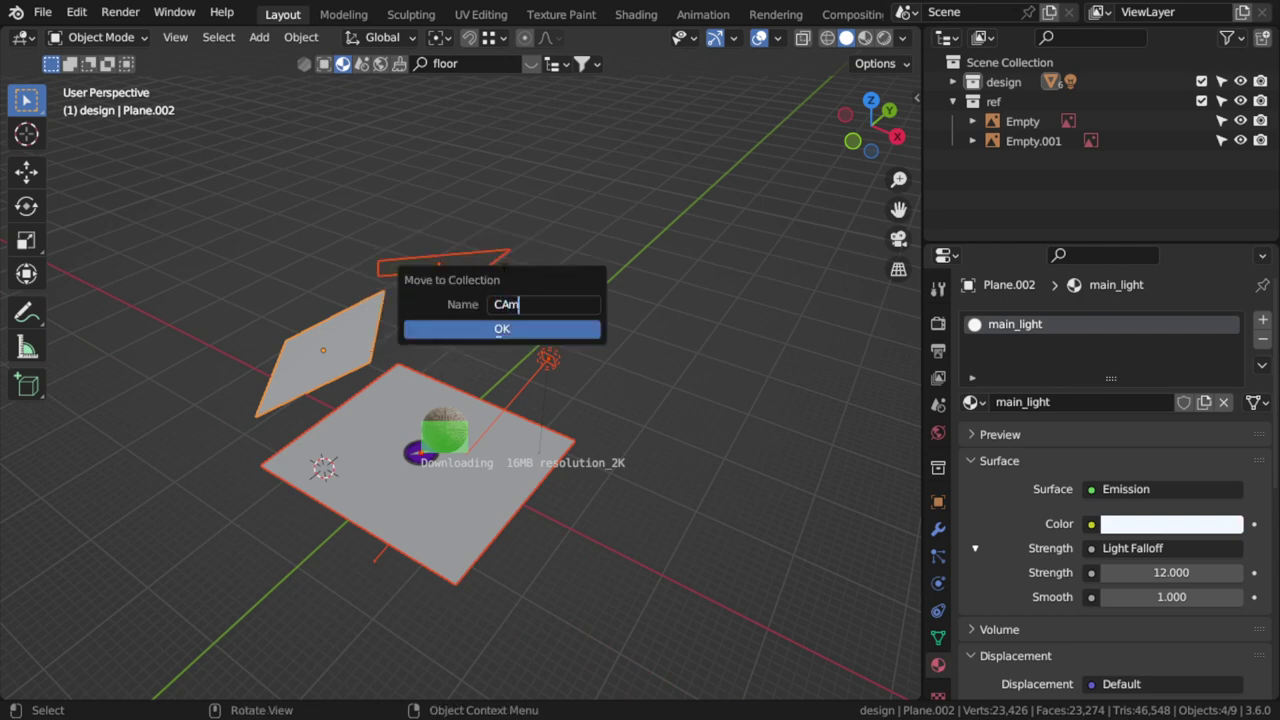
{"action": "key", "text": "Return"}
Add a camera to the CAmera collection, look through it and set a 100 mm focal length
{"action": "middle_click_drag", "start_coordinate": [521, 291], "coordinate": [587, 284]}
{"action": "key", "text": "KP_7"}
{"action": "key", "text": "shift+a"}
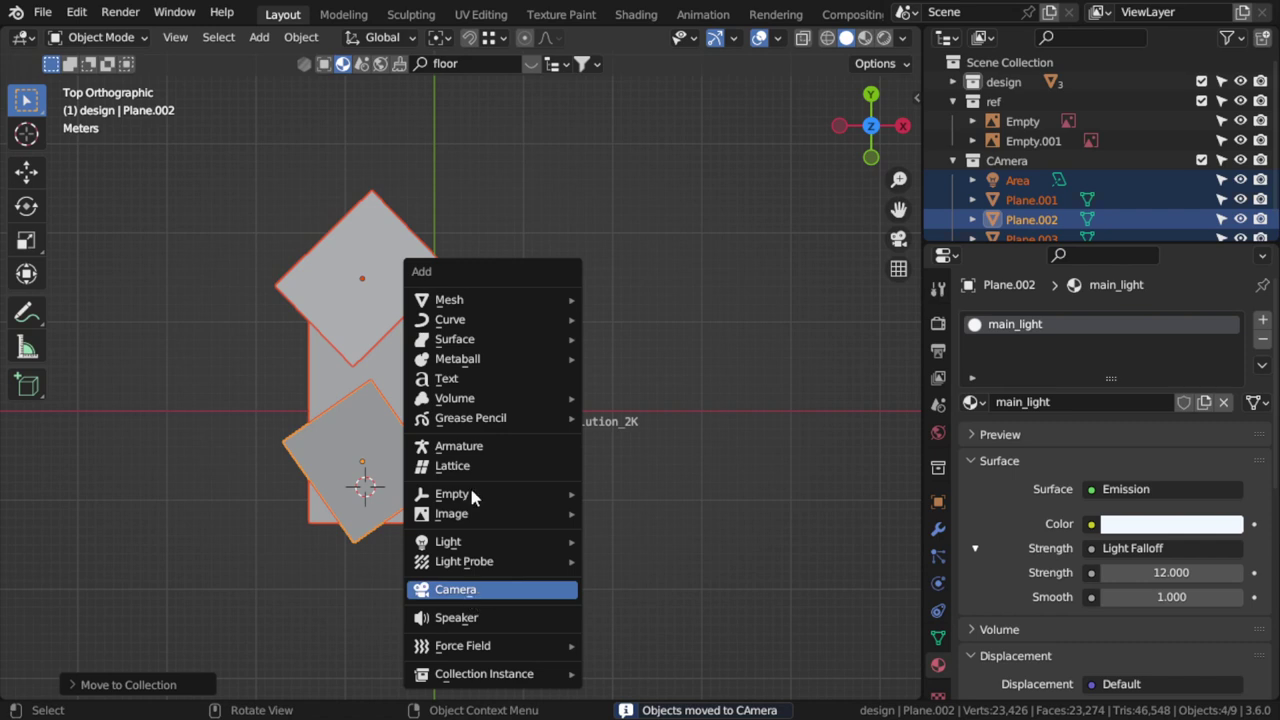
{"action": "left_click", "coordinate": [471, 589]}
{"action": "key", "text": "m"}
{"action": "left_click", "coordinate": [362, 411]}
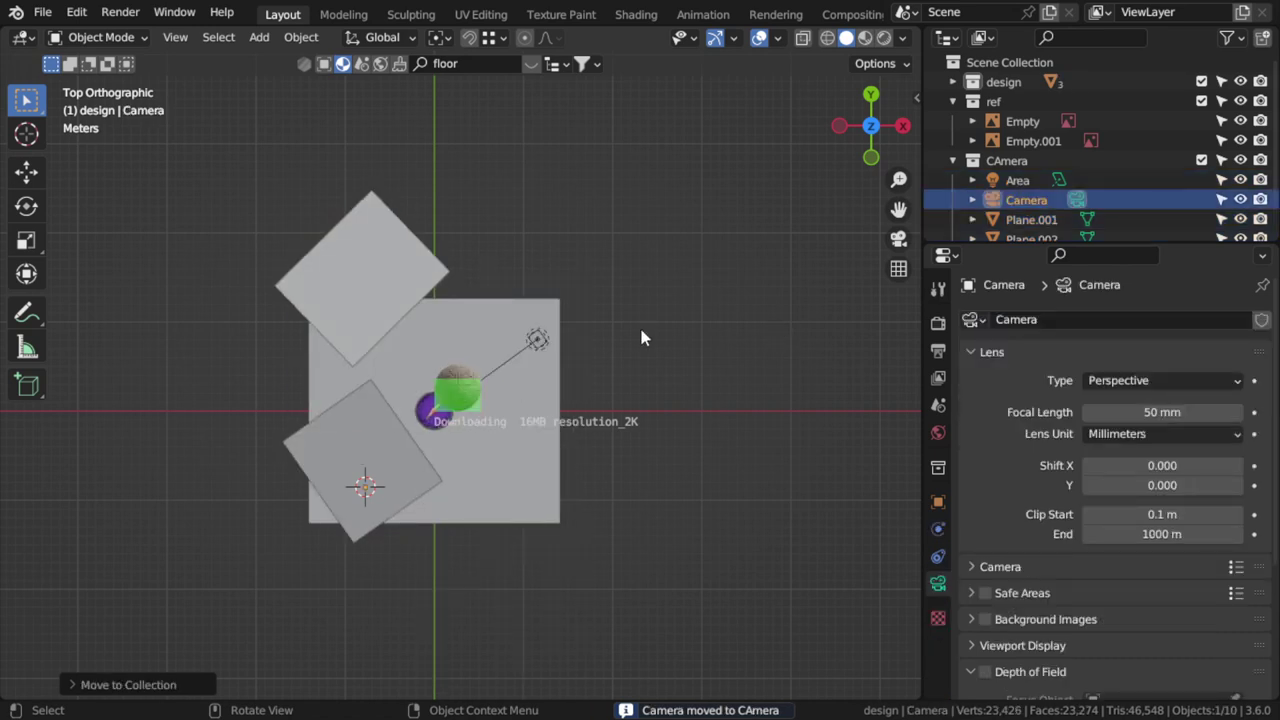
{"action": "key", "text": "KP_0"}
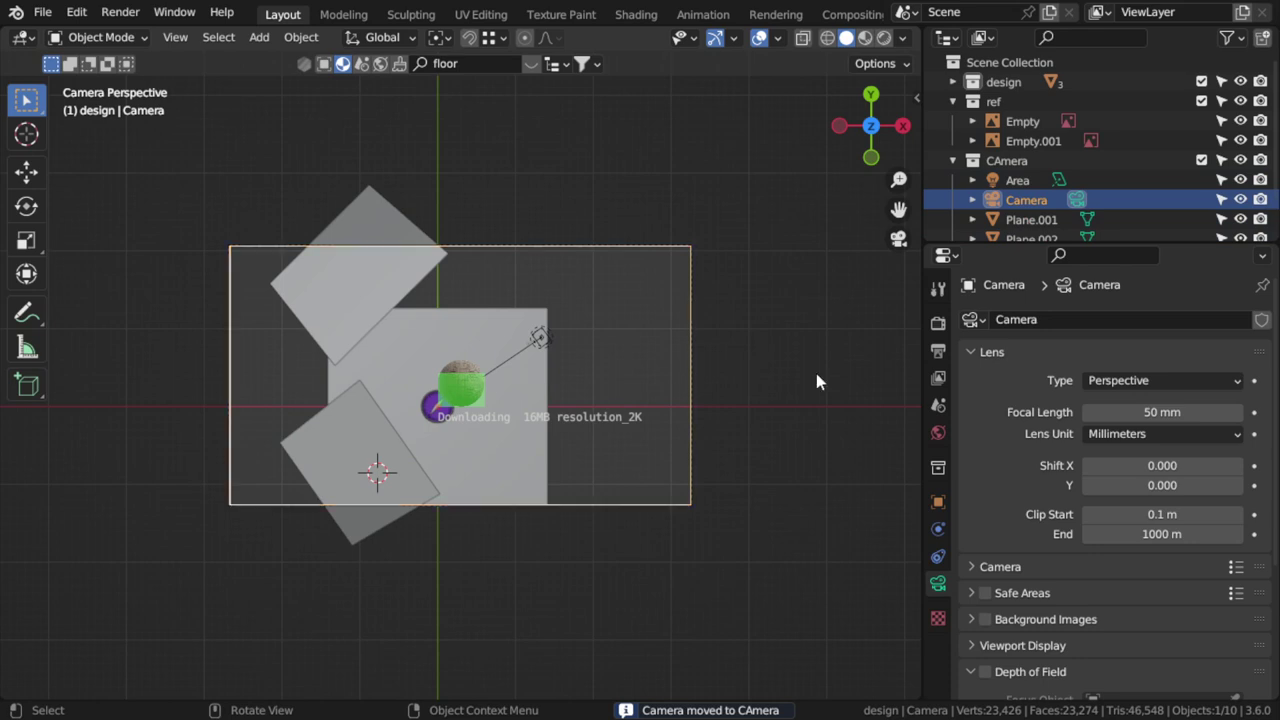
{"action": "left_click", "coordinate": [1160, 412]}
{"action": "type", "text": "100"}
{"action": "key", "text": "Return"}
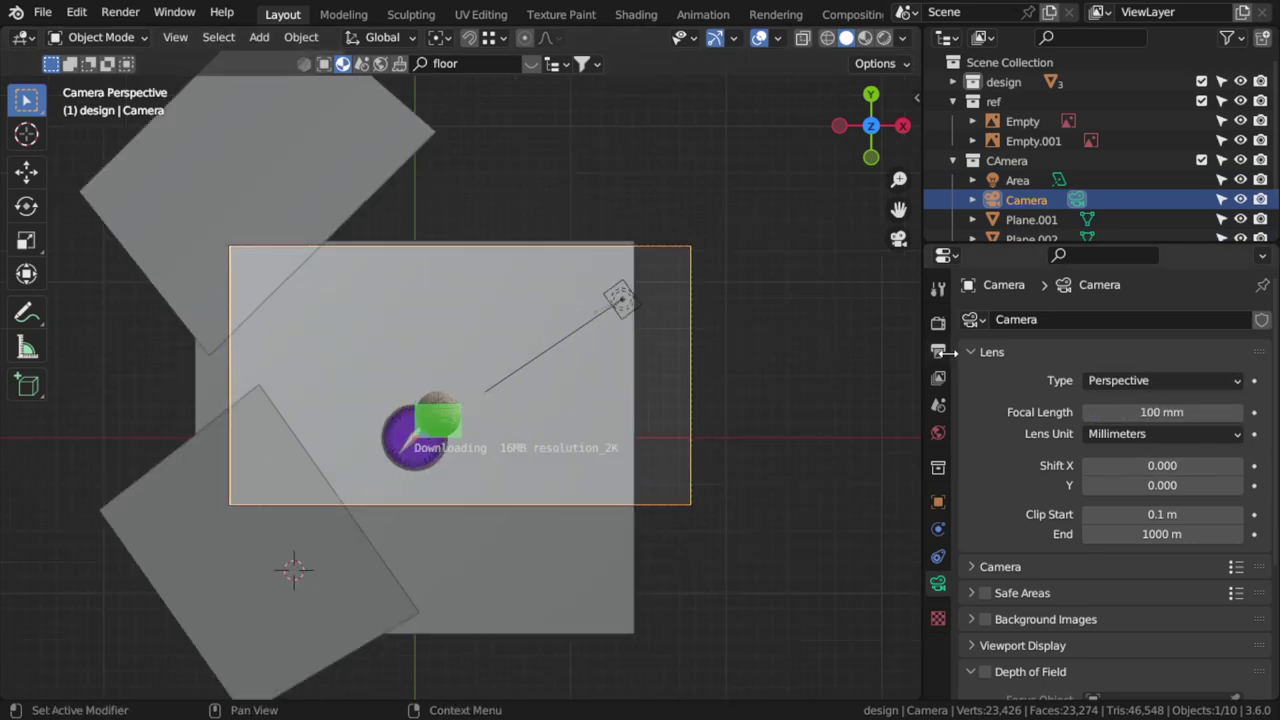
Set resolution X to 1000 px, lock the camera to view and frame the compass
{"action": "left_click", "coordinate": [940, 351]}
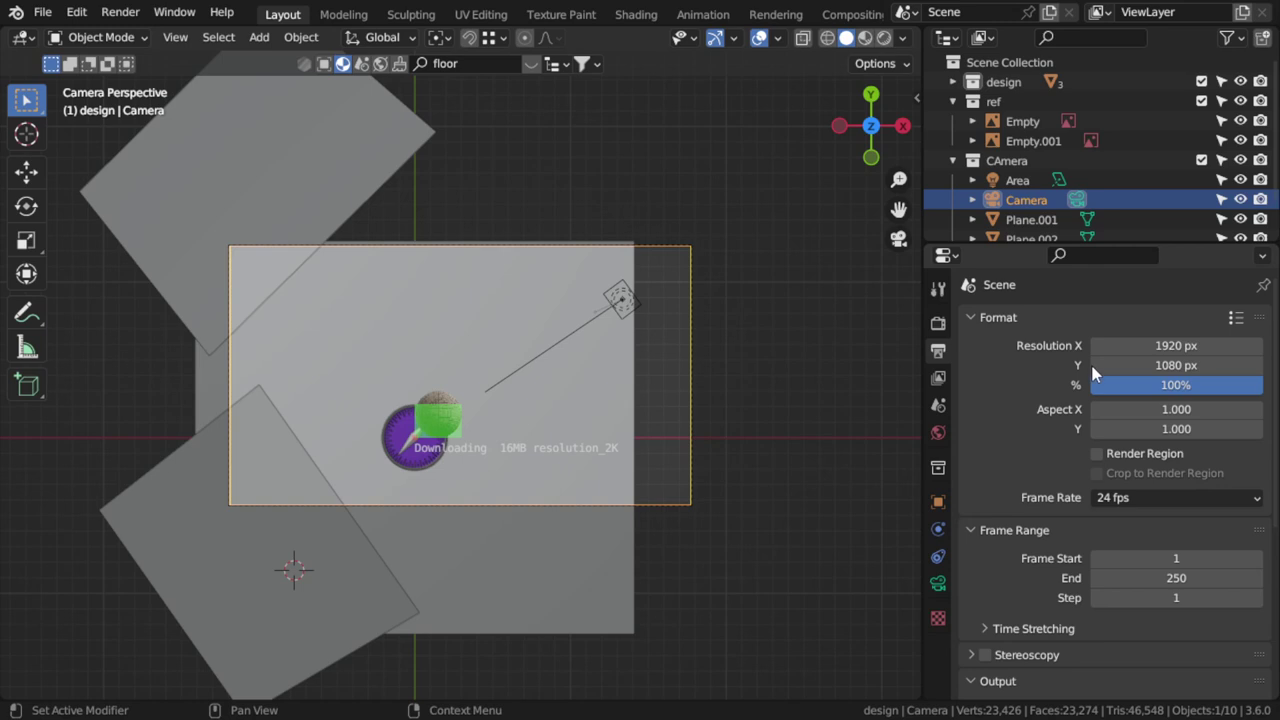
{"action": "left_click", "coordinate": [1175, 345]}
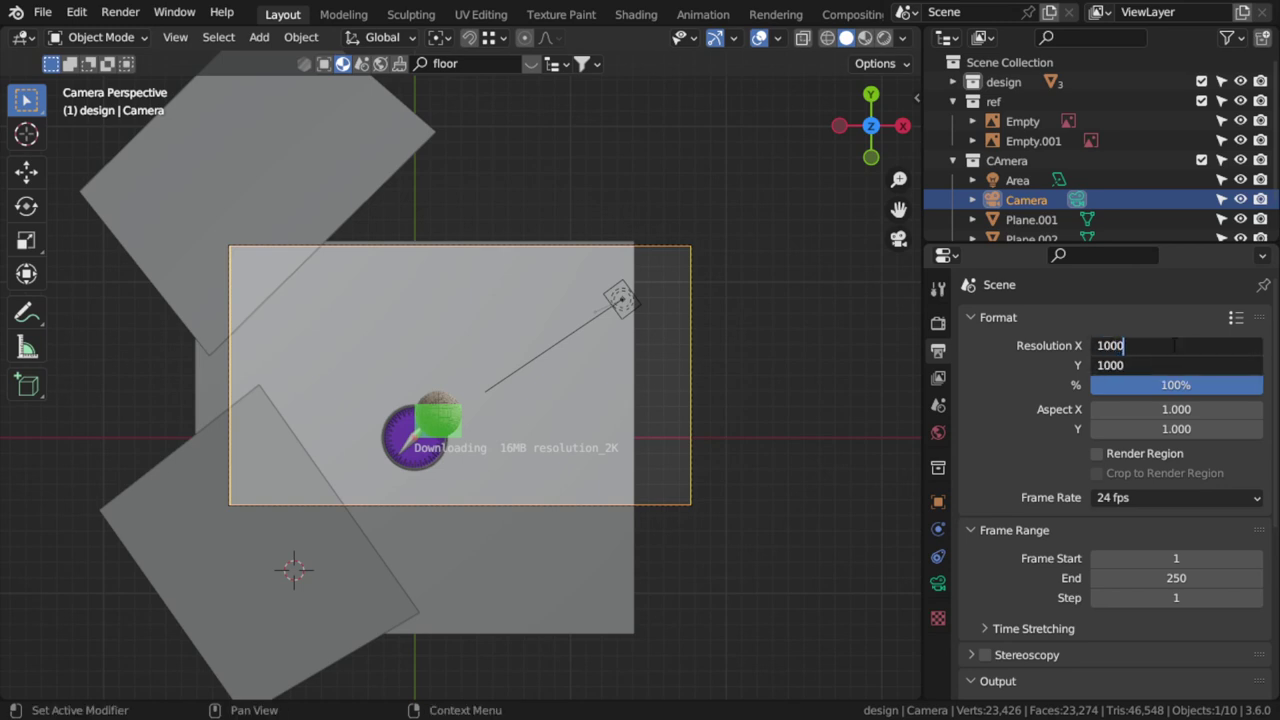
{"action": "key", "text": "Return"}
{"action": "key", "text": "n"}
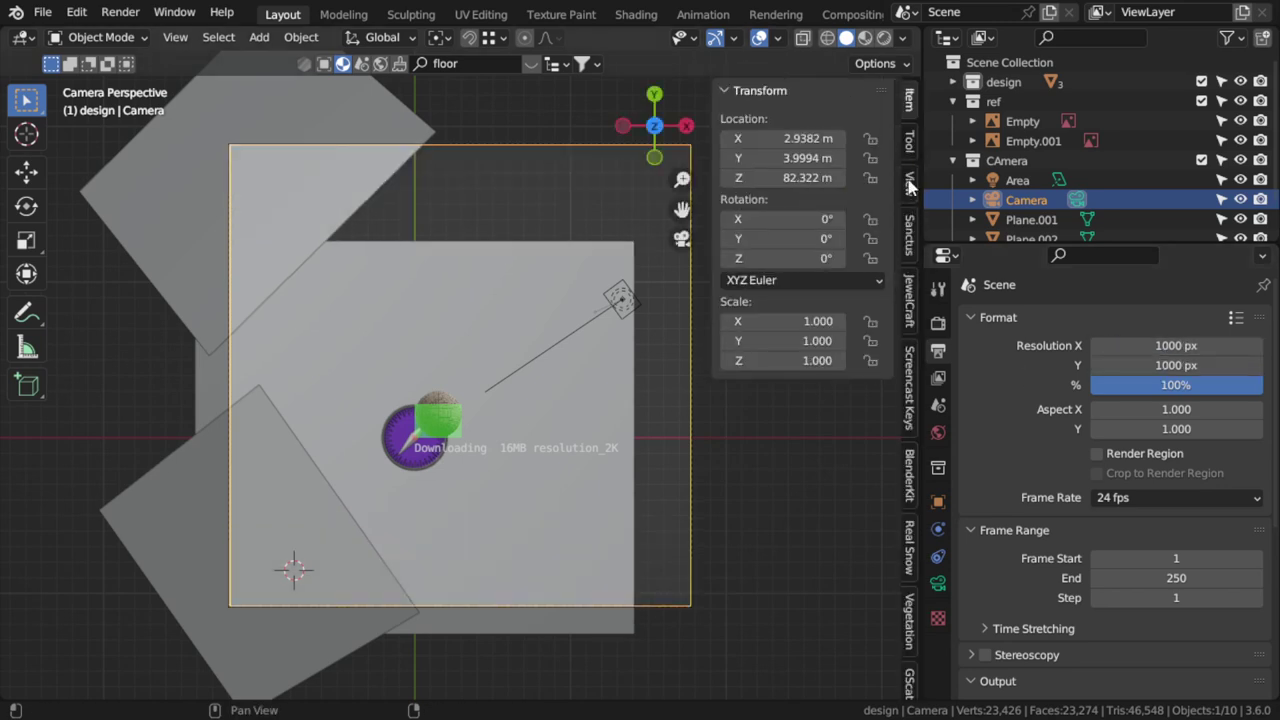
{"action": "left_click", "coordinate": [909, 188]}
{"action": "left_click", "coordinate": [796, 333]}
{"action": "key", "text": "n"}
{"action": "mouse_move", "coordinate": [563, 414]}
{"action": "middle_mouse_down", "text": "shift"}
{"action": "mouse_move", "coordinate": [569, 386]}
{"action": "mouse_move", "coordinate": [557, 438]}
{"action": "middle_mouse_up", "text": "shift"}
{"action": "scroll", "coordinate": [545, 283], "scroll_direction": "up", "scroll_amount": 6}
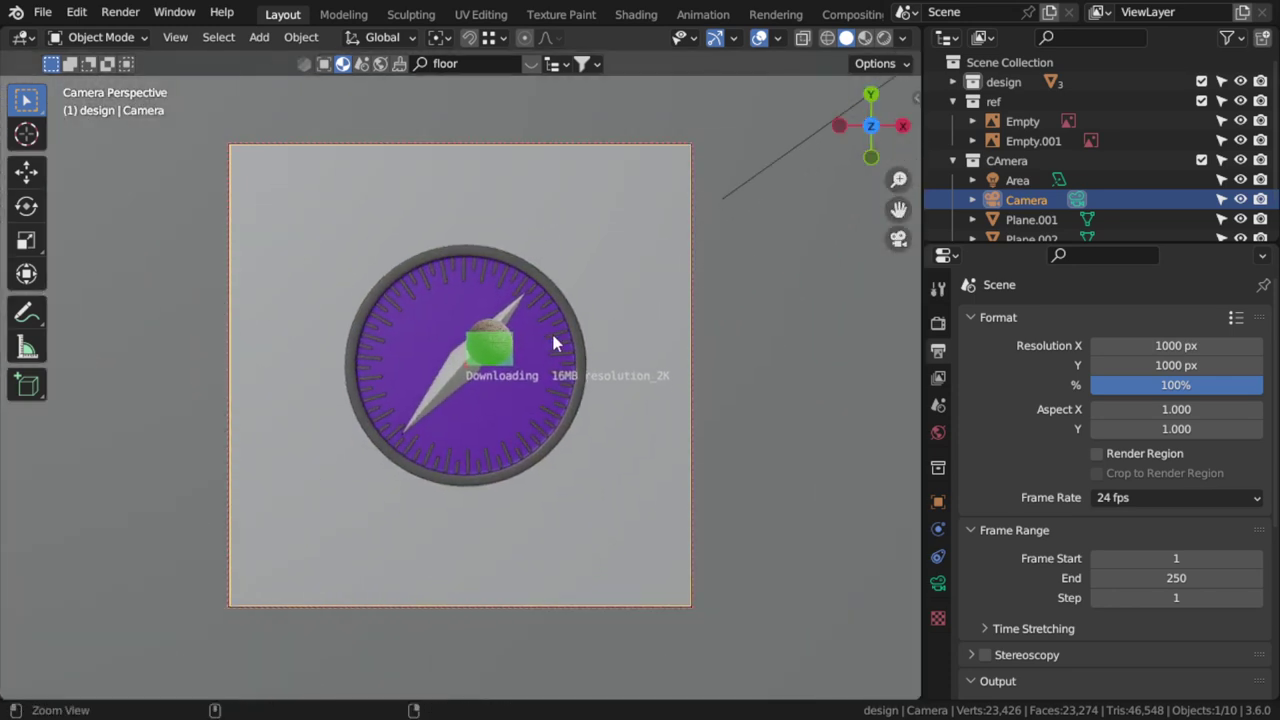
Nudge the camera view, switch to rendered shading and inspect the floor plane's material
{"action": "scroll", "coordinate": [558, 260], "scroll_direction": "up", "scroll_amount": 2}
{"action": "middle_click_drag", "start_coordinate": [558, 260], "coordinate": [643, 273]}
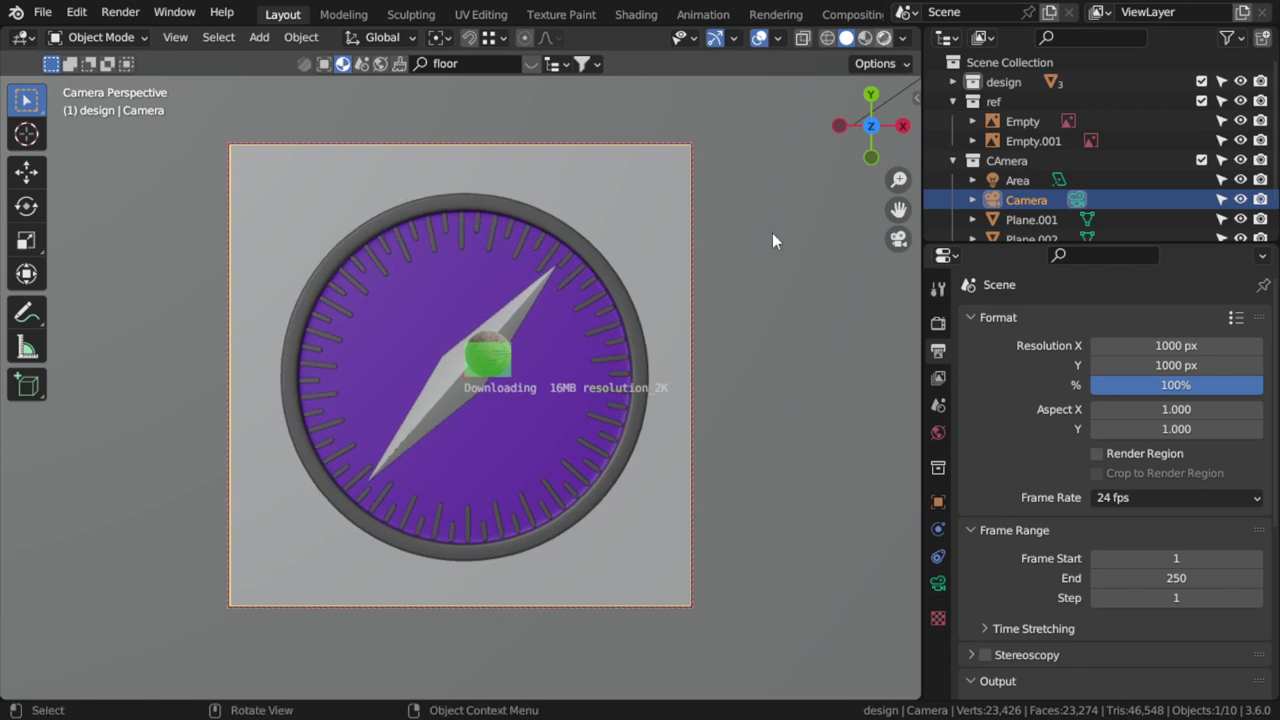
{"action": "key", "text": "z"}
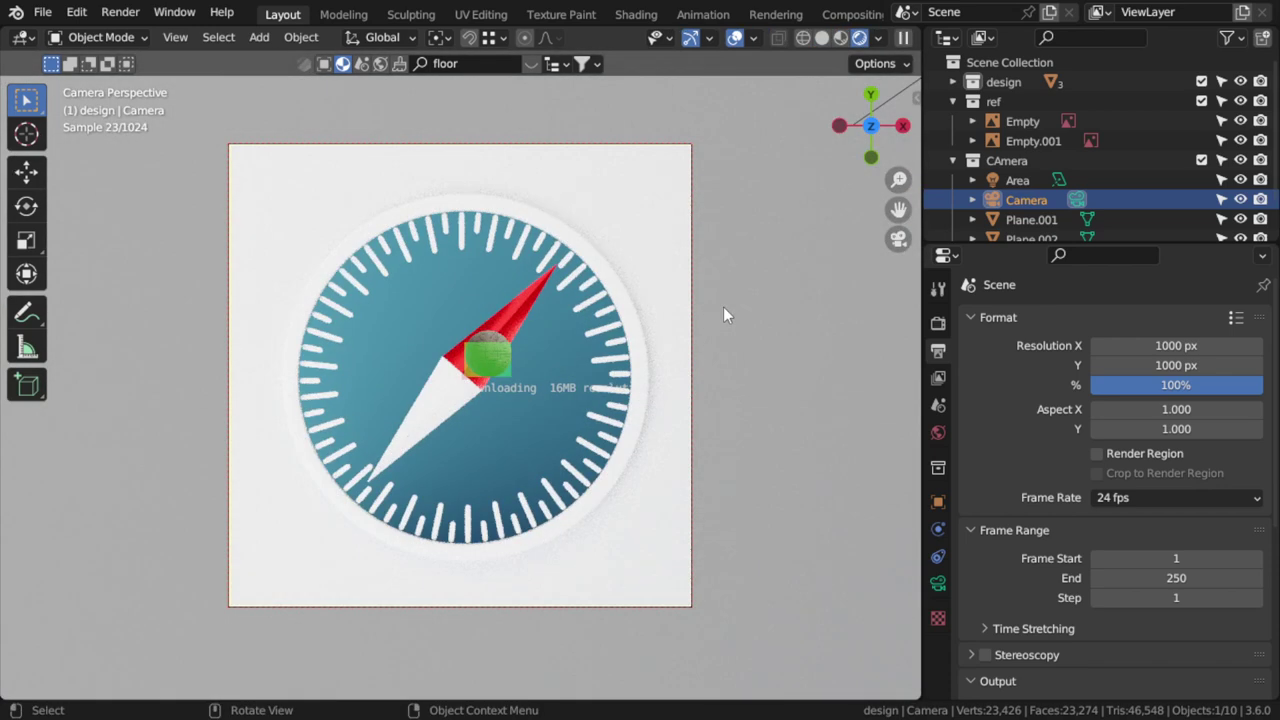
{"action": "left_click", "coordinate": [800, 471]}
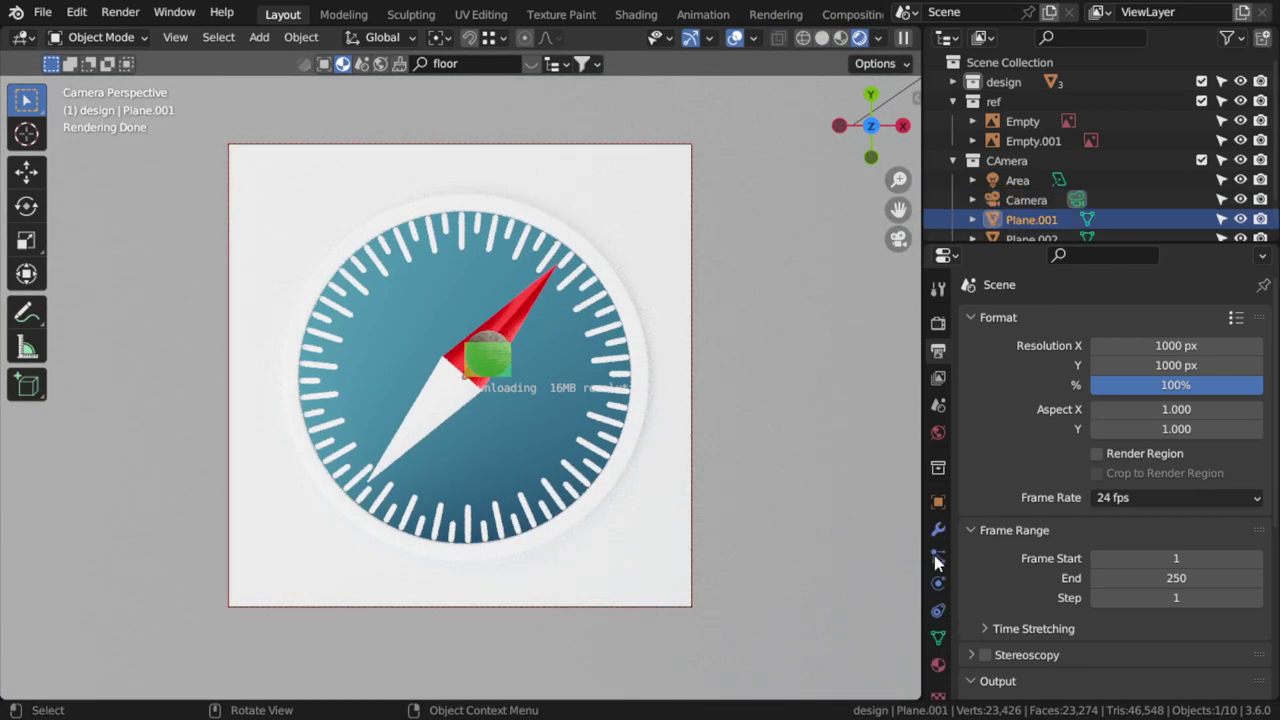
{"action": "left_click", "coordinate": [938, 666]}
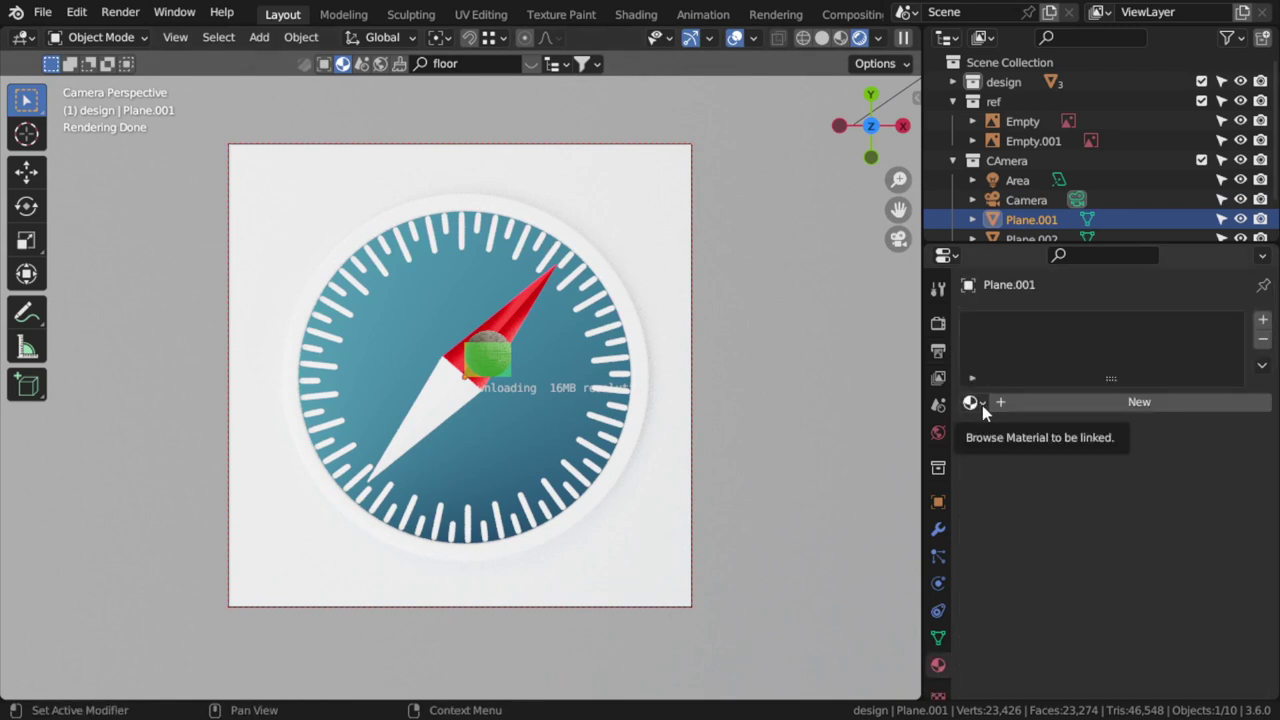
Link the World colour to an Environment Texture for lenong_3_4k.hdr lighting and view the floor
{"action": "left_click", "coordinate": [938, 436]}
{"action": "left_click", "coordinate": [1091, 441]}
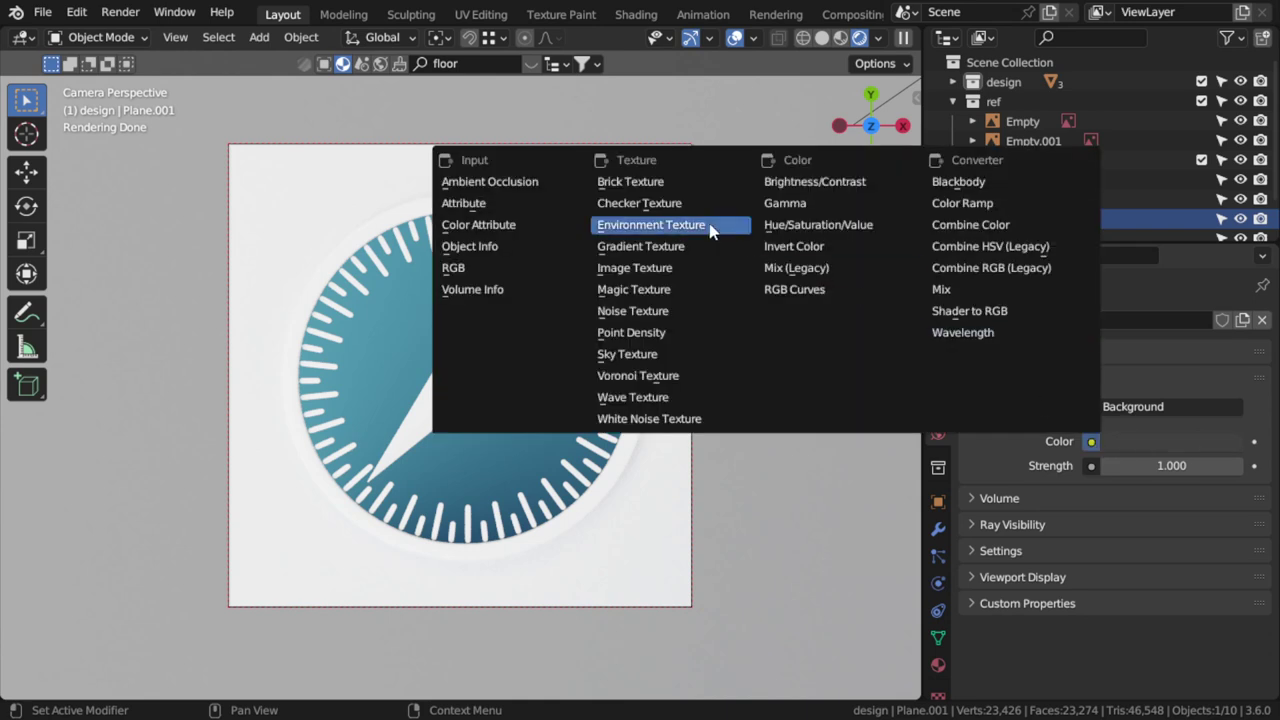
{"action": "left_click", "coordinate": [660, 220]}
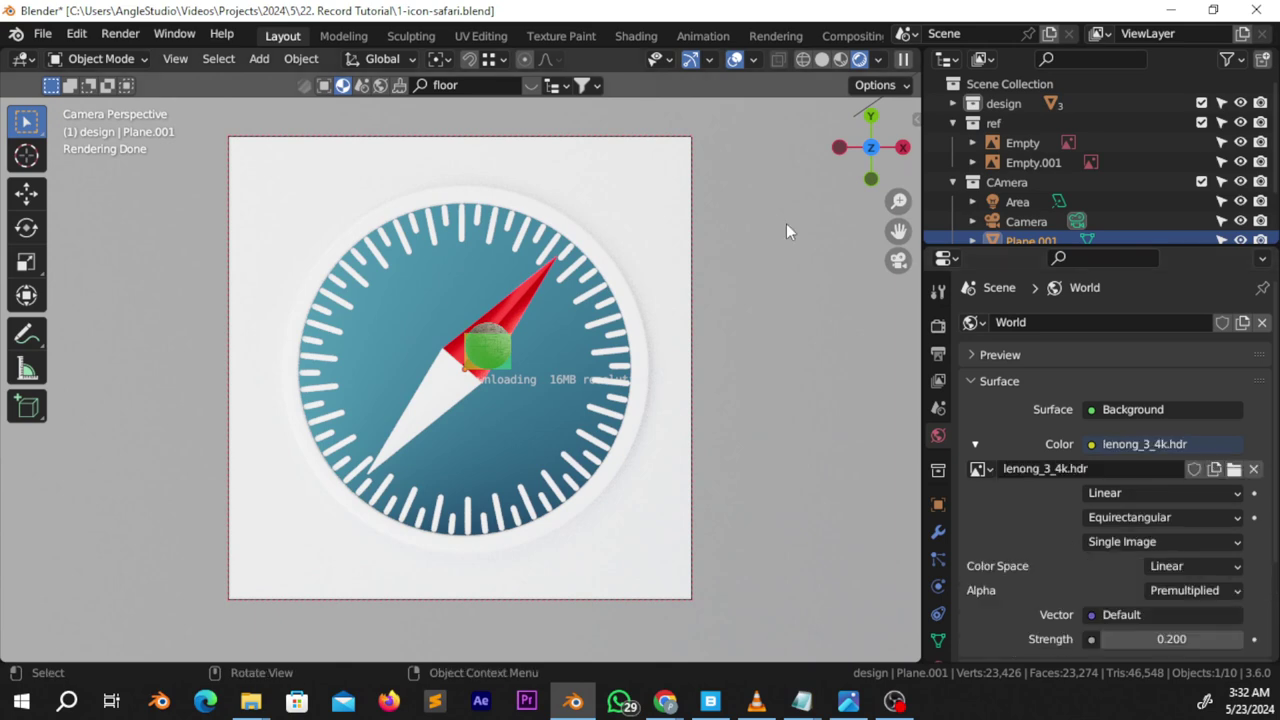
{"action": "key", "text": "KP_7"}
{"action": "scroll", "coordinate": [786, 231], "scroll_direction": "down", "scroll_amount": 7}
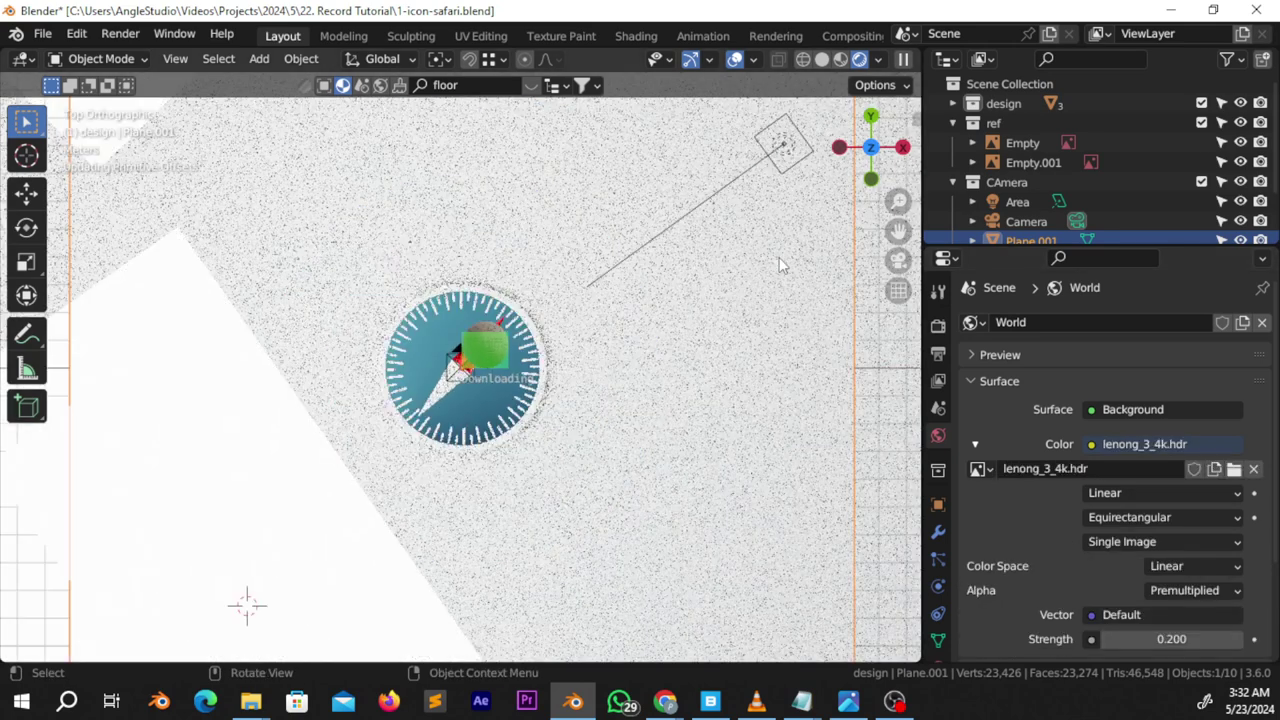
{"action": "middle_click_drag", "start_coordinate": [772, 270], "coordinate": [606, 443]}
{"action": "scroll", "coordinate": [559, 362], "scroll_direction": "up", "scroll_amount": 3}
{"action": "middle_click_drag", "start_coordinate": [559, 354], "coordinate": [912, 652]}
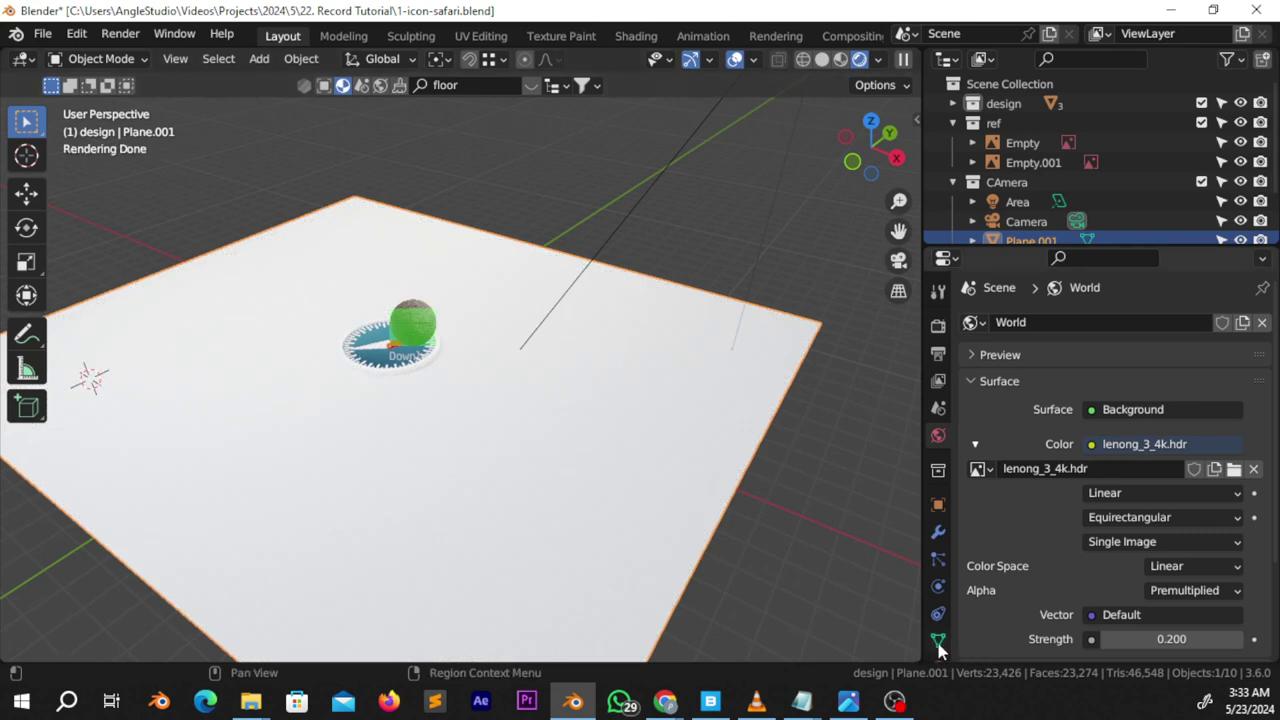
Create a new grey material for the floor plane and assign it to all its faces
{"action": "scroll", "coordinate": [935, 640], "scroll_direction": "down", "scroll_amount": 2}
{"action": "left_click", "coordinate": [937, 600]}
{"action": "left_click", "coordinate": [1263, 323]}
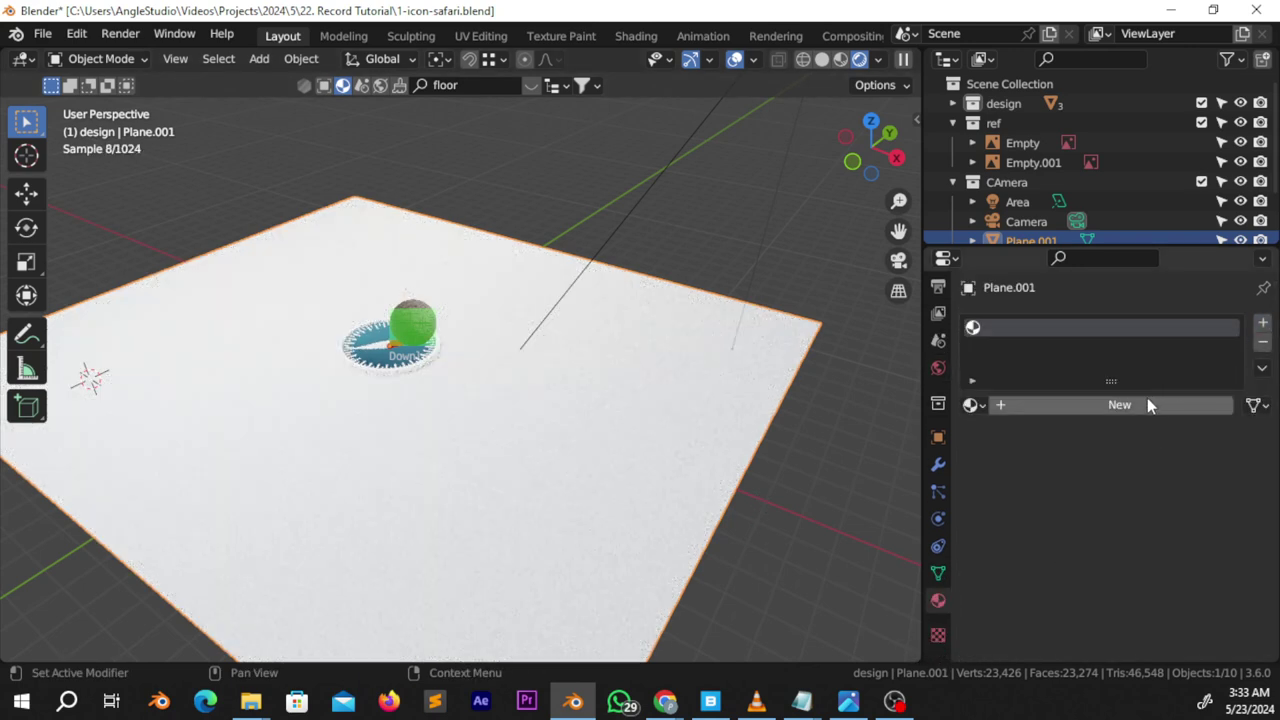
{"action": "left_click", "coordinate": [1139, 404]}
{"action": "left_click", "coordinate": [1160, 576]}
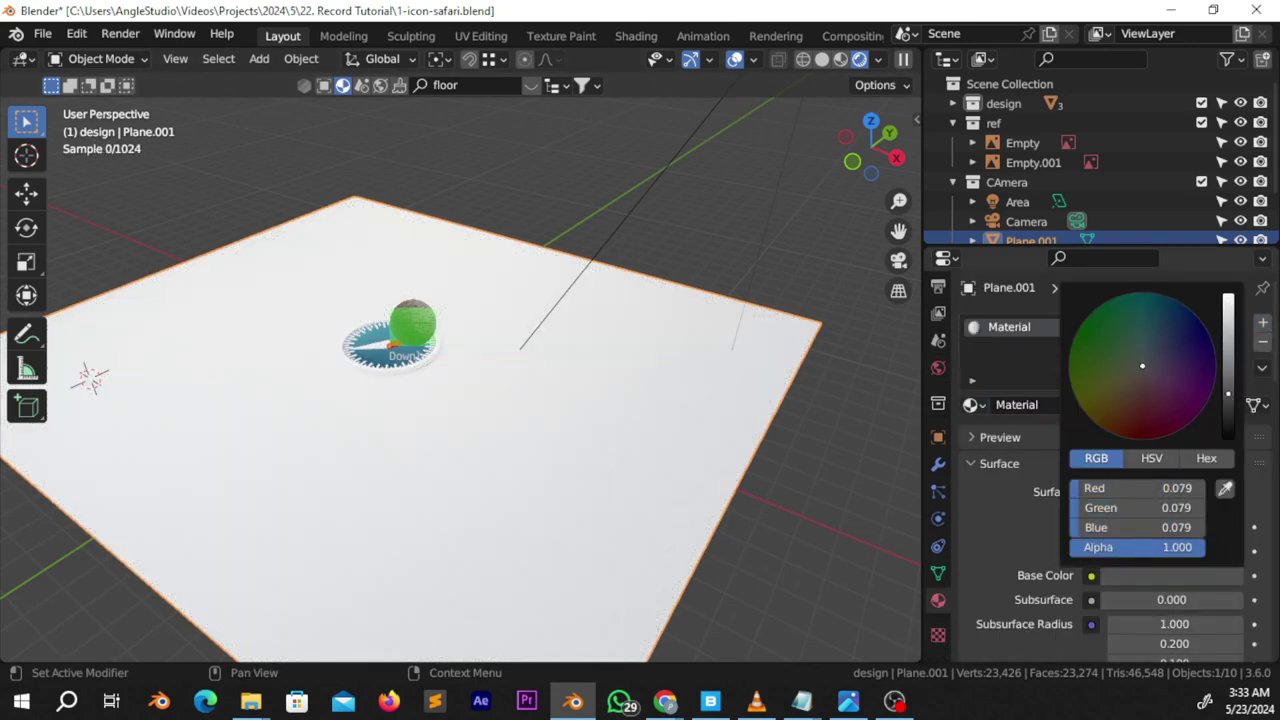
{"action": "left_click", "coordinate": [1229, 407]}
{"action": "key", "text": "Tab"}
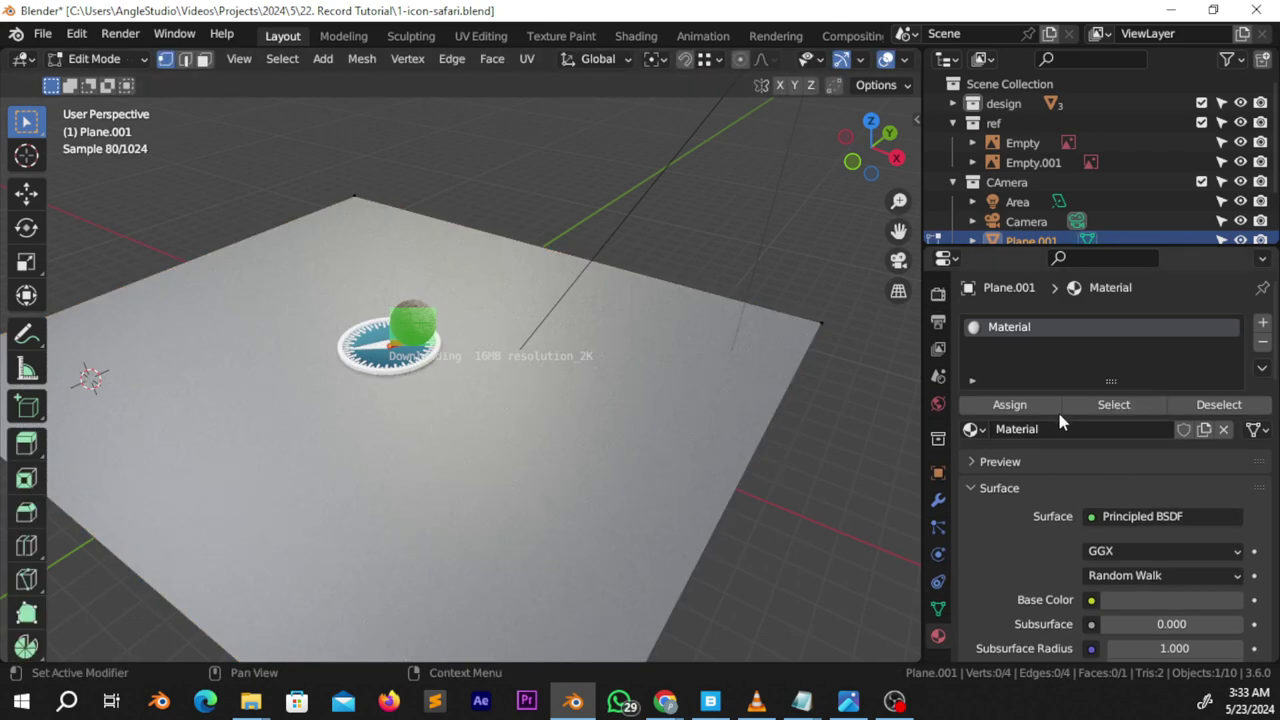
{"action": "key", "text": "a"}
{"action": "left_click", "coordinate": [1009, 404]}
Darken the floor colour further and set its Specular to 0.056 and Roughness to 1.0
{"action": "scroll", "coordinate": [1157, 577], "scroll_direction": "down", "scroll_amount": 3}
{"action": "left_click", "coordinate": [1174, 449]}
{"action": "left_click", "coordinate": [1228, 292]}
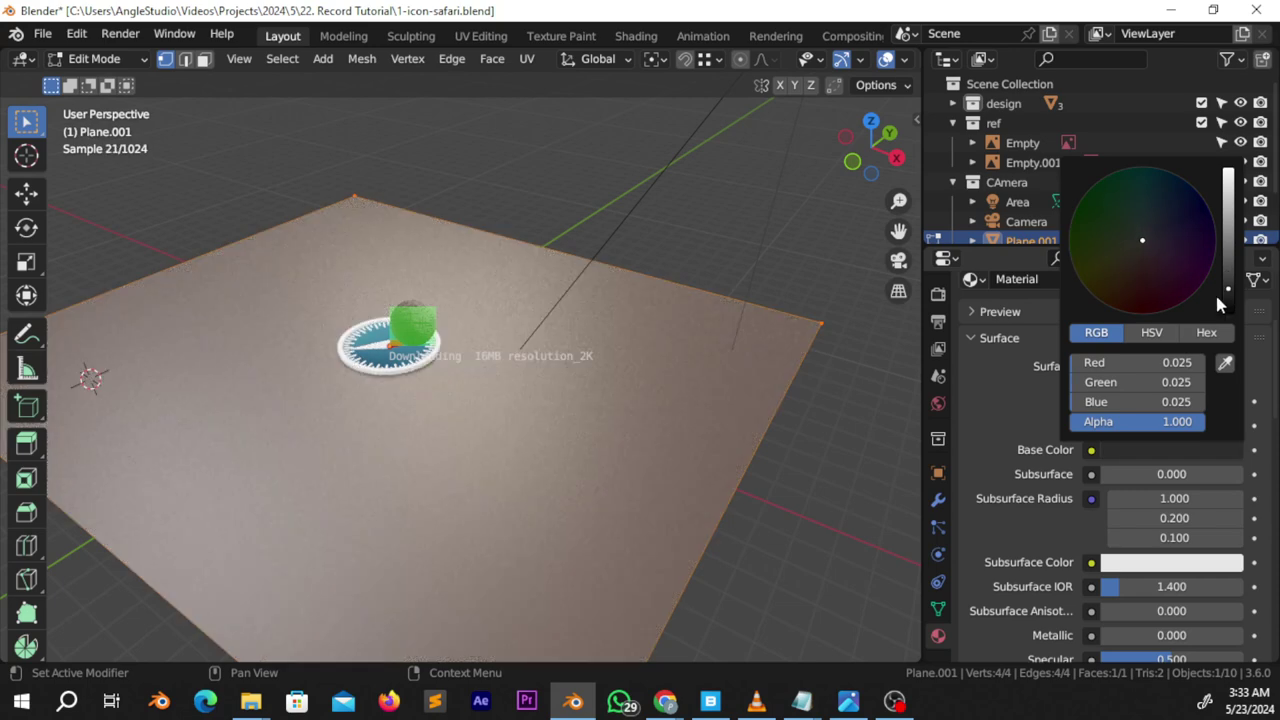
{"action": "key", "text": "Tab"}
{"action": "scroll", "coordinate": [1170, 540], "scroll_direction": "down", "scroll_amount": 4}
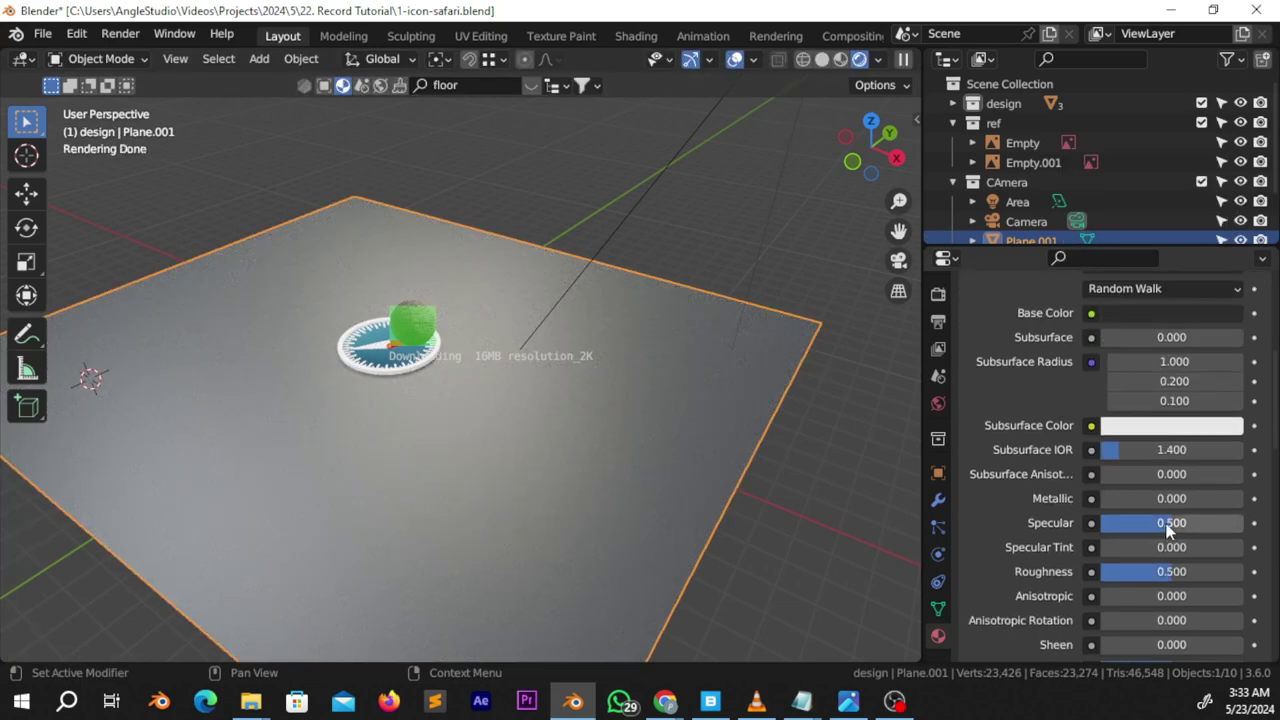
{"action": "left_click_drag", "start_coordinate": [1168, 530], "coordinate": [1250, 571]}
In the camera view, scale the compass slightly smaller and save 1-icon-safari.blend
{"action": "middle_click_drag", "start_coordinate": [596, 442], "coordinate": [601, 450]}
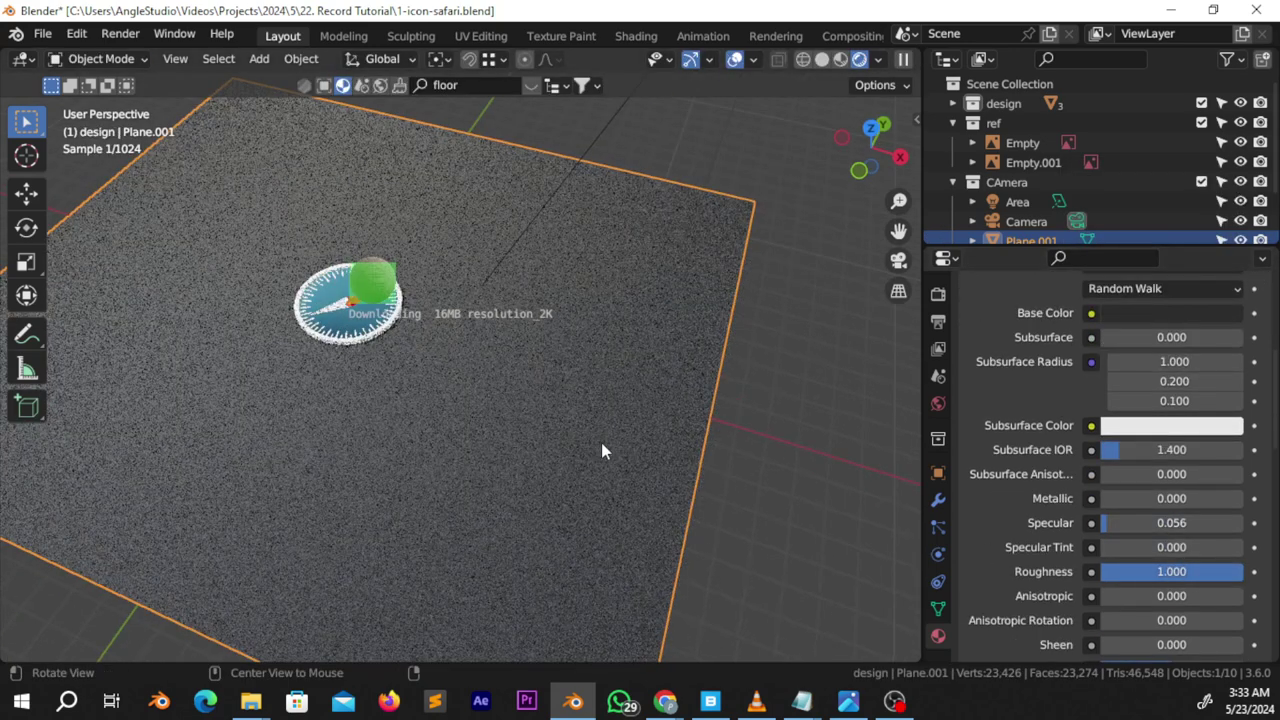
{"action": "key", "text": "KP_0"}
{"action": "key", "text": "s"}
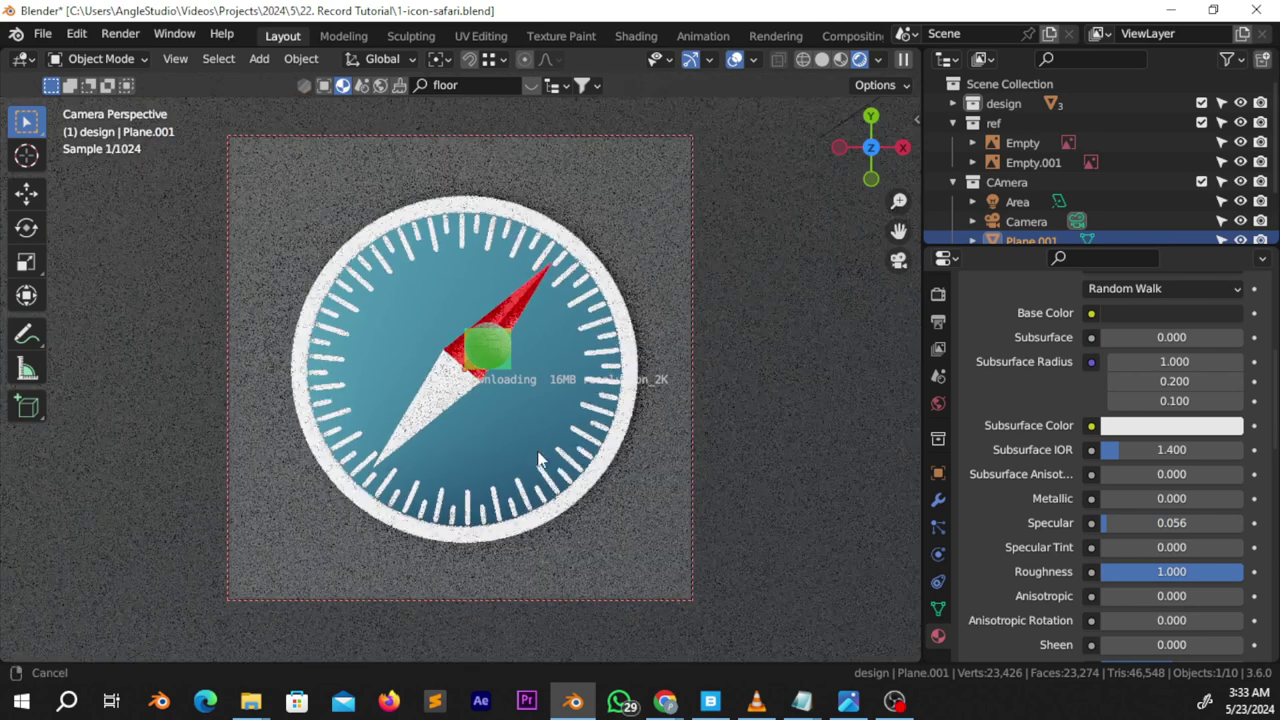
{"action": "left_click", "coordinate": [548, 480]}
{"action": "key", "text": "ctrl+s"}
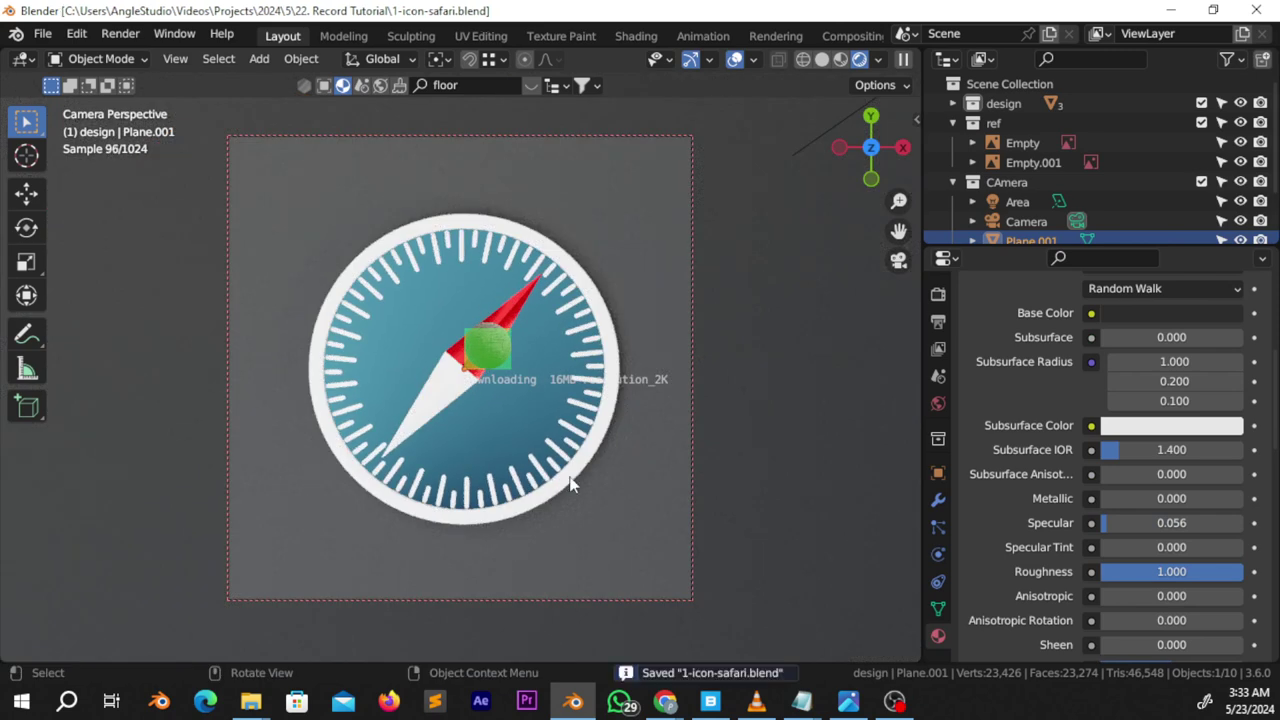
Select the compass Circle, check its white-plastic material colour, and save the file
{"action": "left_click", "coordinate": [548, 482]}
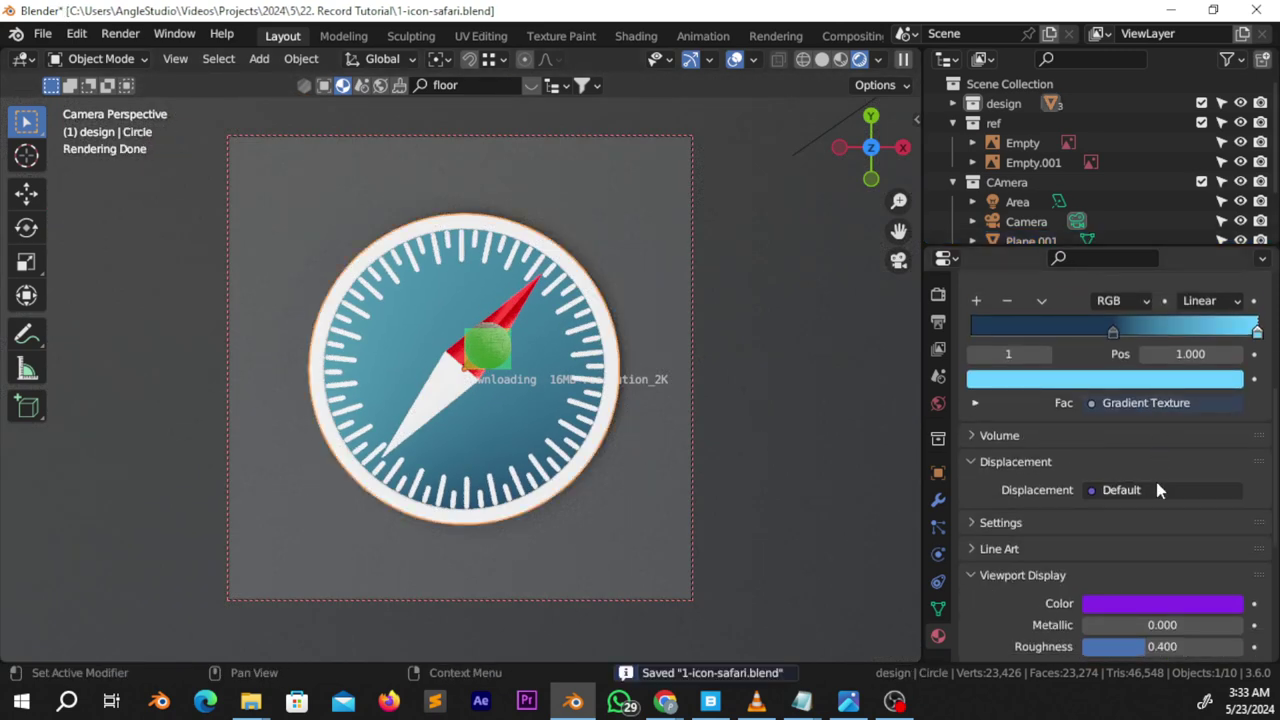
{"action": "scroll", "coordinate": [1175, 485], "scroll_direction": "up", "scroll_amount": 6}
{"action": "left_click", "coordinate": [1025, 328]}
{"action": "left_click", "coordinate": [1175, 608]}
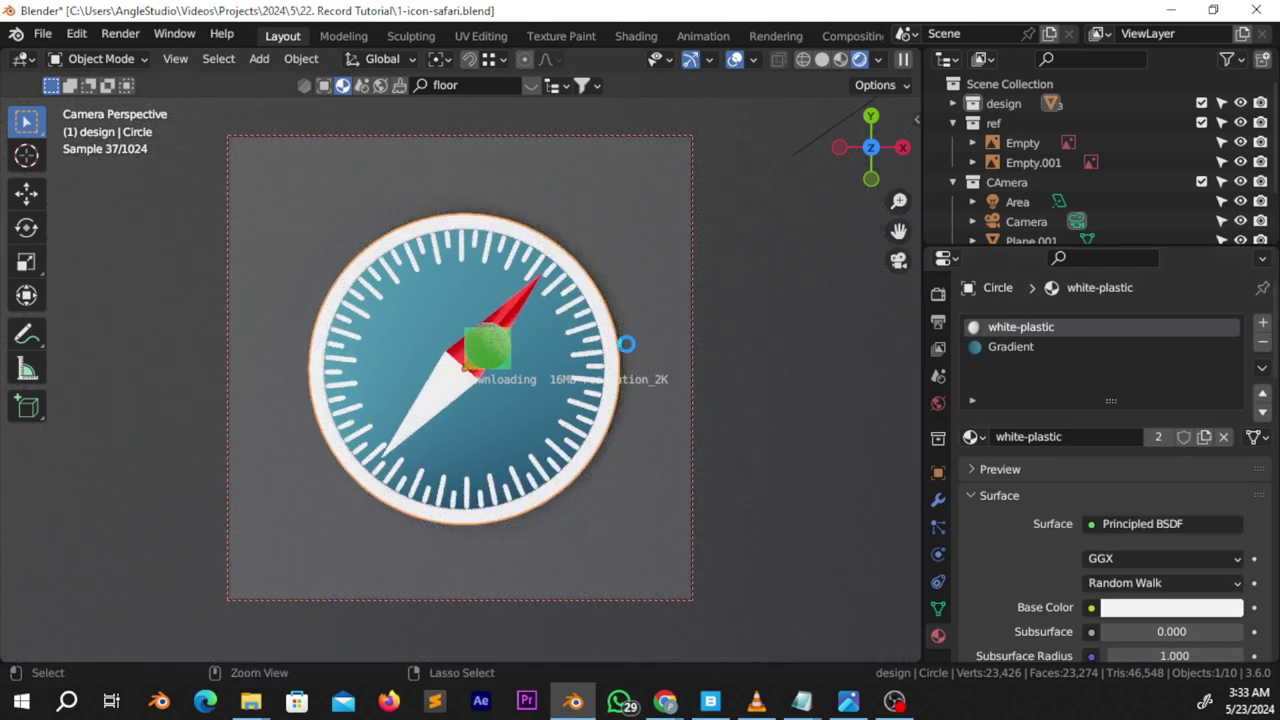
{"action": "key", "text": "ctrl+s"}
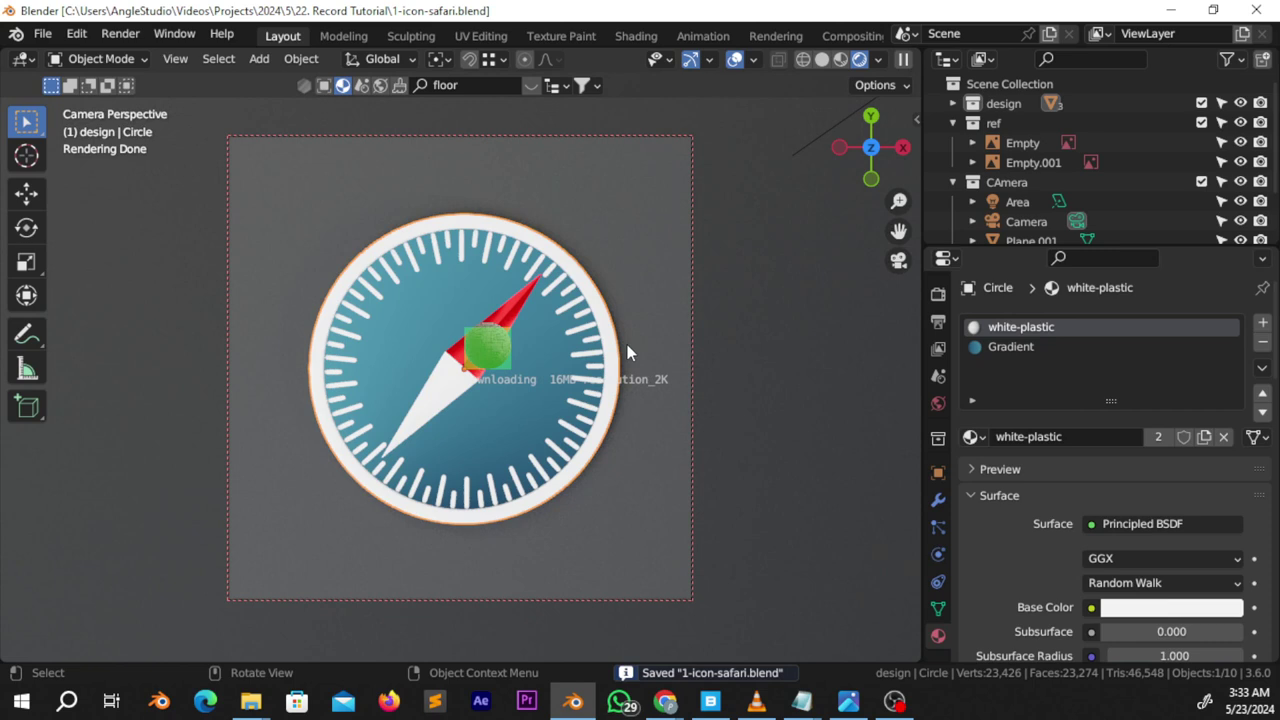
Review the render sampling (Max Samples 999) and Performance settings, save, and render the final image
{"action": "left_click", "coordinate": [937, 294]}
{"action": "scroll", "coordinate": [1121, 457], "scroll_direction": "down", "scroll_amount": 3}
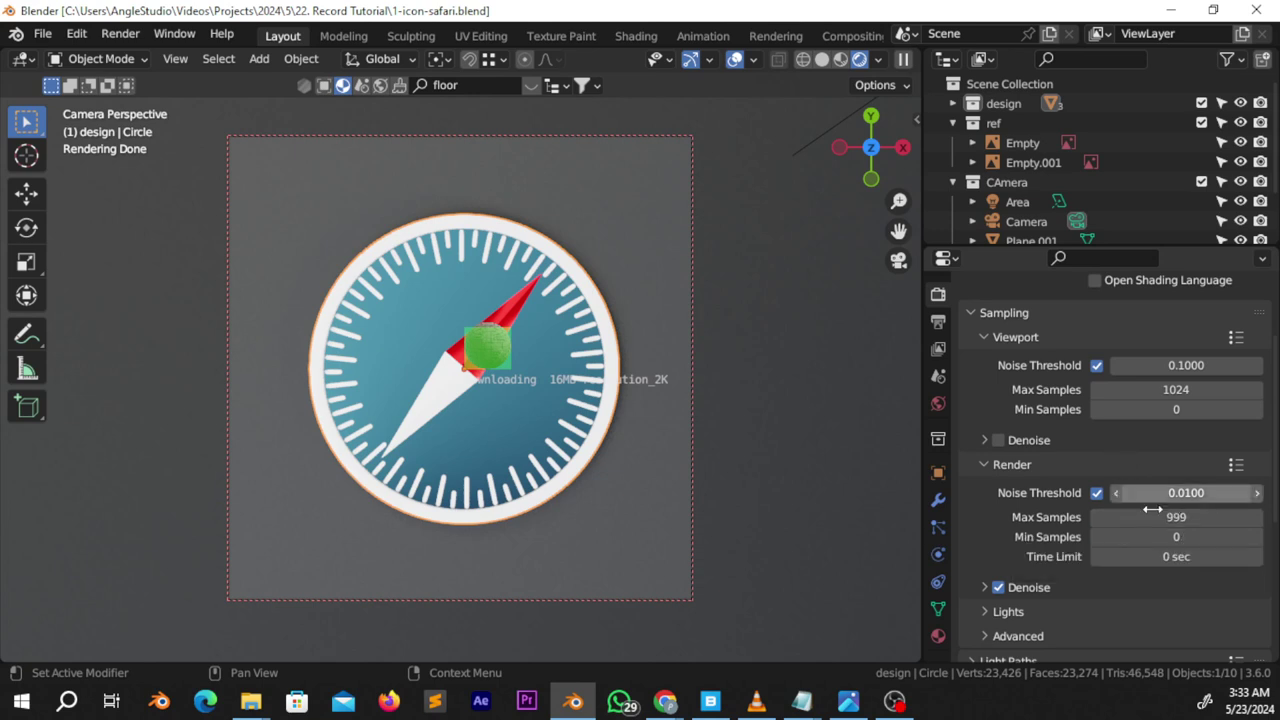
{"action": "scroll", "coordinate": [1023, 590], "scroll_direction": "down", "scroll_amount": 7}
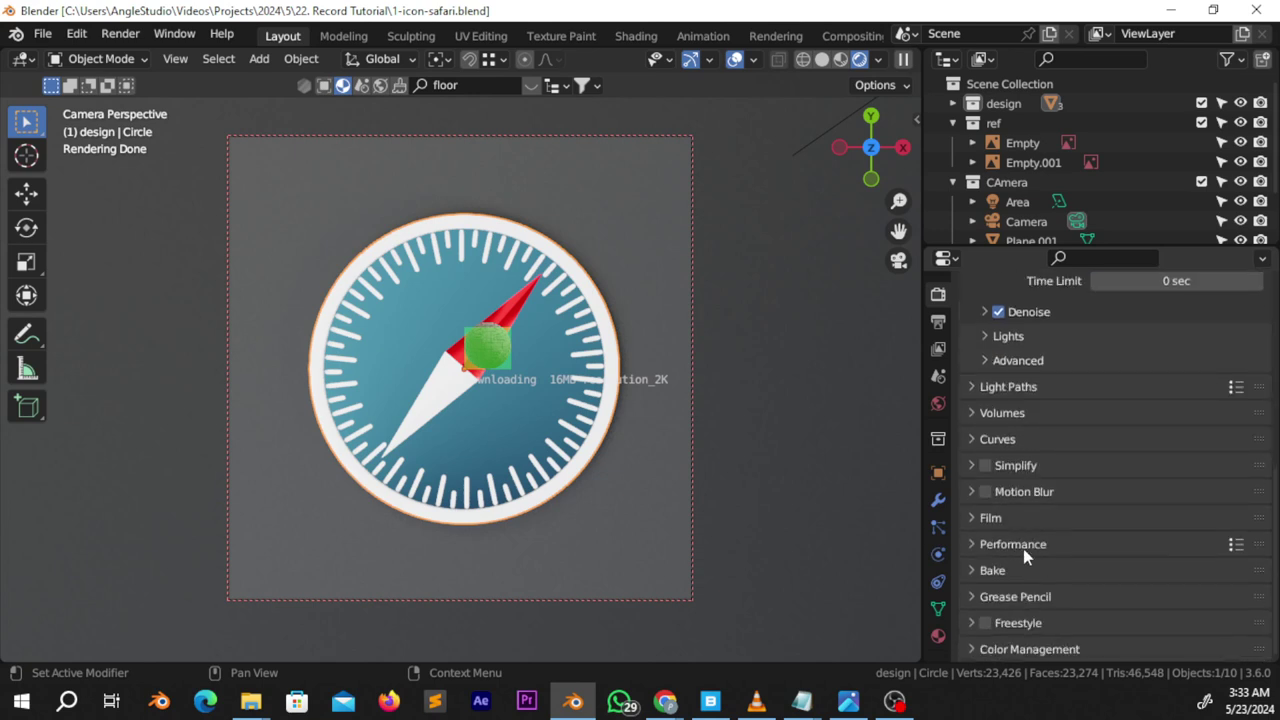
{"action": "left_click", "coordinate": [1023, 546]}
{"action": "scroll", "coordinate": [1120, 565], "scroll_direction": "down", "scroll_amount": 4}
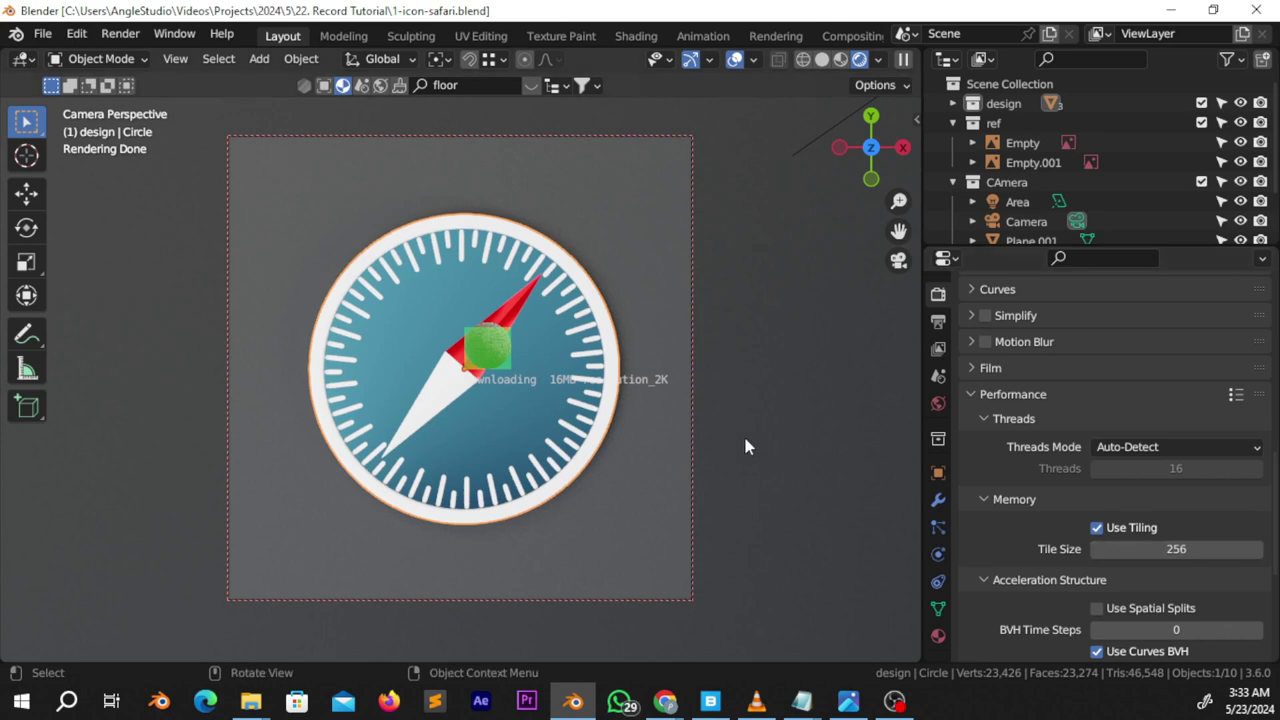
{"action": "key", "text": "ctrl+s"}
{"action": "key", "text": "F12"}
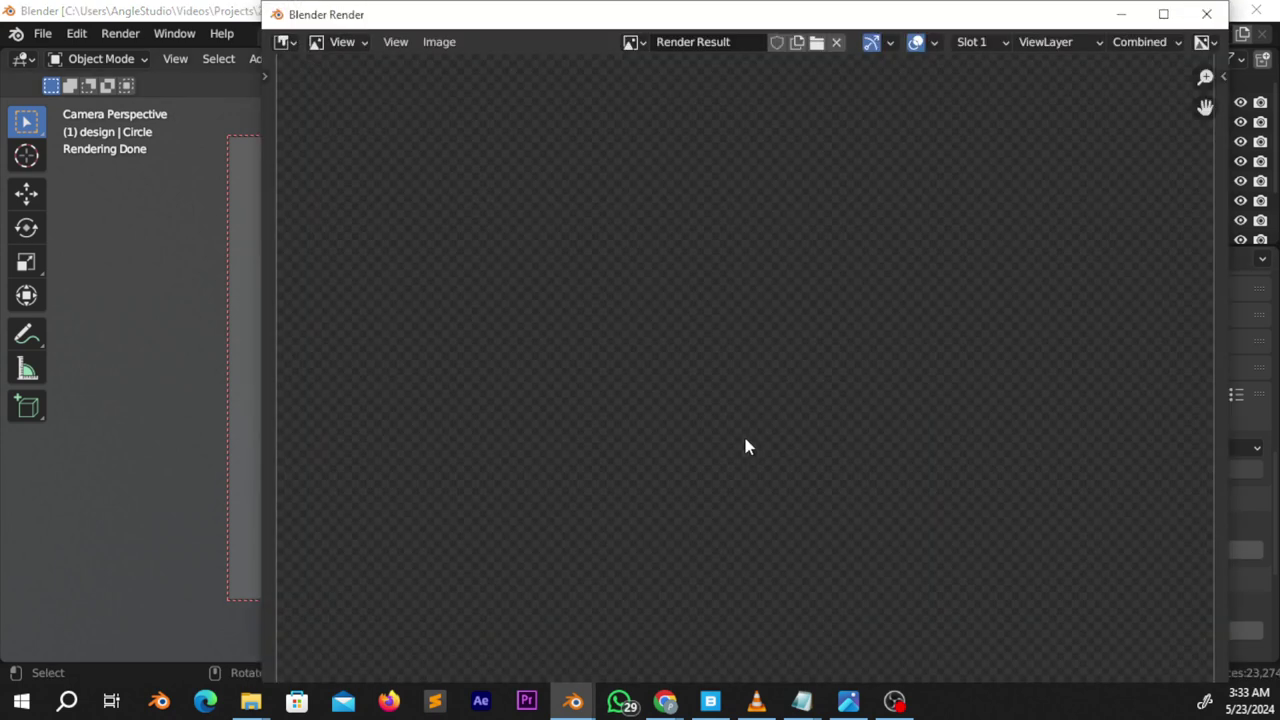